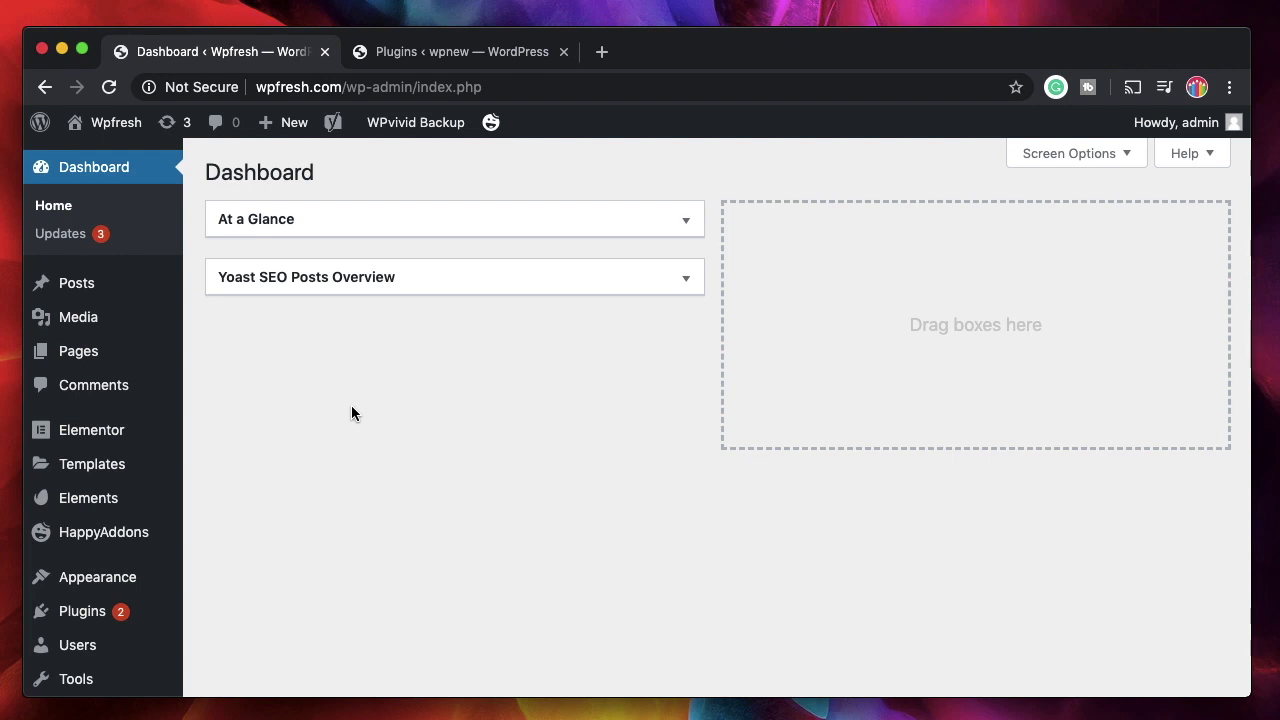
Compare the wpfresh and wpnew admin addresses, ending back on the wpfresh dashboard
{"action": "left_click", "coordinate": [291, 87]}
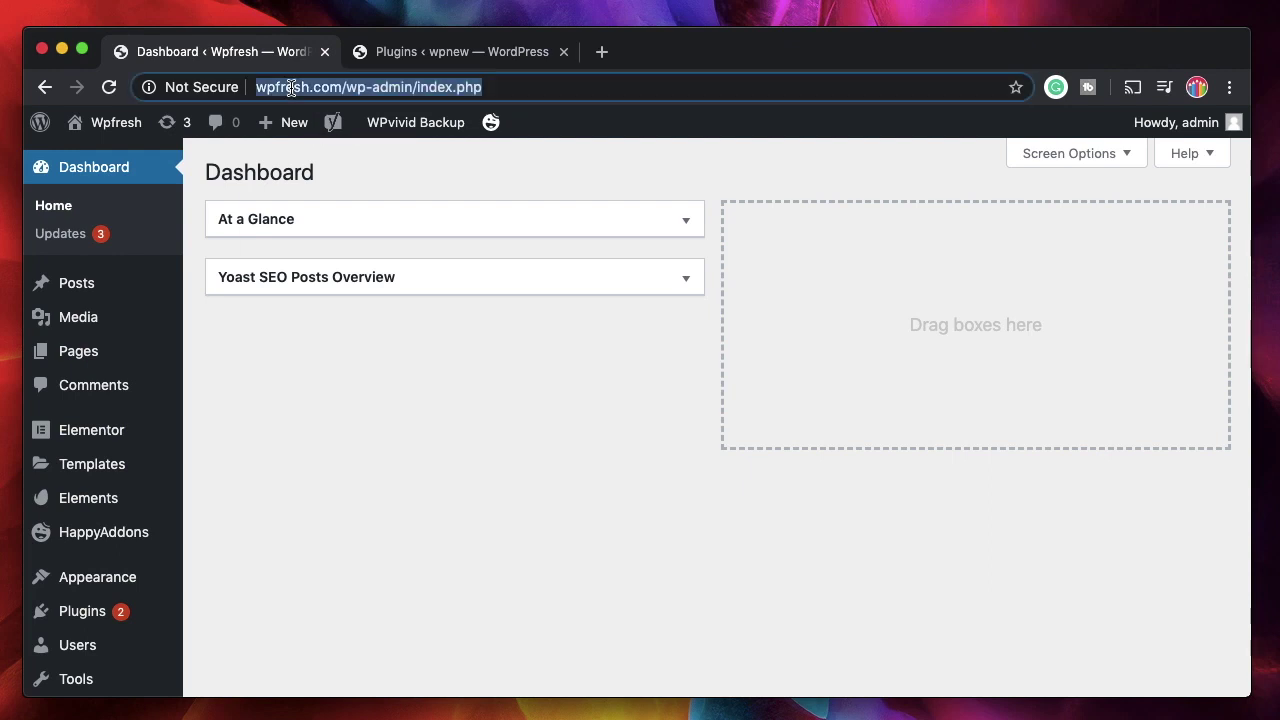
{"action": "left_click", "coordinate": [429, 51]}
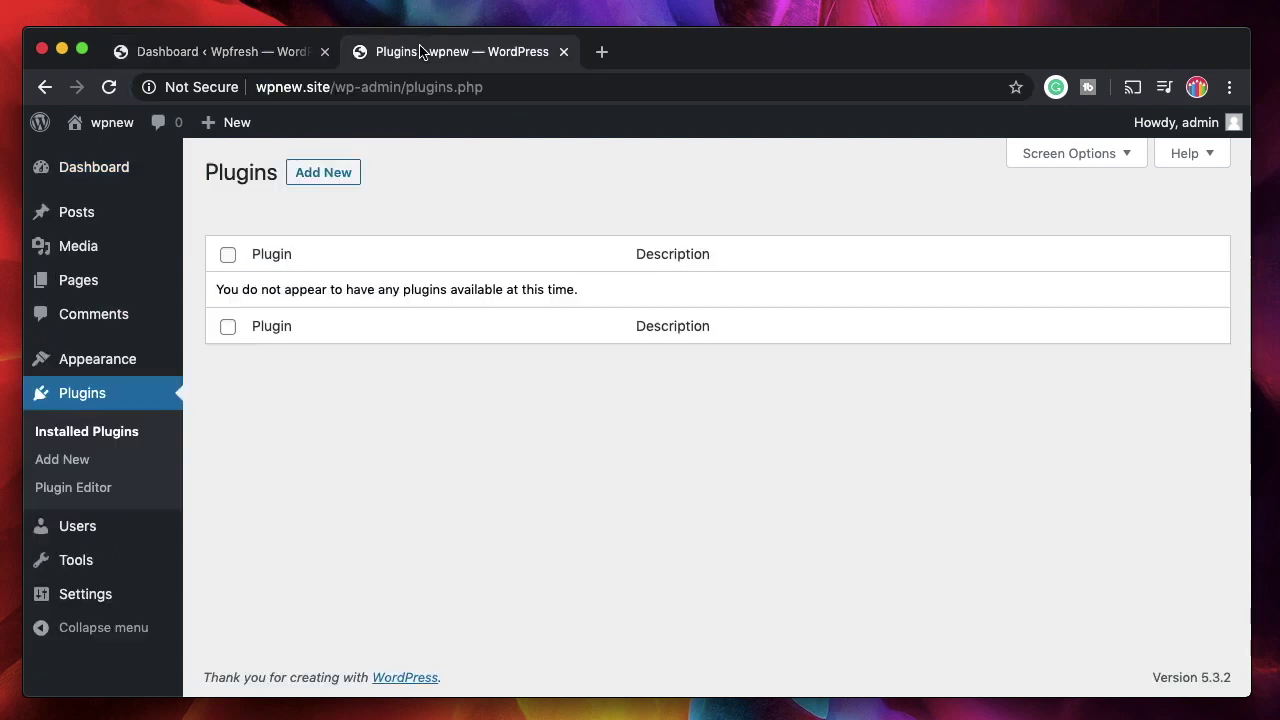
{"action": "left_click", "coordinate": [291, 87]}
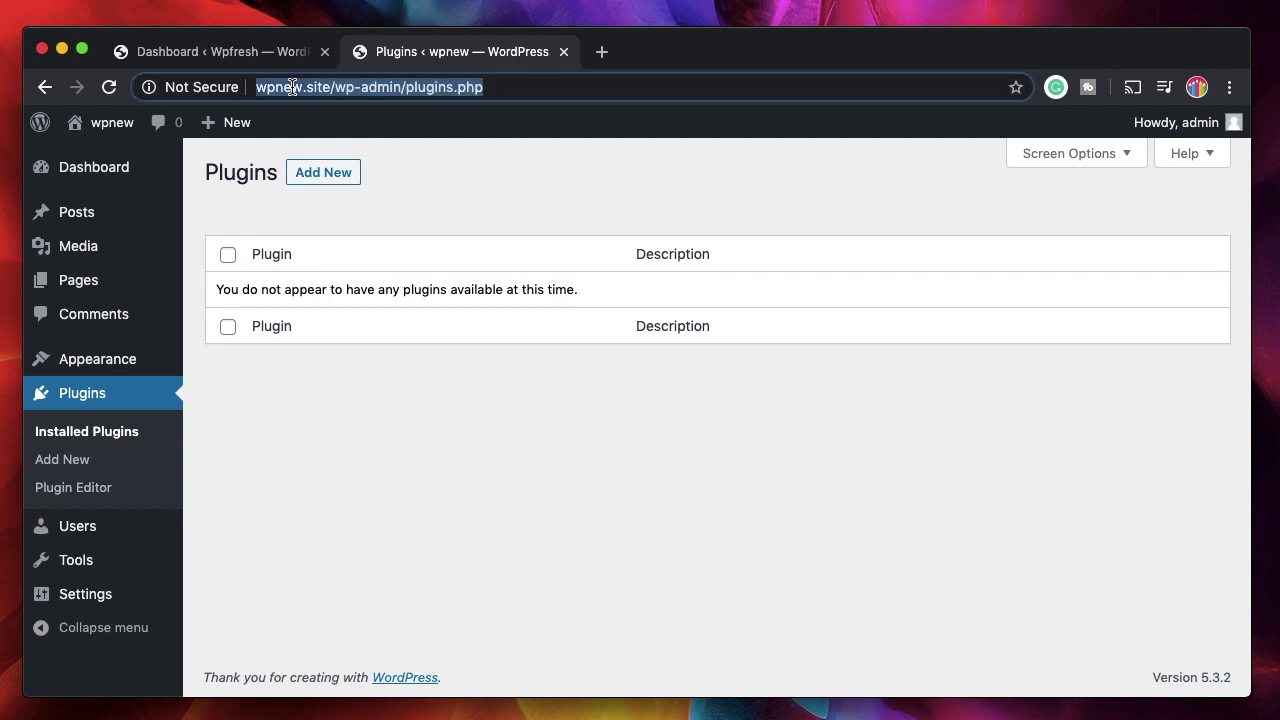
{"action": "left_click", "coordinate": [250, 53]}
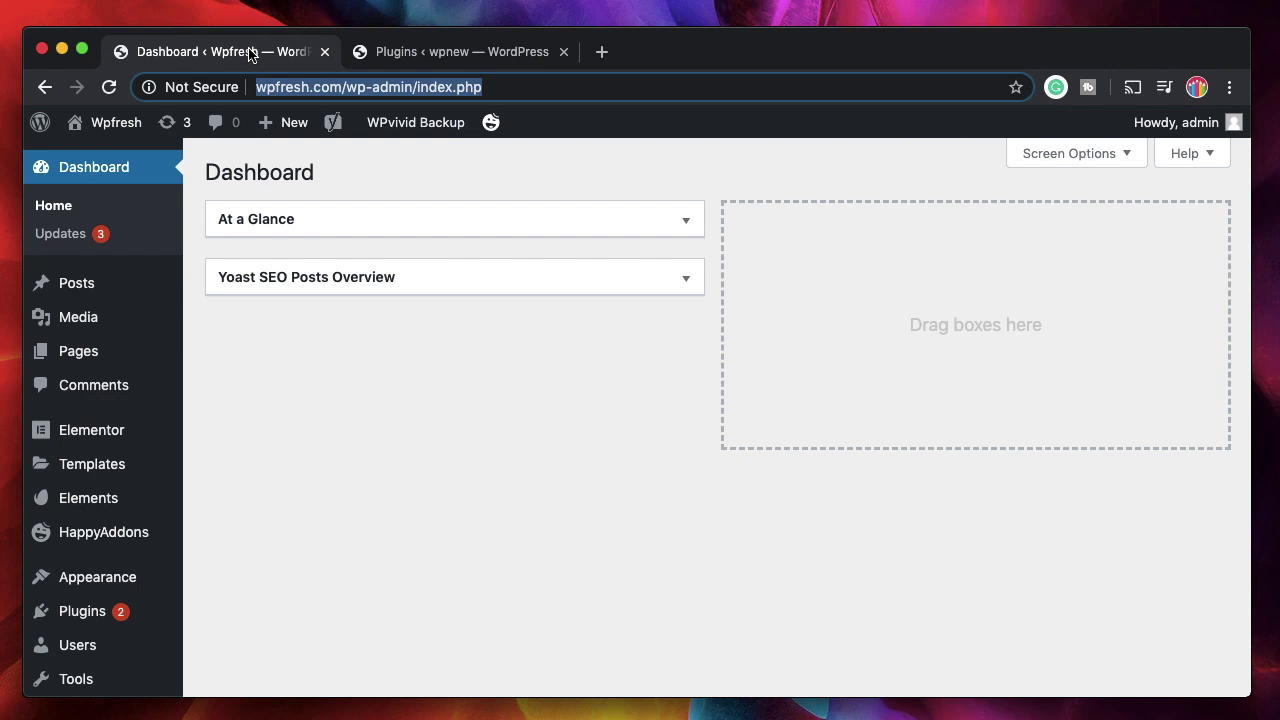
On wpfresh, search Add Plugins for 'wpvivid', clear the search, then return to wpnew's Plugins page
{"action": "mouse_move", "coordinate": [120, 611]}
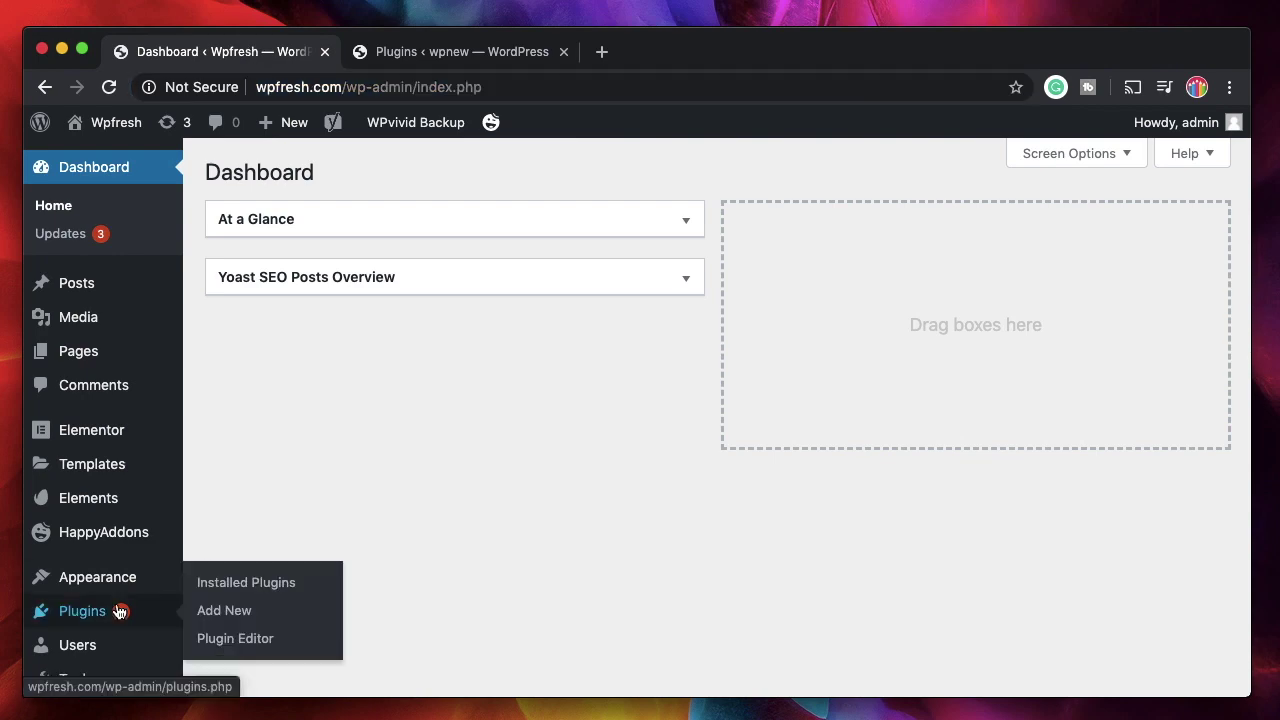
{"action": "left_click", "coordinate": [220, 611]}
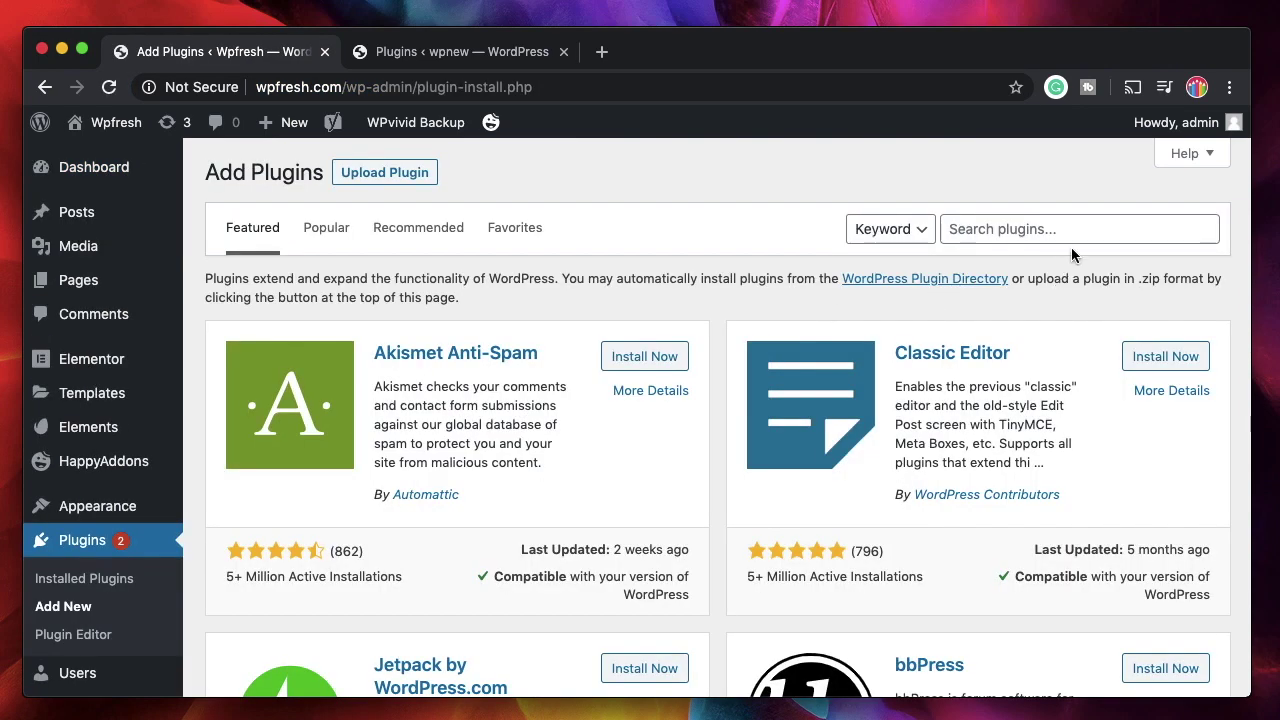
{"action": "left_click", "coordinate": [1072, 236]}
{"action": "type", "text": "wpvivid"}
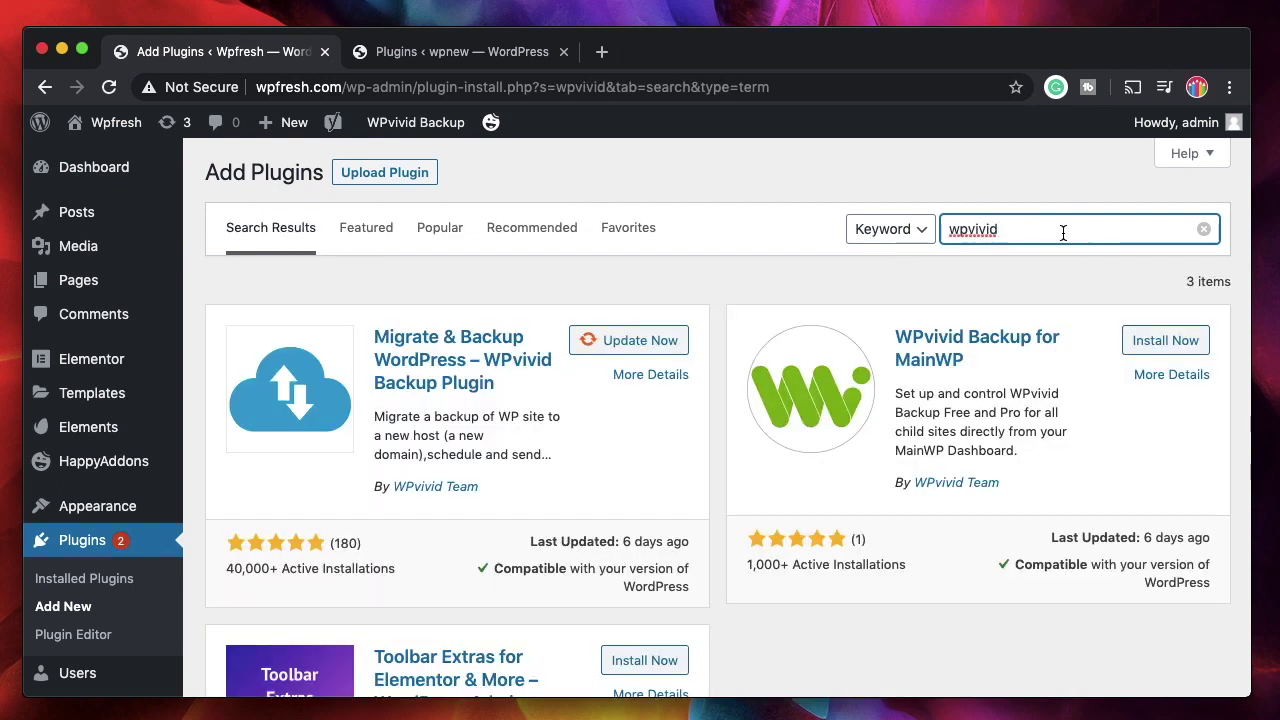
{"action": "left_click", "coordinate": [410, 413]}
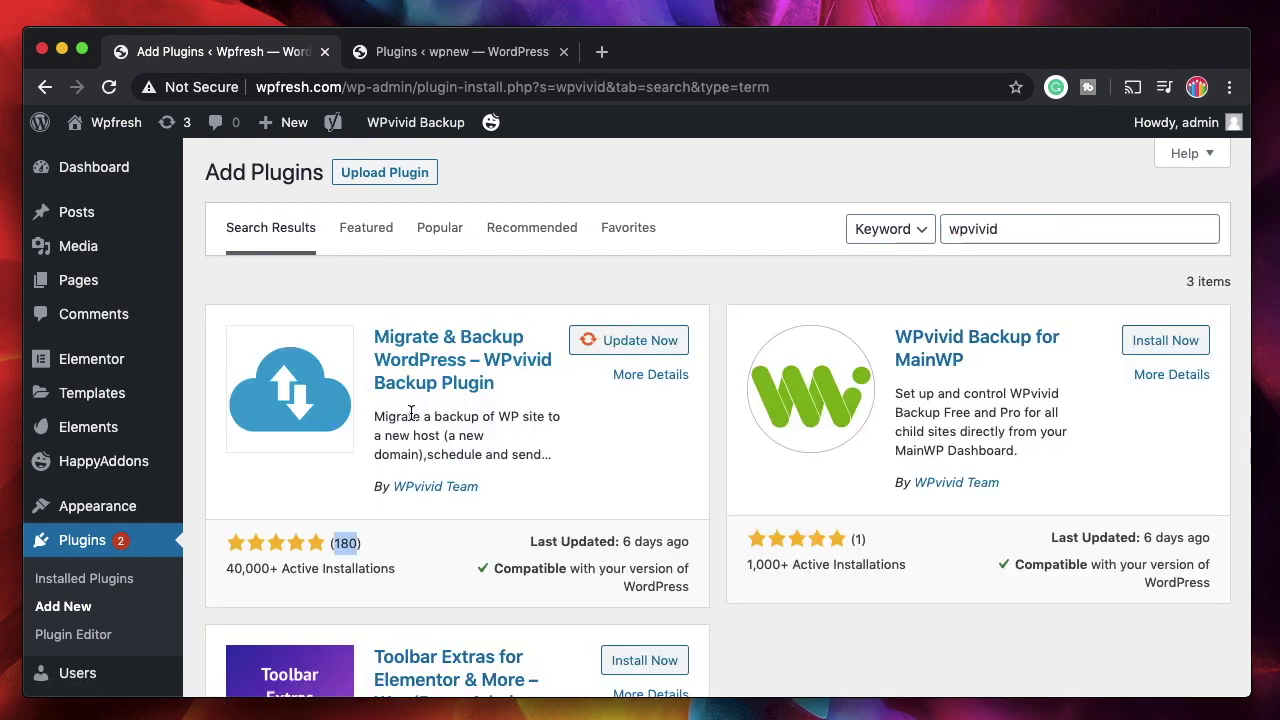
{"action": "left_click", "coordinate": [1190, 229]}
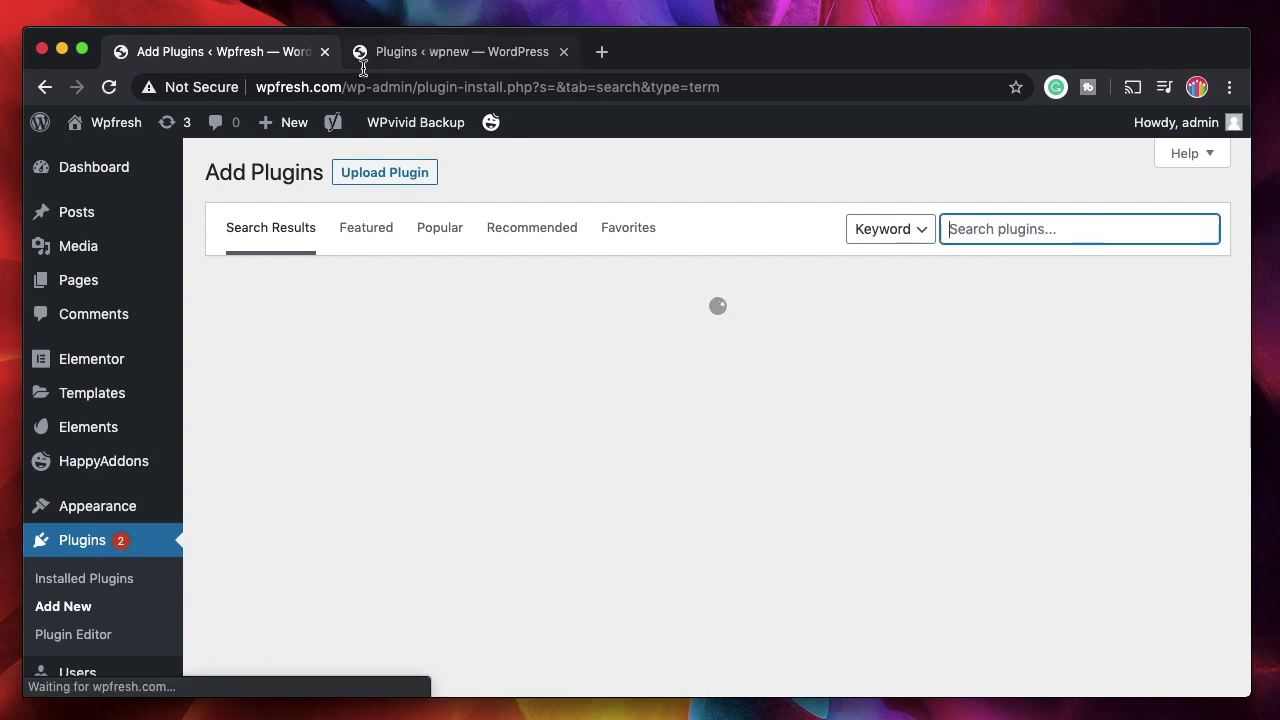
{"action": "key", "text": "ctrl+Tab"}
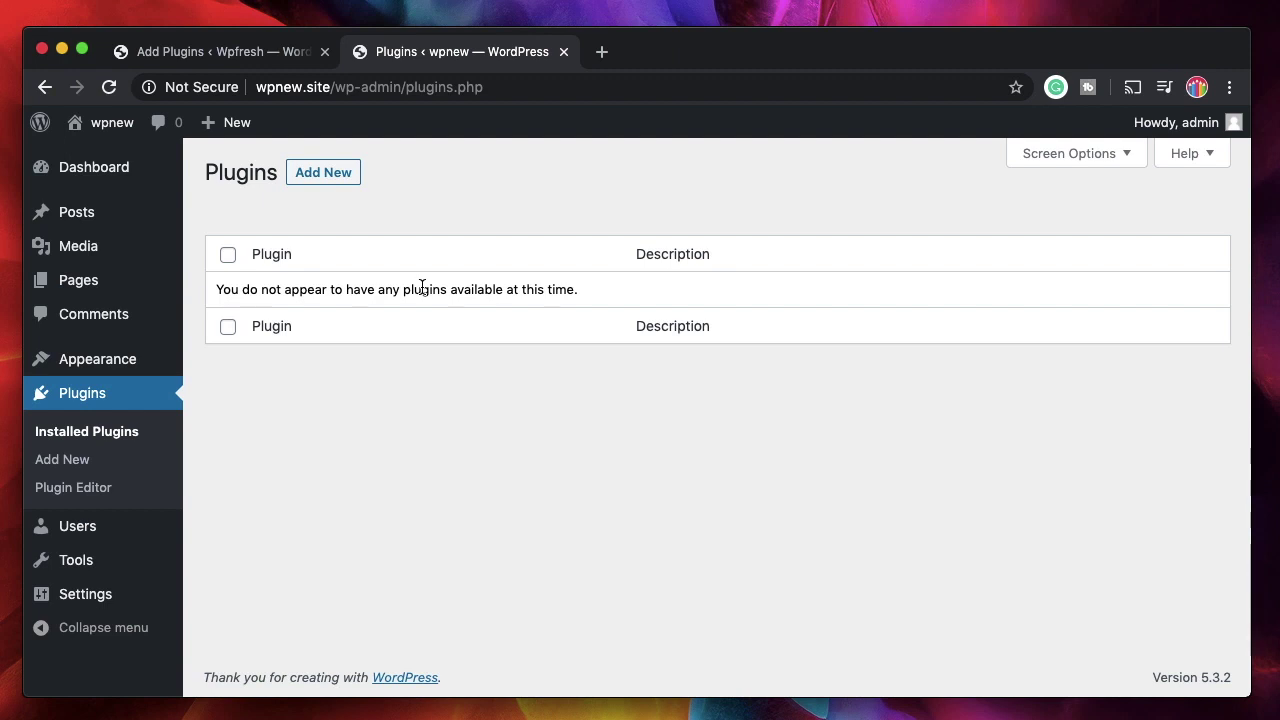
Check wpnew's Posts, Pages and Media Library
{"action": "left_click", "coordinate": [96, 214]}
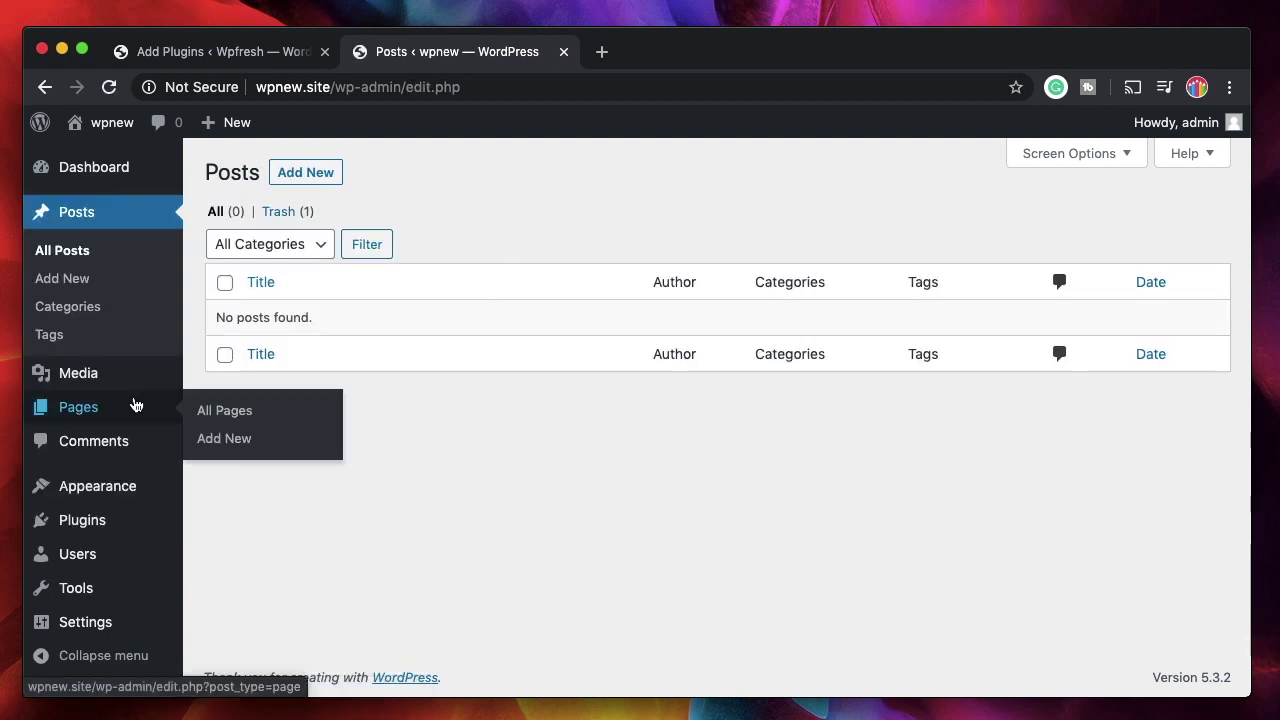
{"action": "left_click", "coordinate": [135, 404]}
{"action": "left_click", "coordinate": [99, 247]}
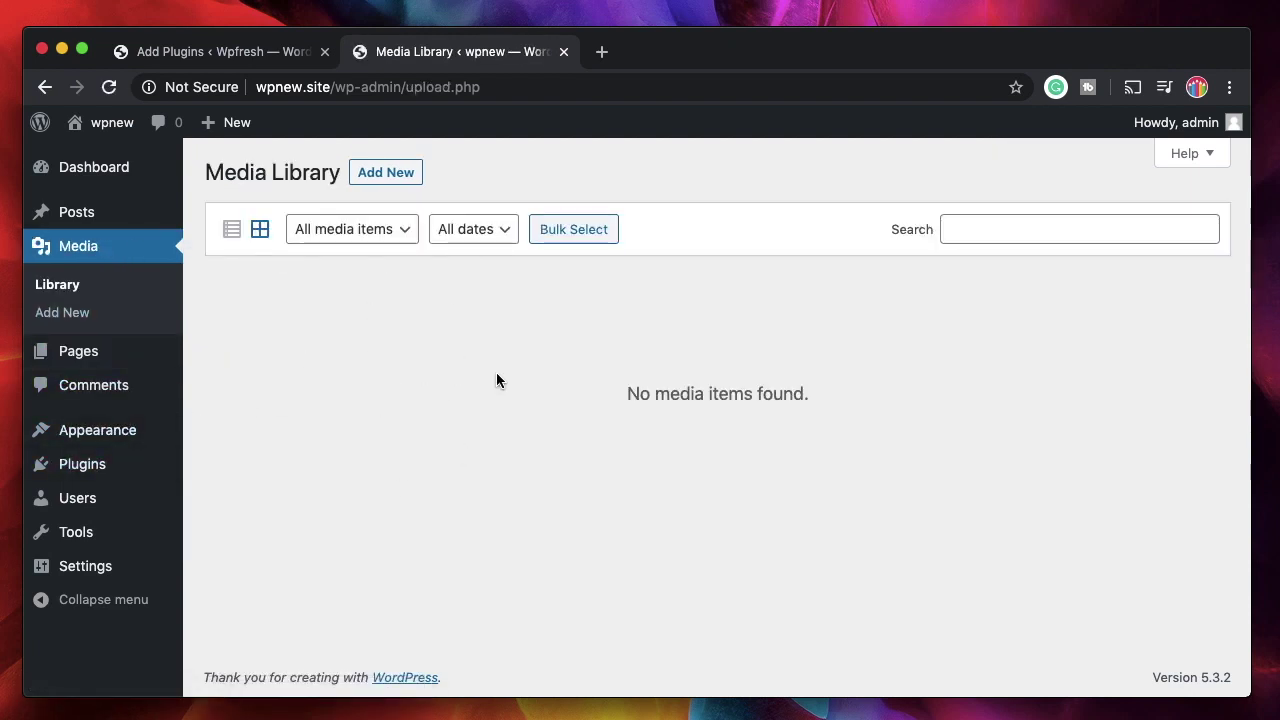
Browse wpfresh's image-filled Media Library, then return to wpnew's empty library
{"action": "left_click", "coordinate": [243, 52]}
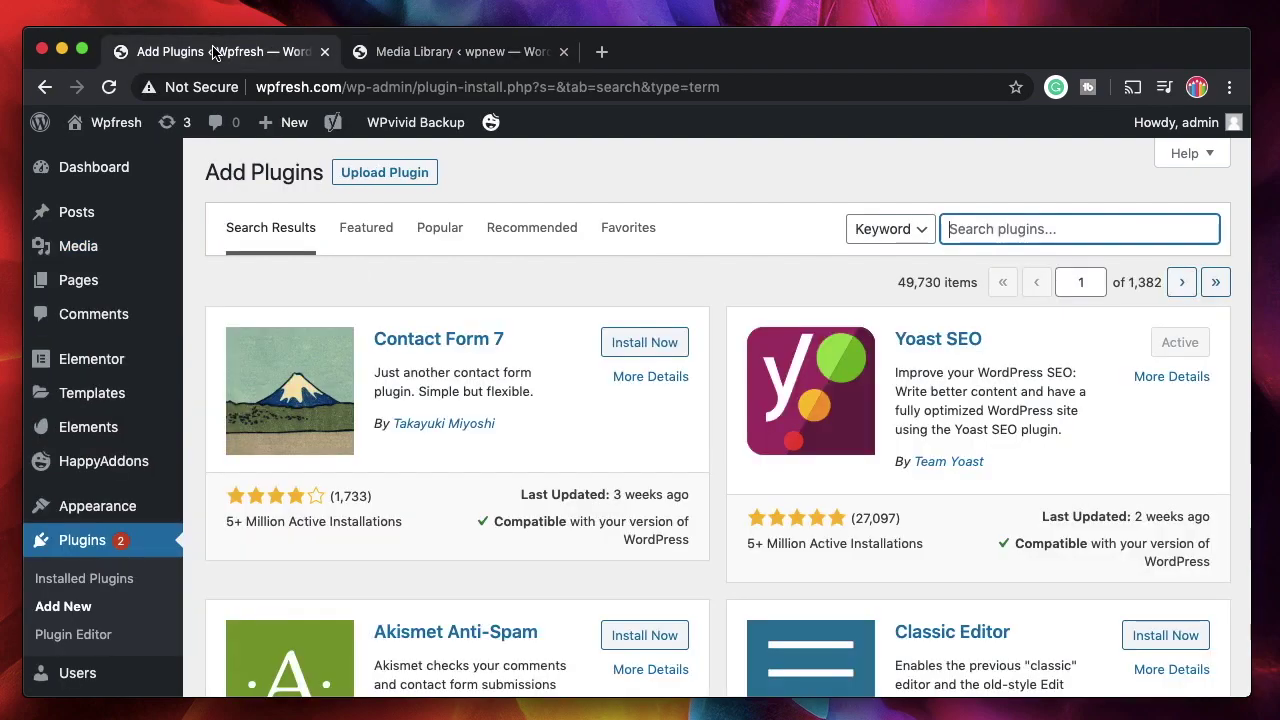
{"action": "left_click", "coordinate": [85, 256]}
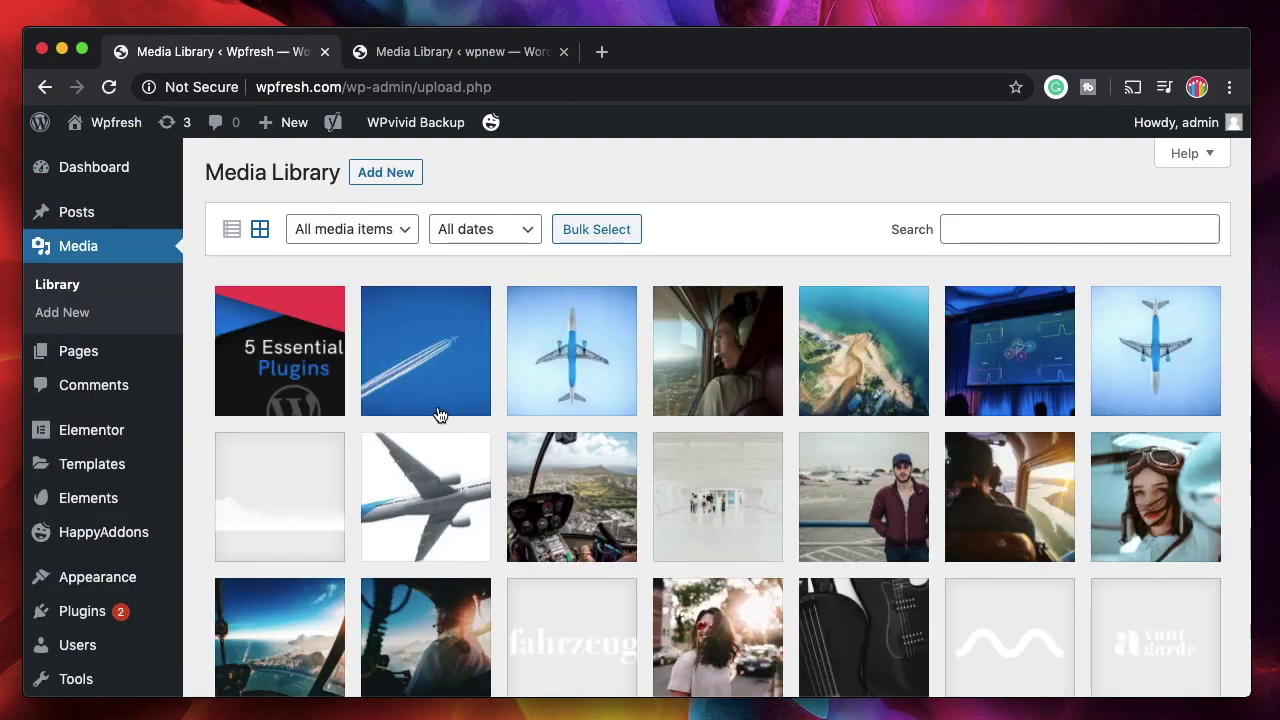
{"action": "scroll", "coordinate": [448, 402], "scroll_direction": "down", "scroll_amount": 5}
{"action": "scroll", "coordinate": [397, 437], "scroll_direction": "up", "scroll_amount": 5}
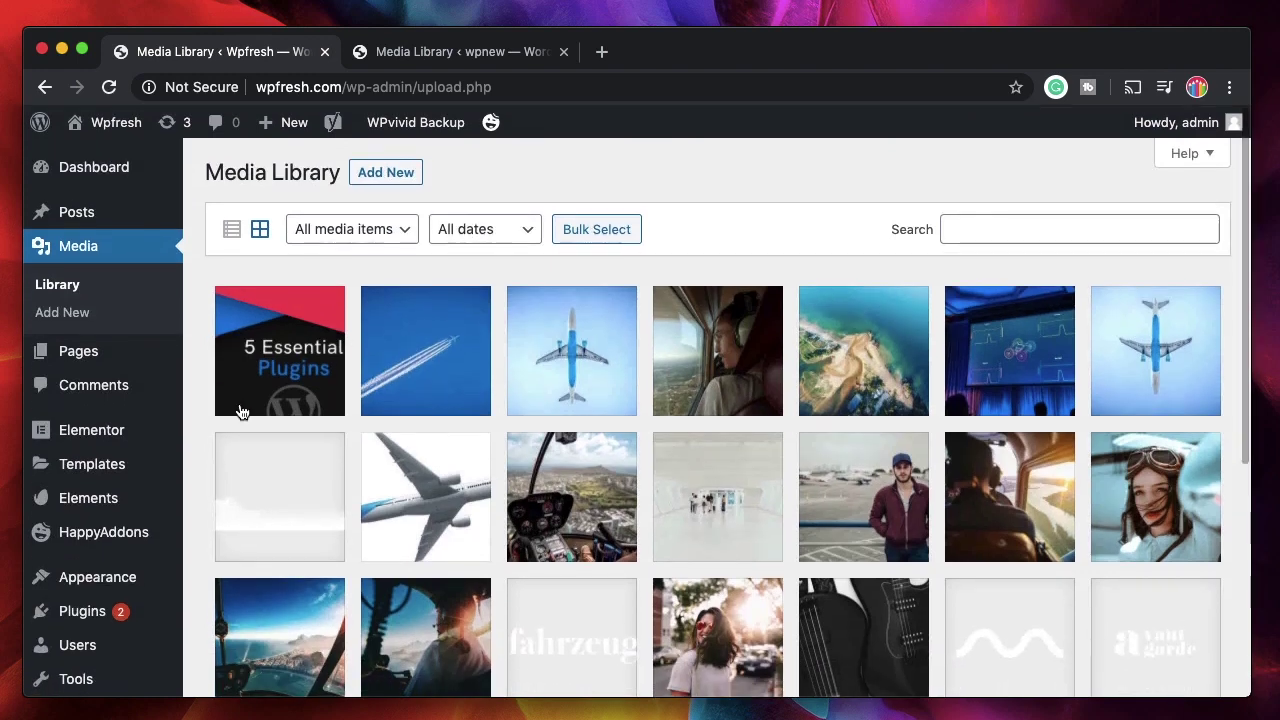
{"action": "left_click", "coordinate": [436, 54]}
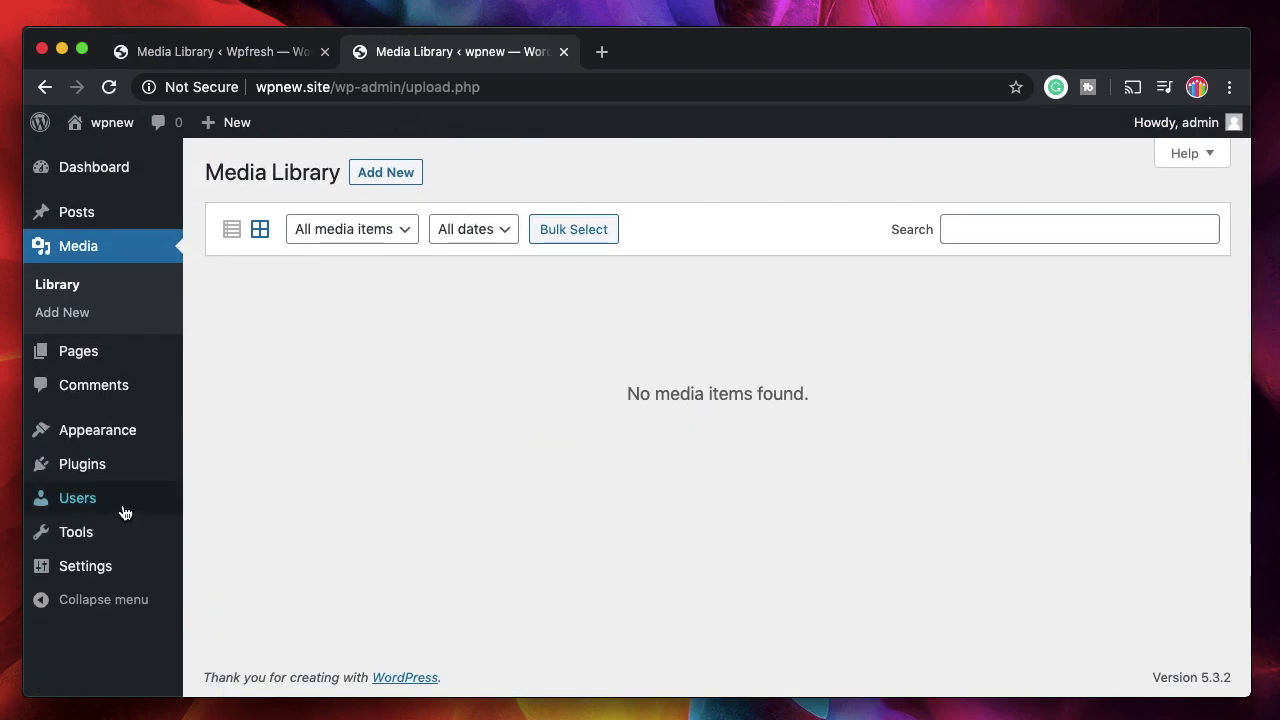
Search wpnew's plugin directory for 'wpvivid'
{"action": "mouse_move", "coordinate": [100, 463]}
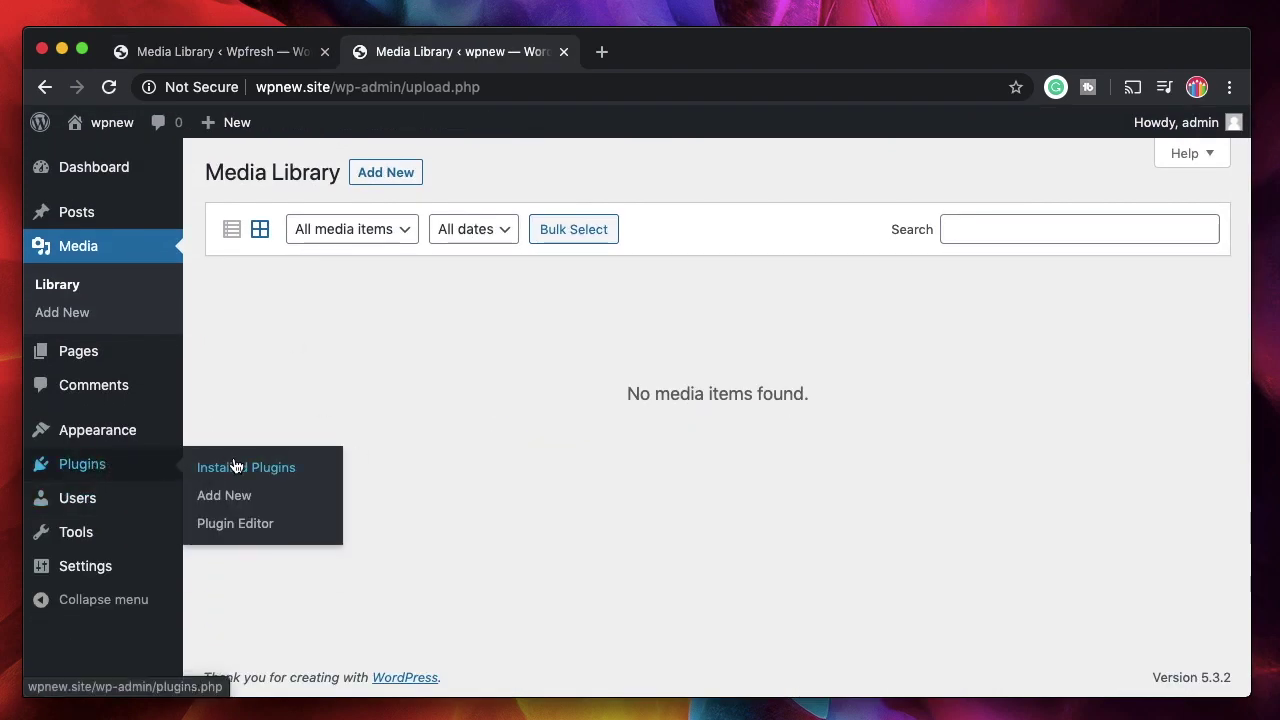
{"action": "left_click", "coordinate": [225, 498]}
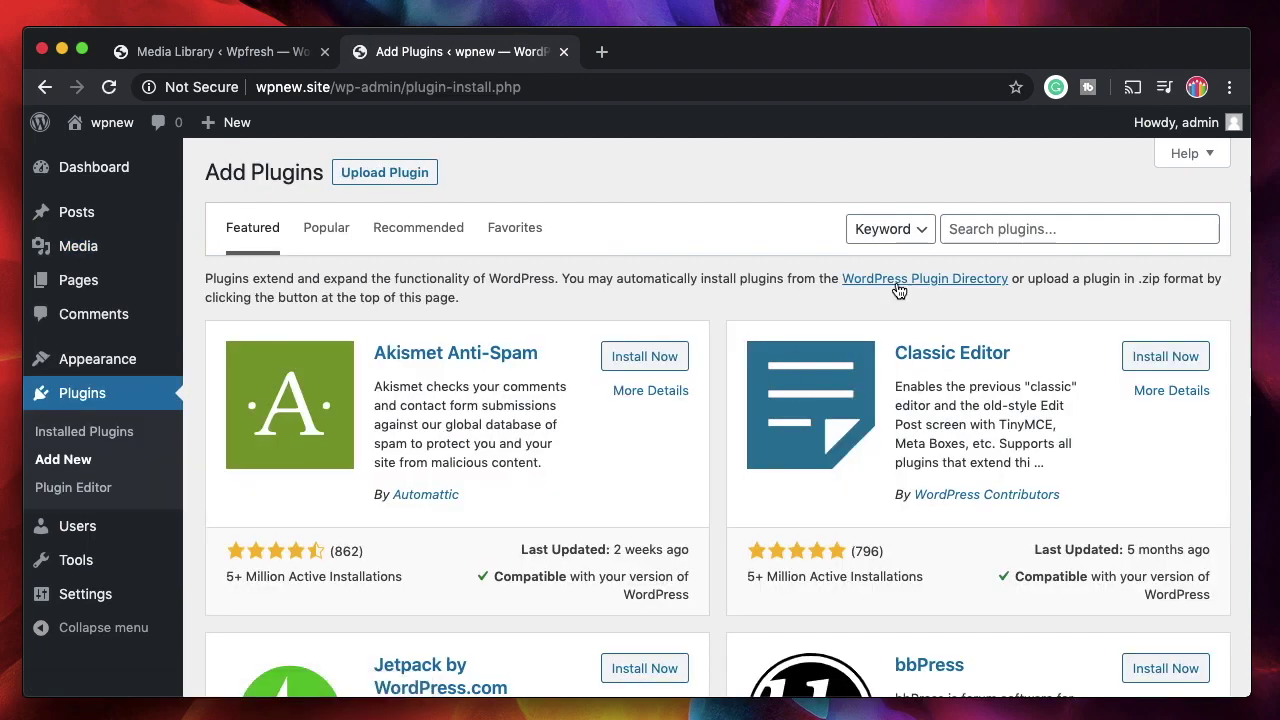
{"action": "left_click", "coordinate": [1001, 228]}
{"action": "type", "text": "wpvivid"}
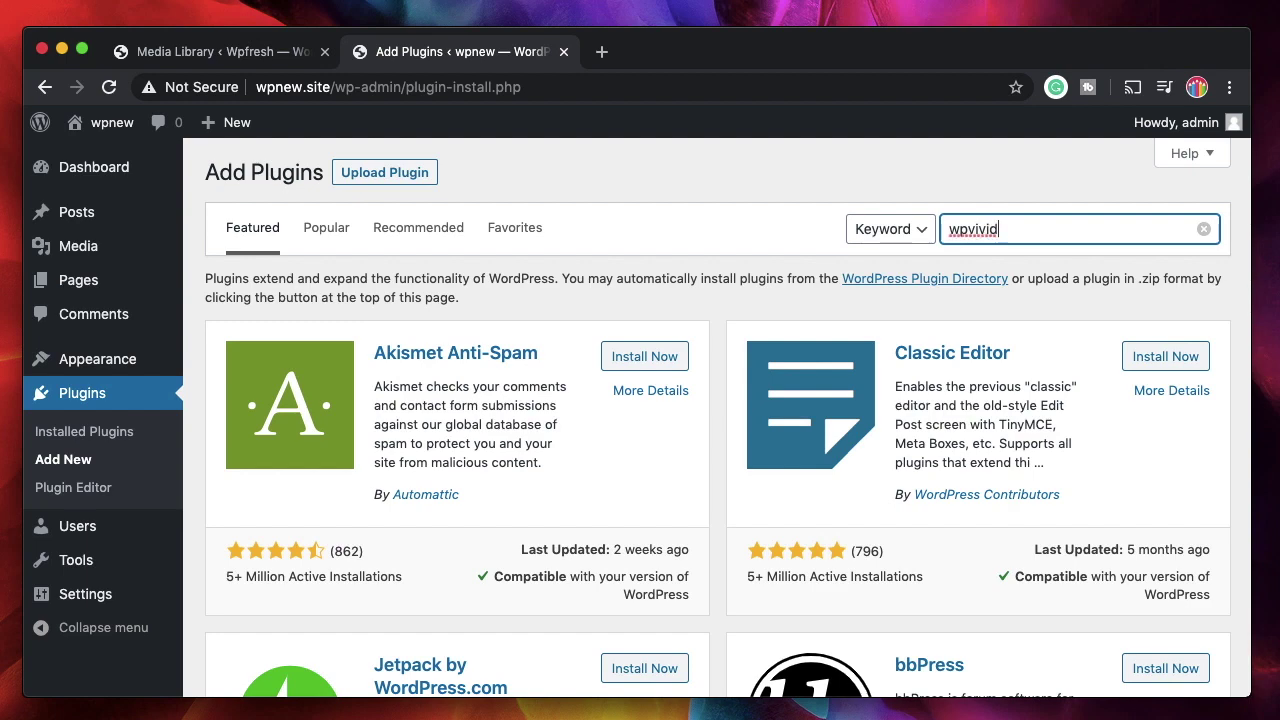
{"action": "key", "text": "Return"}
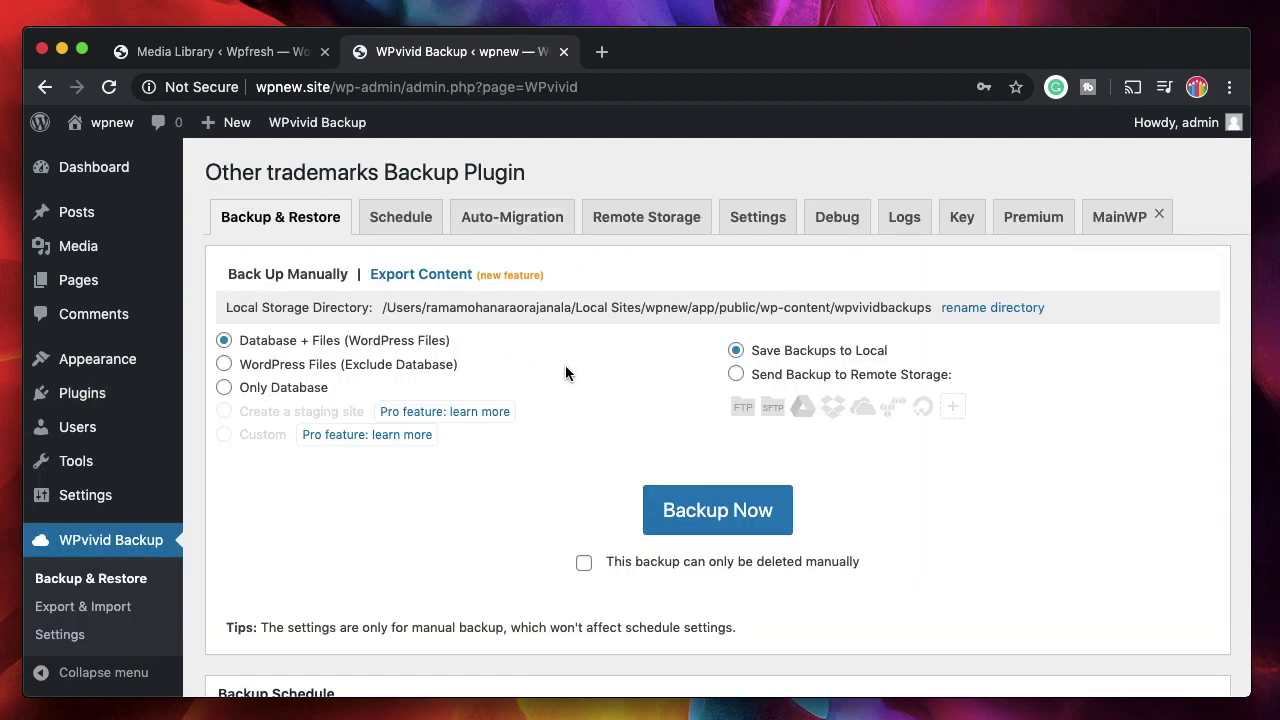
{"action": "scroll", "coordinate": [570, 441], "scroll_direction": "down", "scroll_amount": 2}
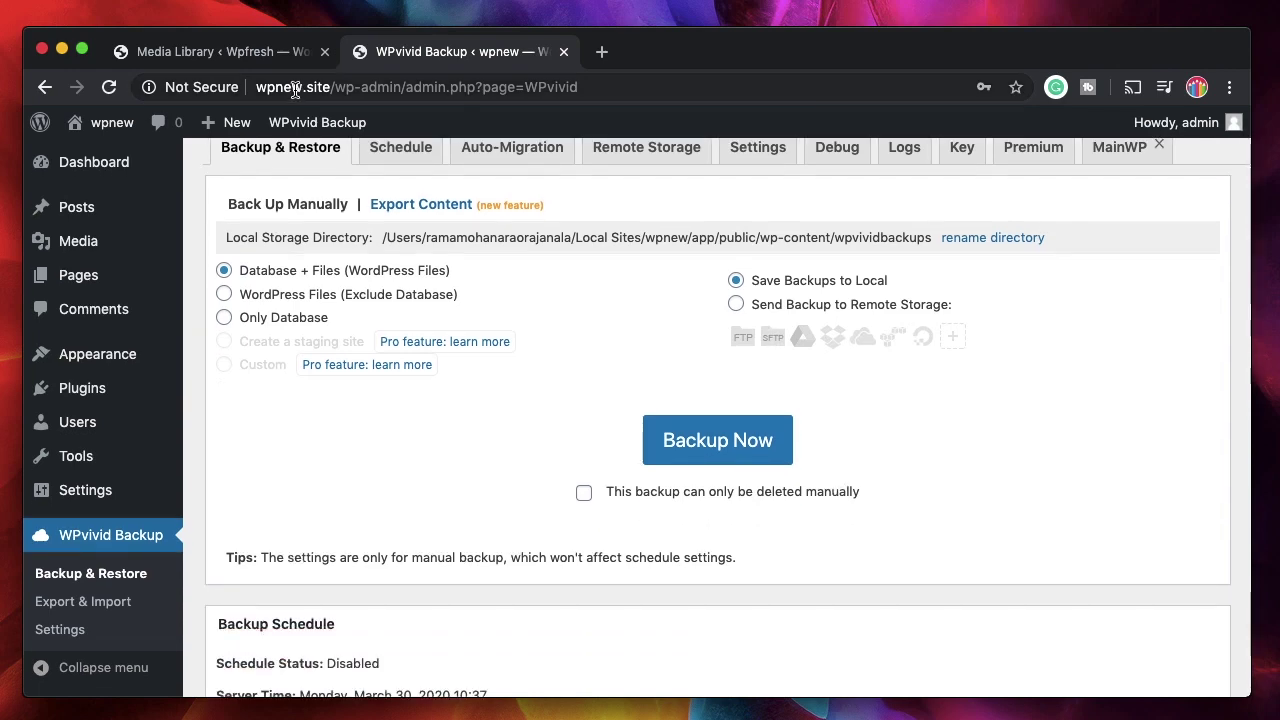
Compare wpfresh's Media Library images with wpnew's WPvivid Backup page
{"action": "left_click", "coordinate": [252, 50]}
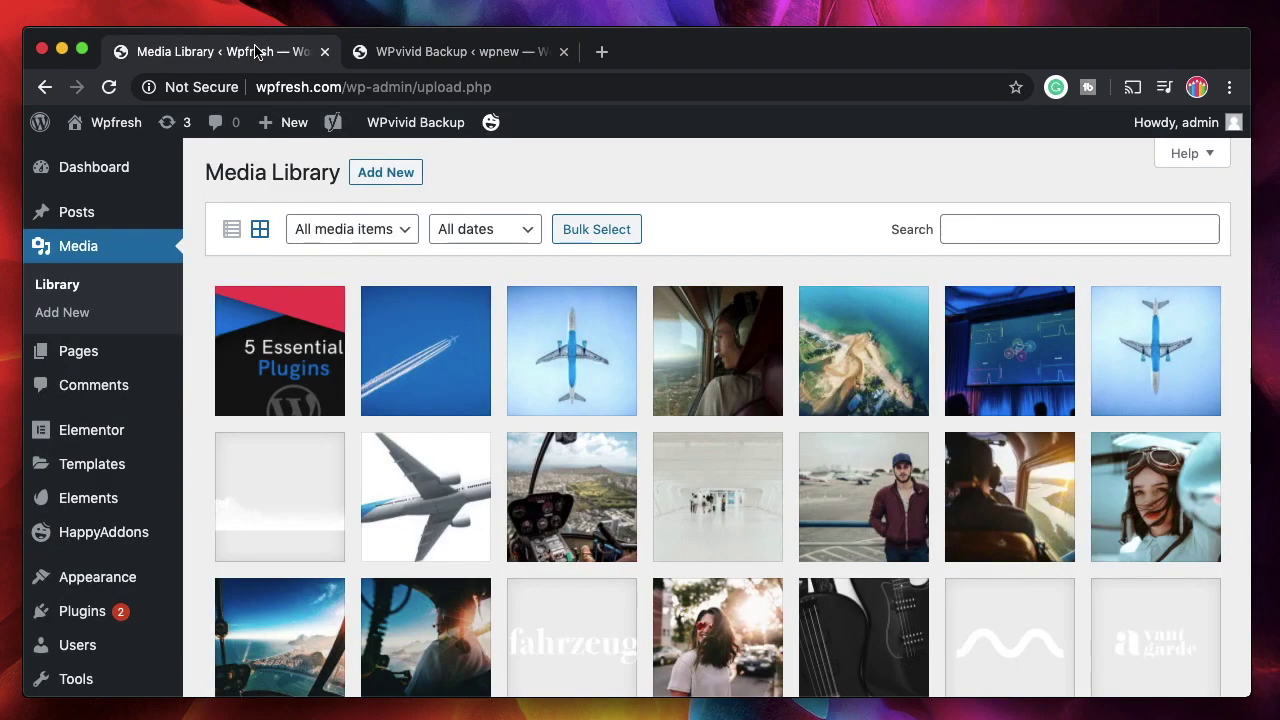
{"action": "left_click", "coordinate": [440, 58]}
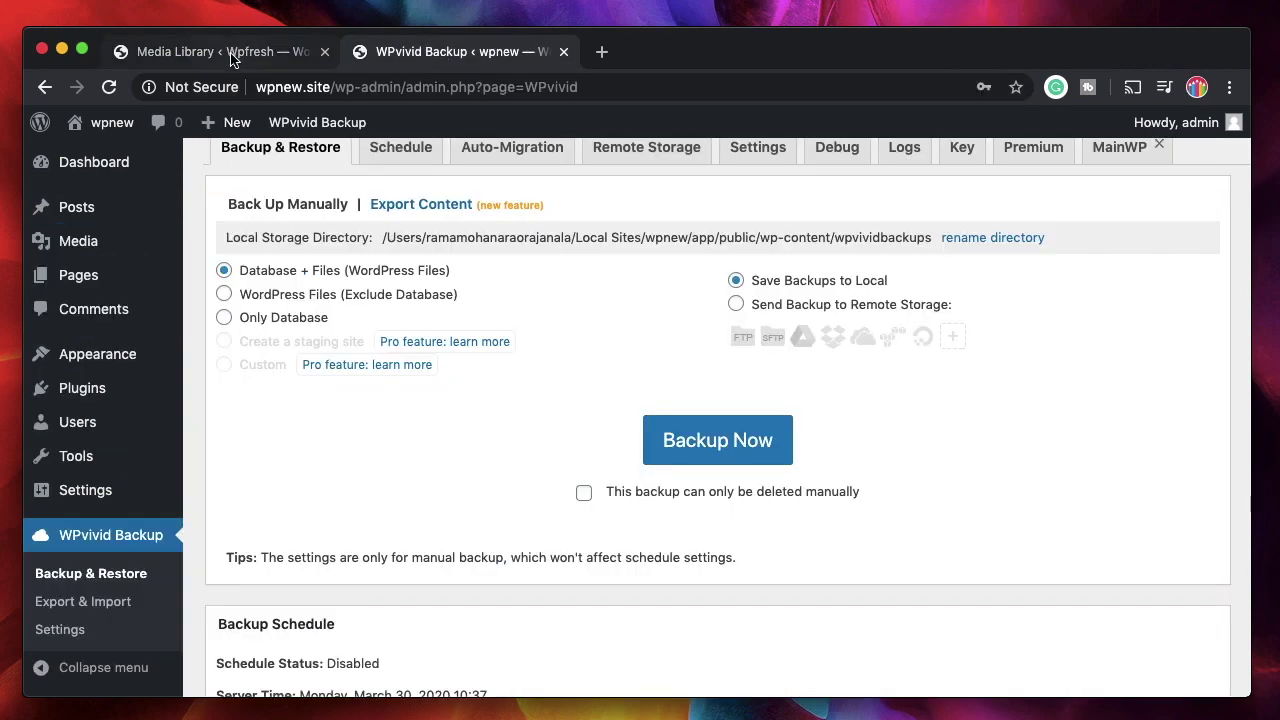
{"action": "left_click", "coordinate": [236, 57]}
{"action": "left_click", "coordinate": [428, 57]}
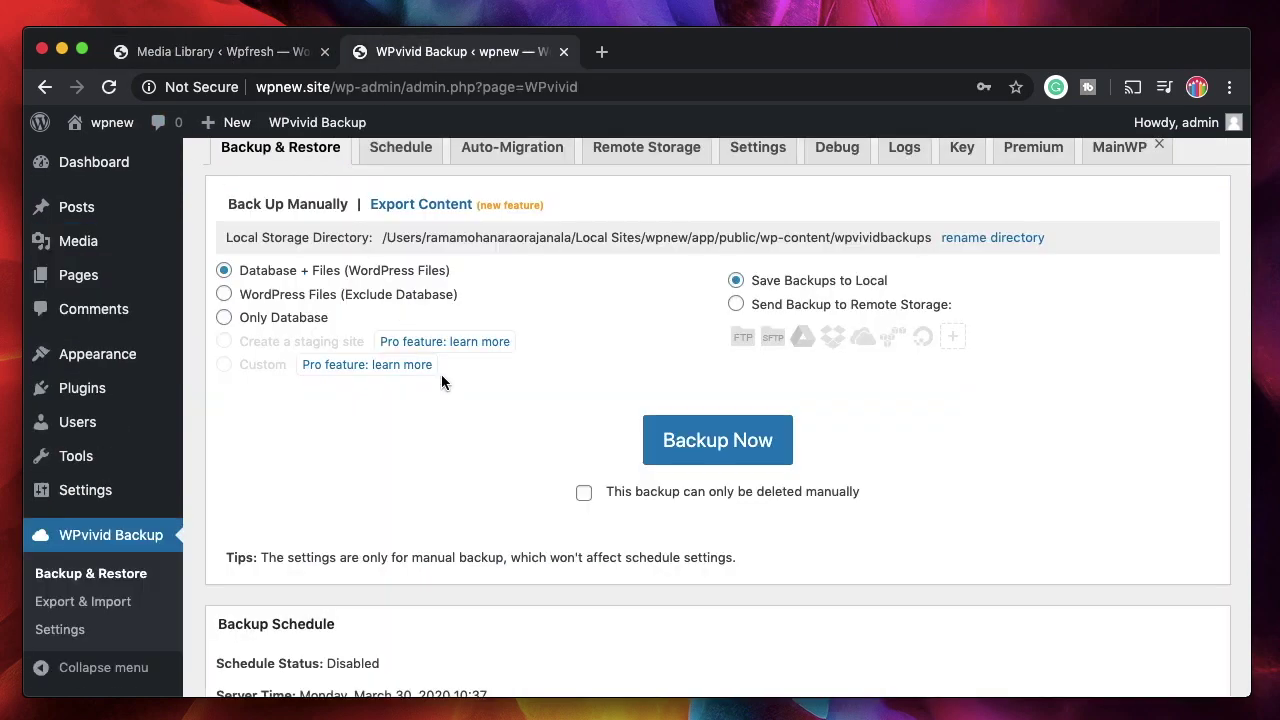
{"action": "left_click", "coordinate": [214, 51]}
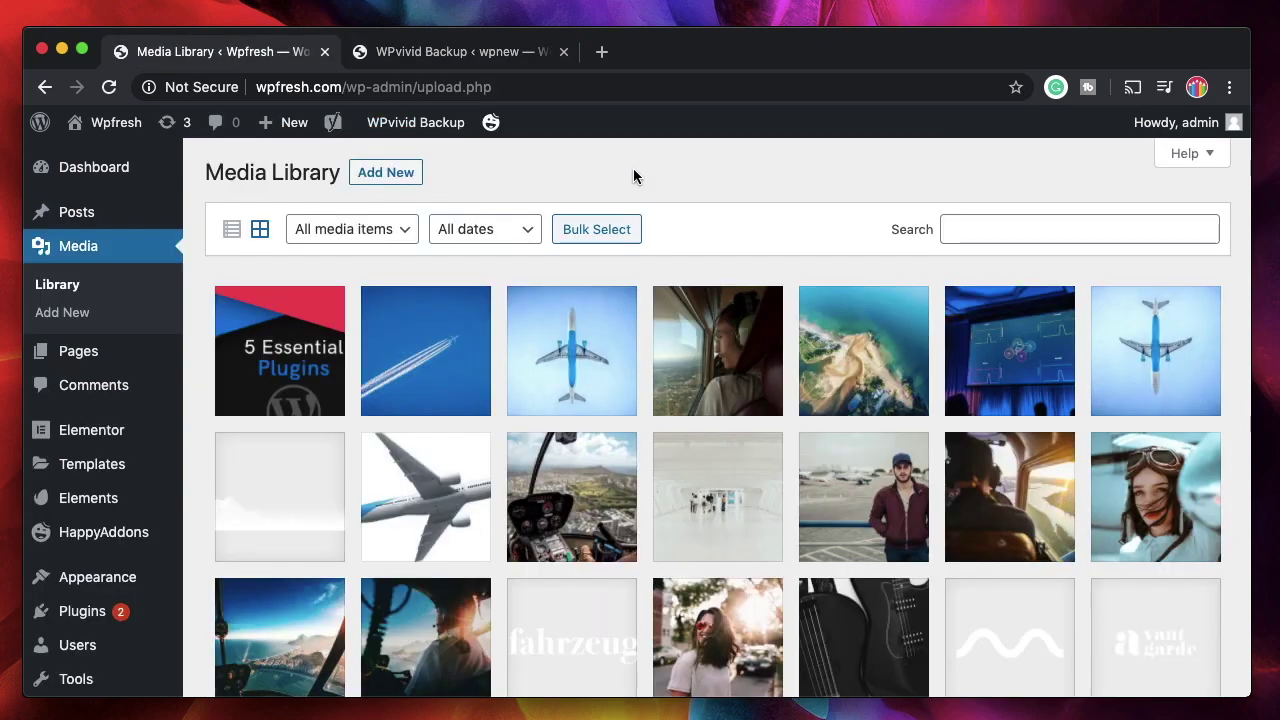
{"action": "scroll", "coordinate": [633, 176], "scroll_direction": "down", "scroll_amount": 2}
{"action": "scroll", "coordinate": [400, 178], "scroll_direction": "up", "scroll_amount": 2}
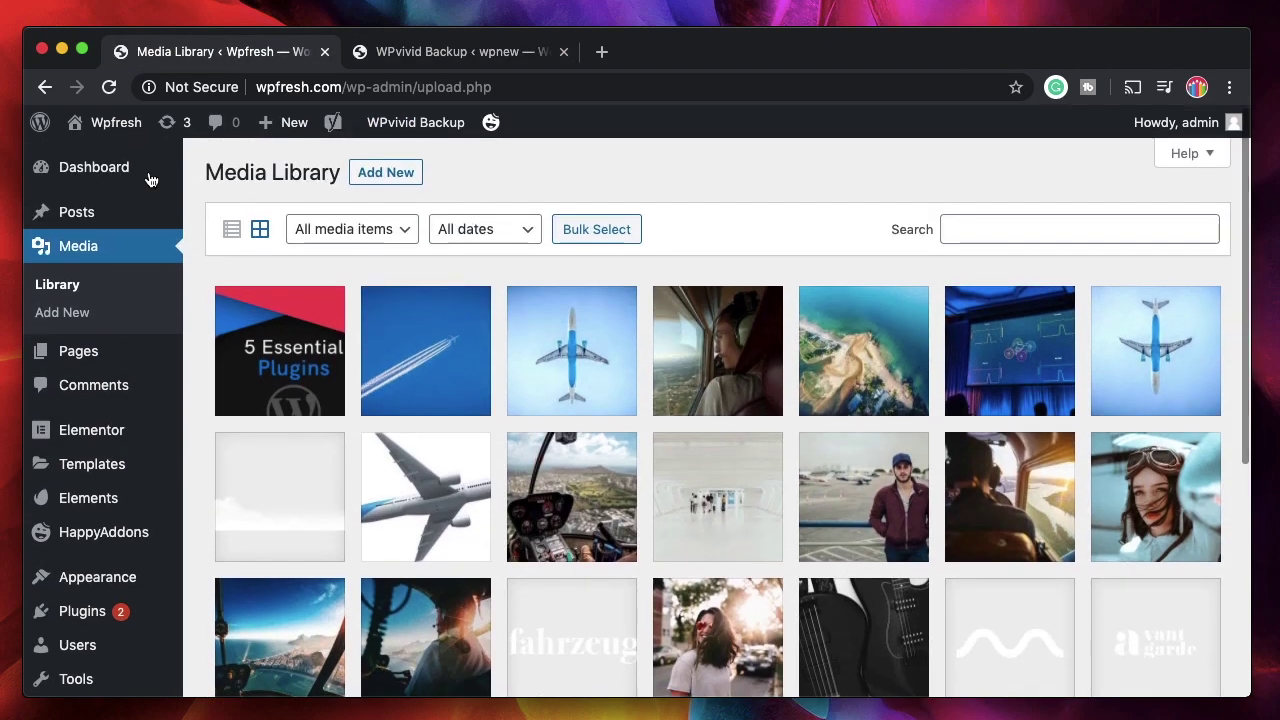
Search plugins for 'colorlib customizer' and install Custom Login Page Customizer by Colorlib
{"action": "mouse_move", "coordinate": [80, 610]}
{"action": "left_click", "coordinate": [238, 612]}
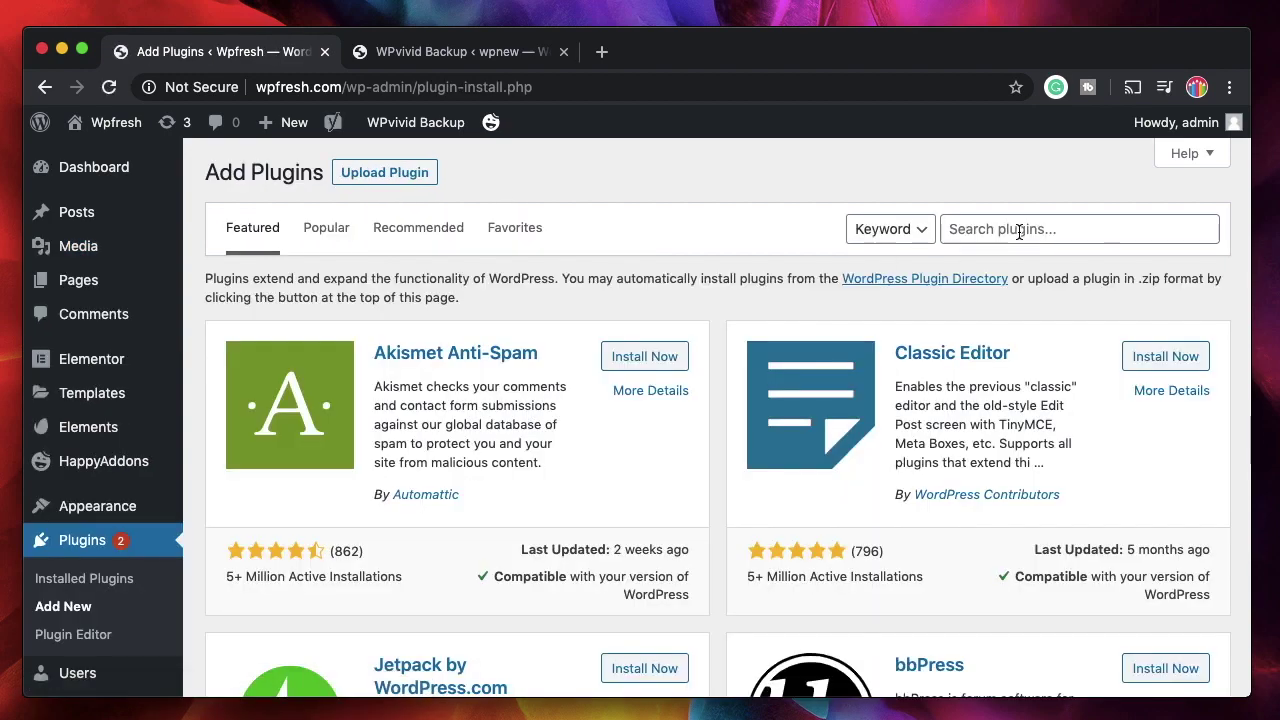
{"action": "left_click", "coordinate": [1030, 230]}
{"action": "type", "text": "colorlib customi"}
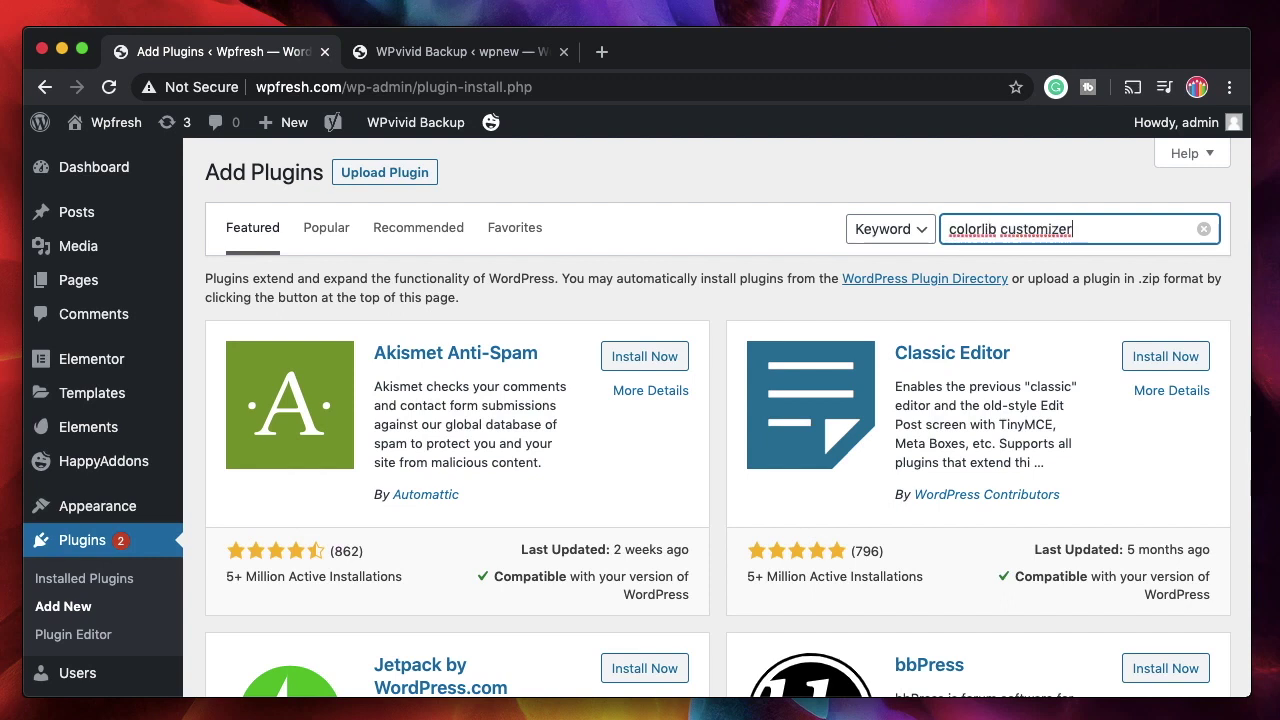
{"action": "type", "text": "zer"}
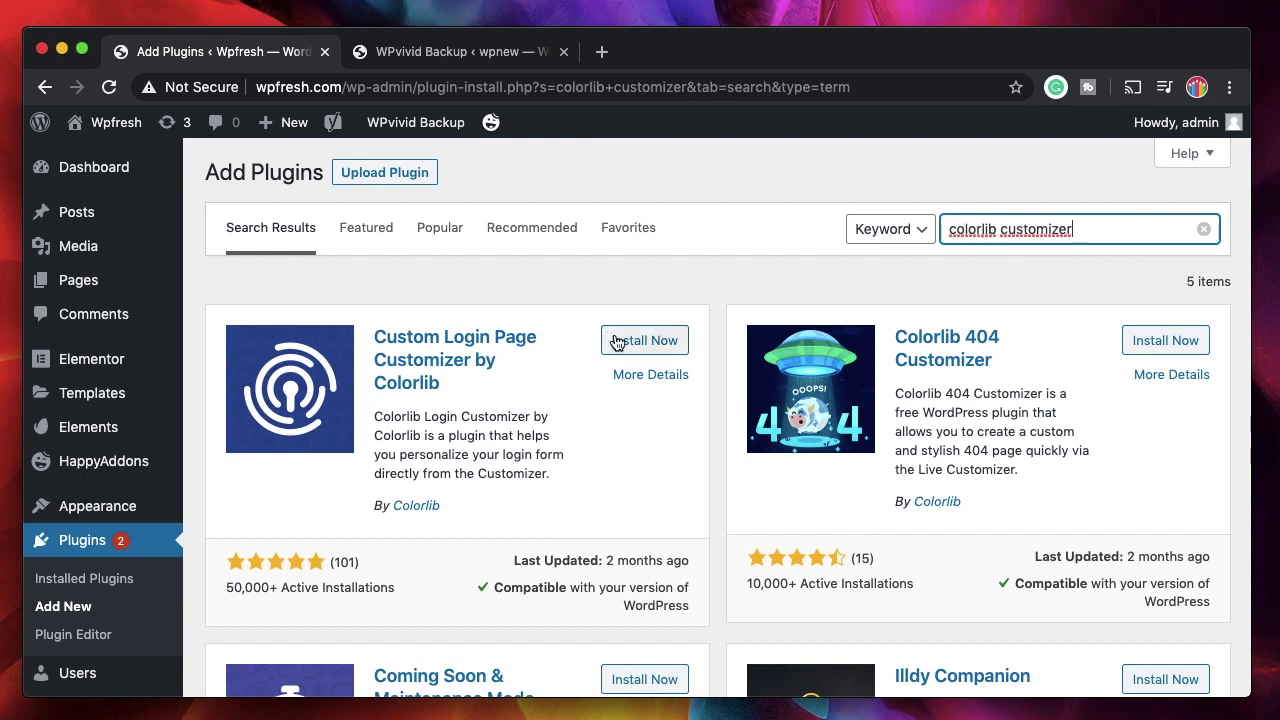
{"action": "left_click", "coordinate": [614, 344]}
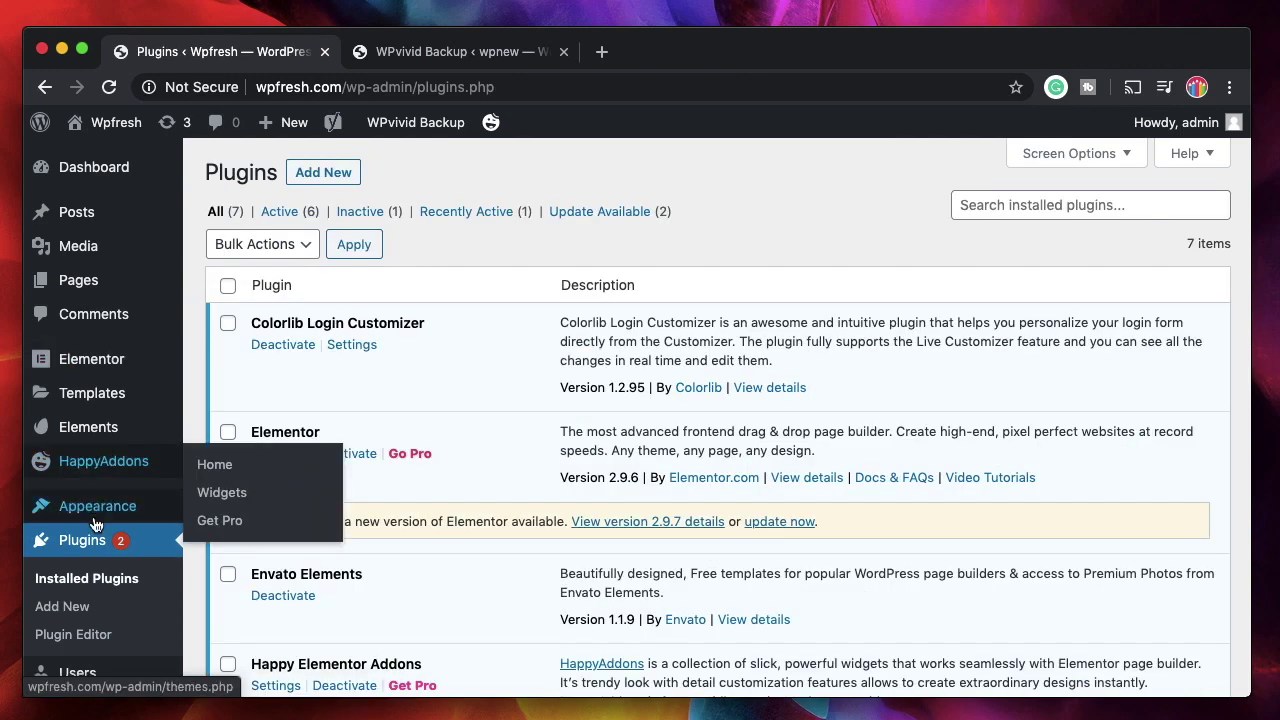
Apply Colorlib Login Customizer's split-image aerial-photo template to the login page and publish
{"action": "mouse_move", "coordinate": [98, 508]}
{"action": "left_click", "coordinate": [218, 510]}
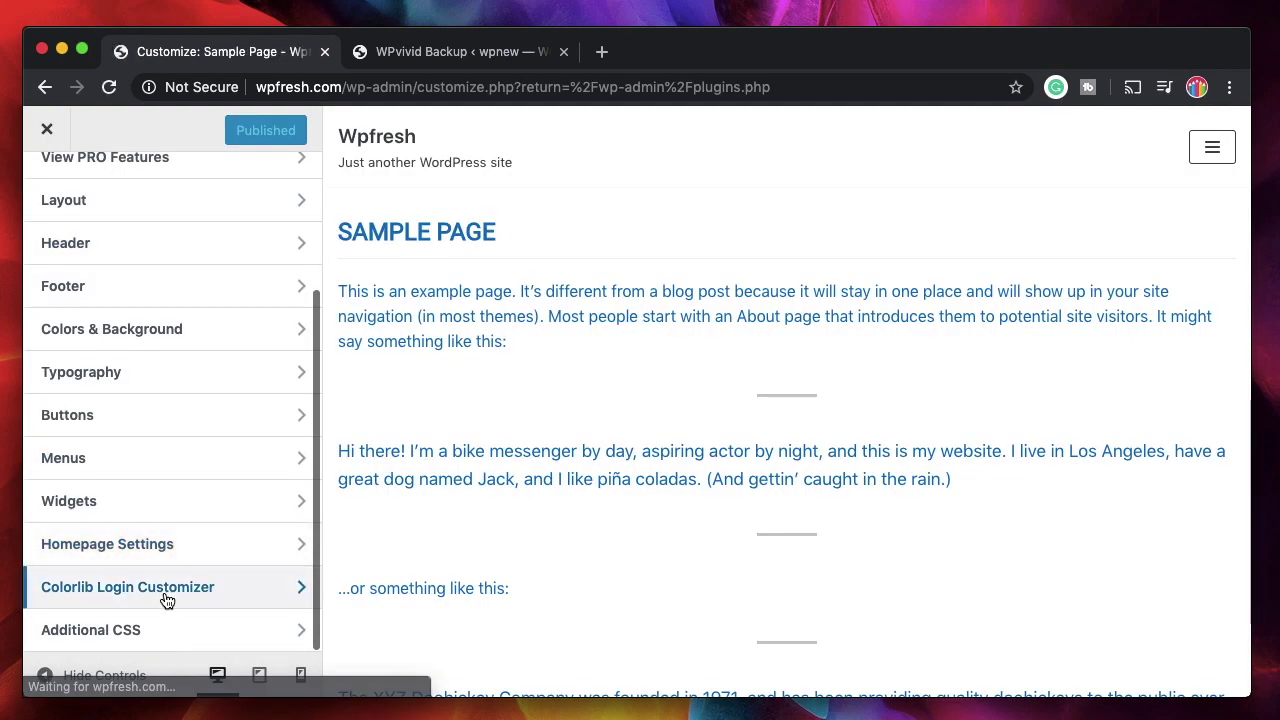
{"action": "left_click", "coordinate": [167, 600]}
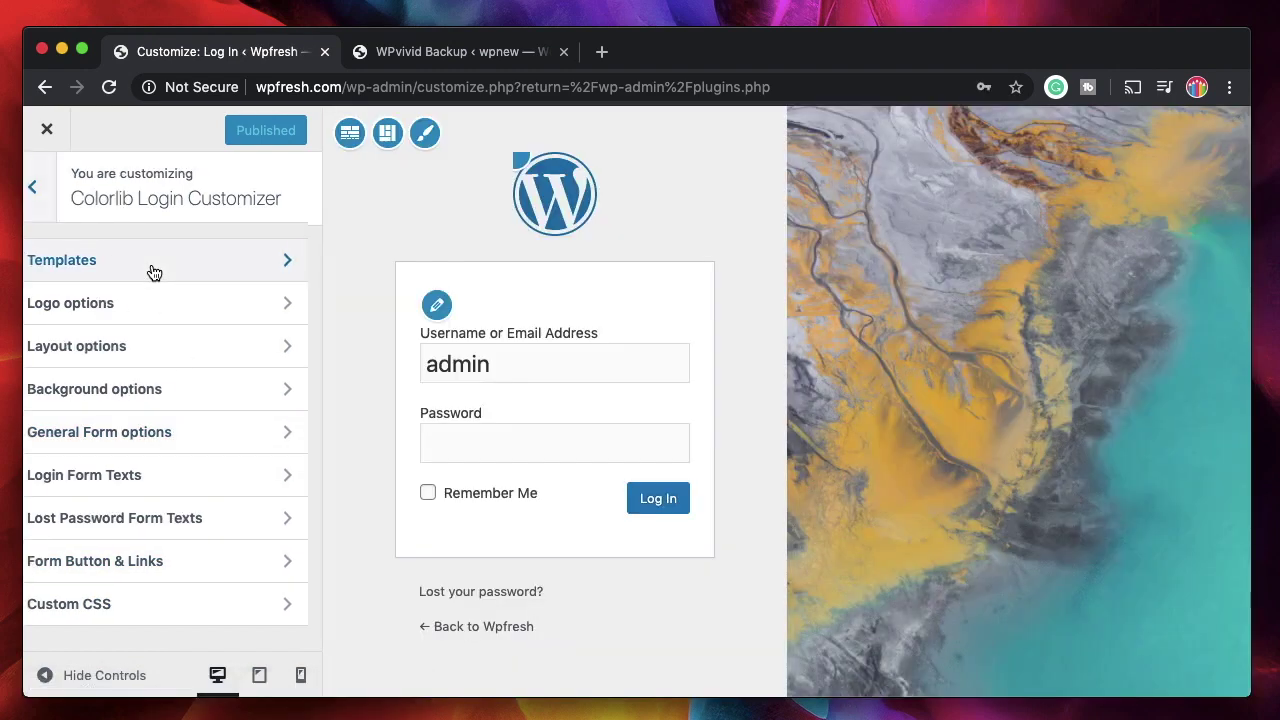
{"action": "left_click", "coordinate": [152, 271]}
{"action": "left_click", "coordinate": [171, 537]}
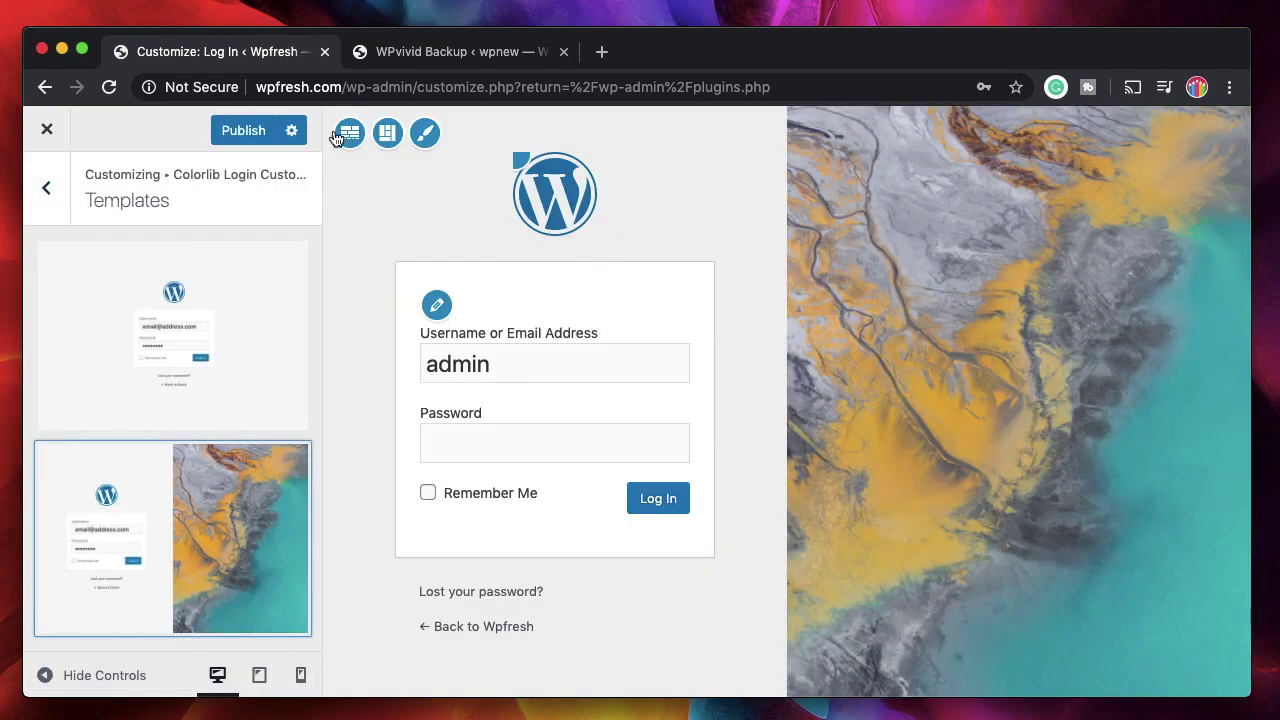
{"action": "left_click", "coordinate": [238, 136]}
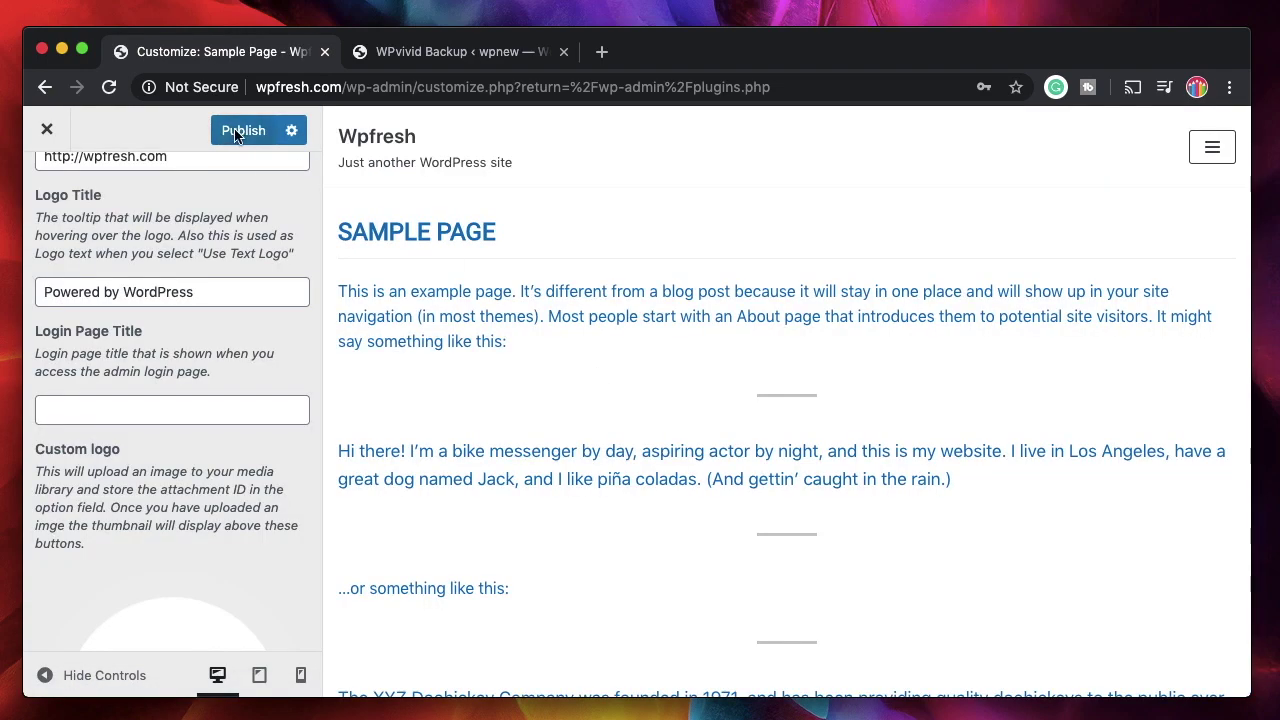
Publish the pending customizer changes, then log out of wpfresh.com and wpnew.site
{"action": "left_click", "coordinate": [268, 131]}
{"action": "left_click", "coordinate": [49, 137]}
{"action": "mouse_move", "coordinate": [1190, 120]}
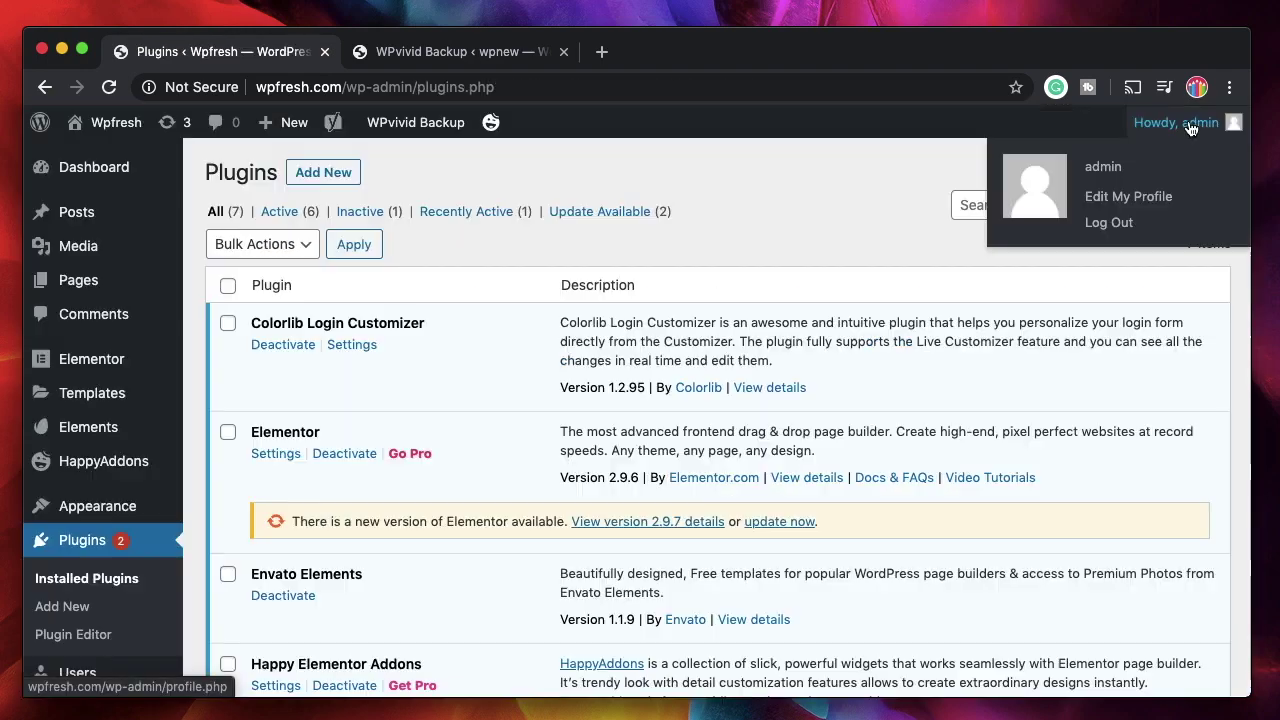
{"action": "left_click", "coordinate": [1125, 228]}
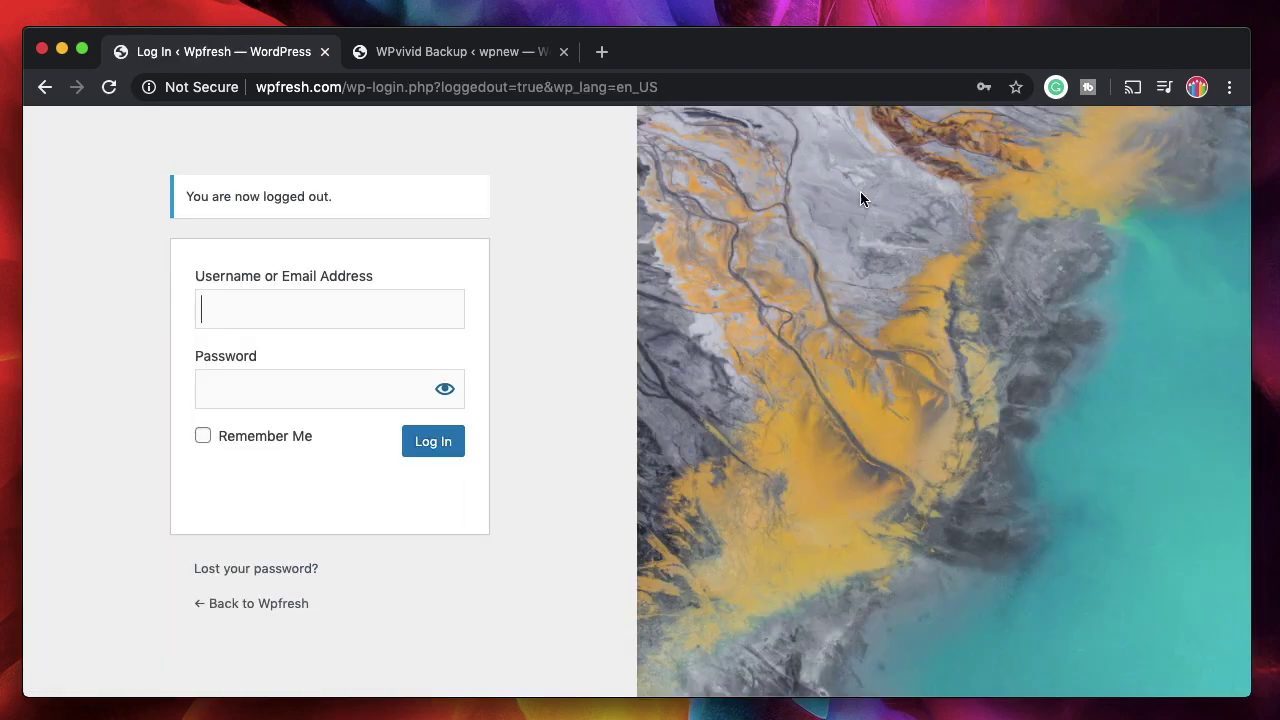
{"action": "left_click", "coordinate": [434, 55]}
{"action": "mouse_move", "coordinate": [1155, 136]}
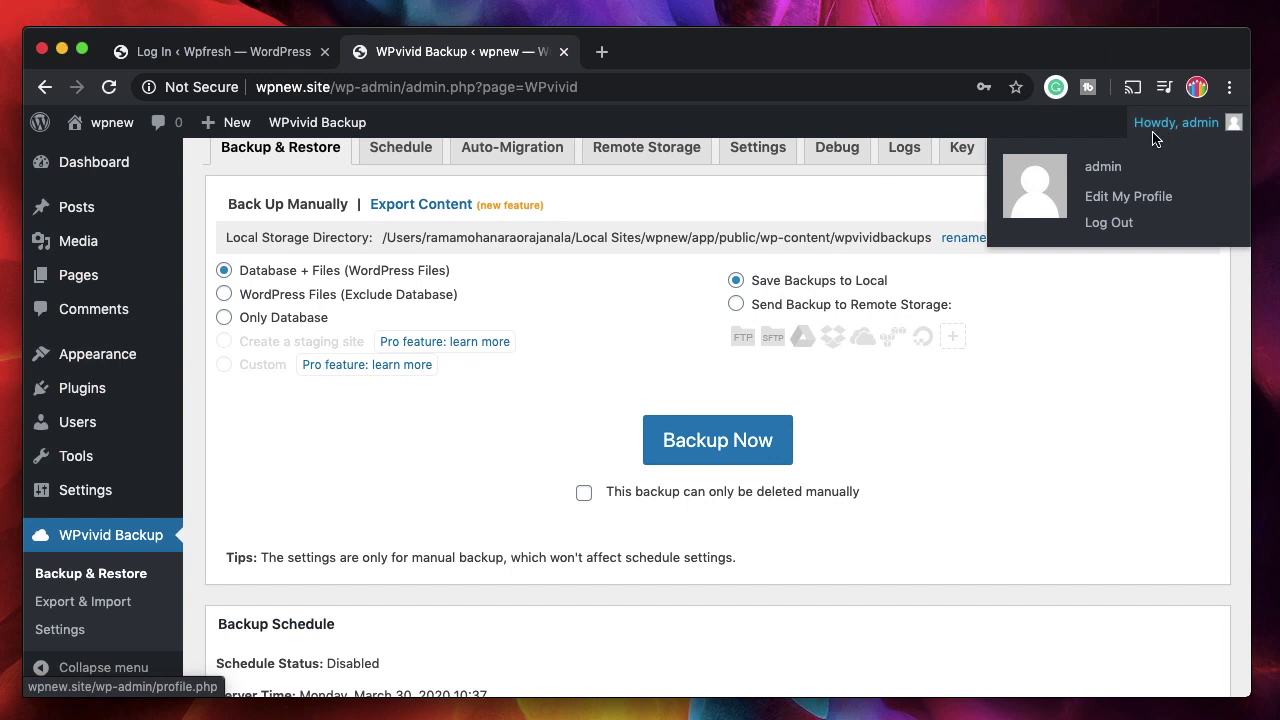
{"action": "left_click", "coordinate": [1121, 229]}
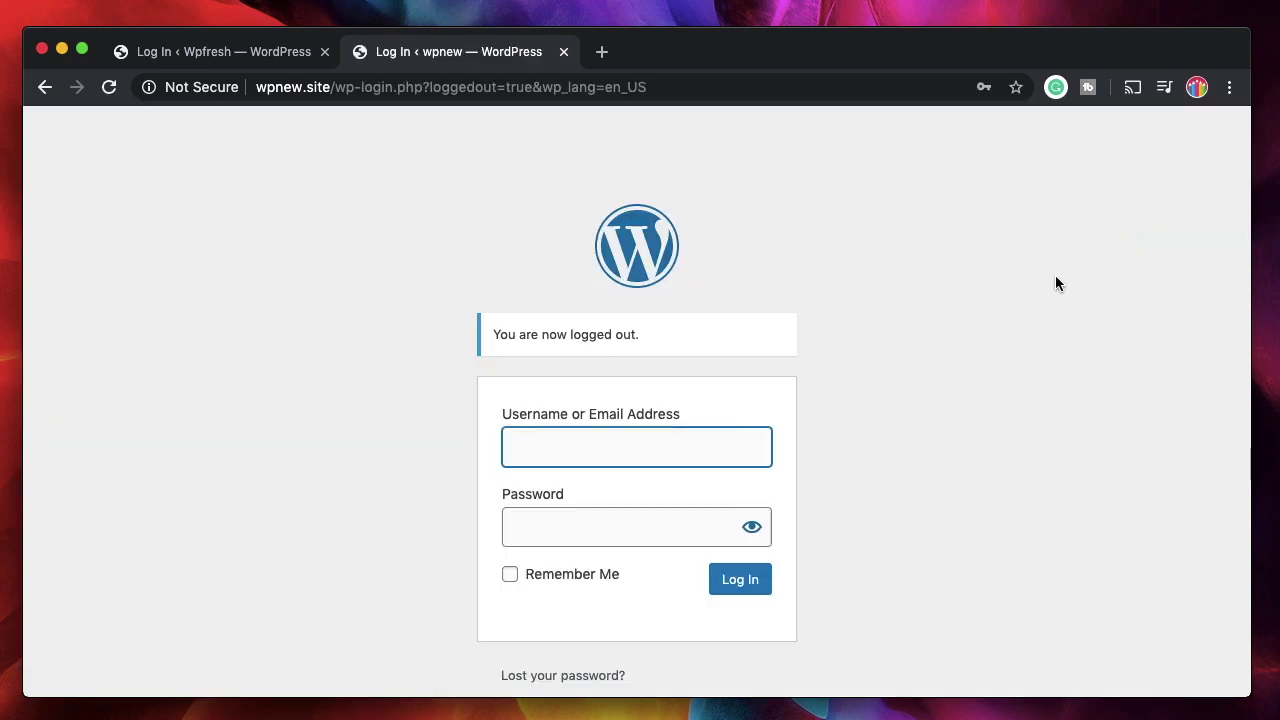
Log back in to wpnew.site and wpfresh.com using the saved administrator login
{"action": "left_click", "coordinate": [183, 58]}
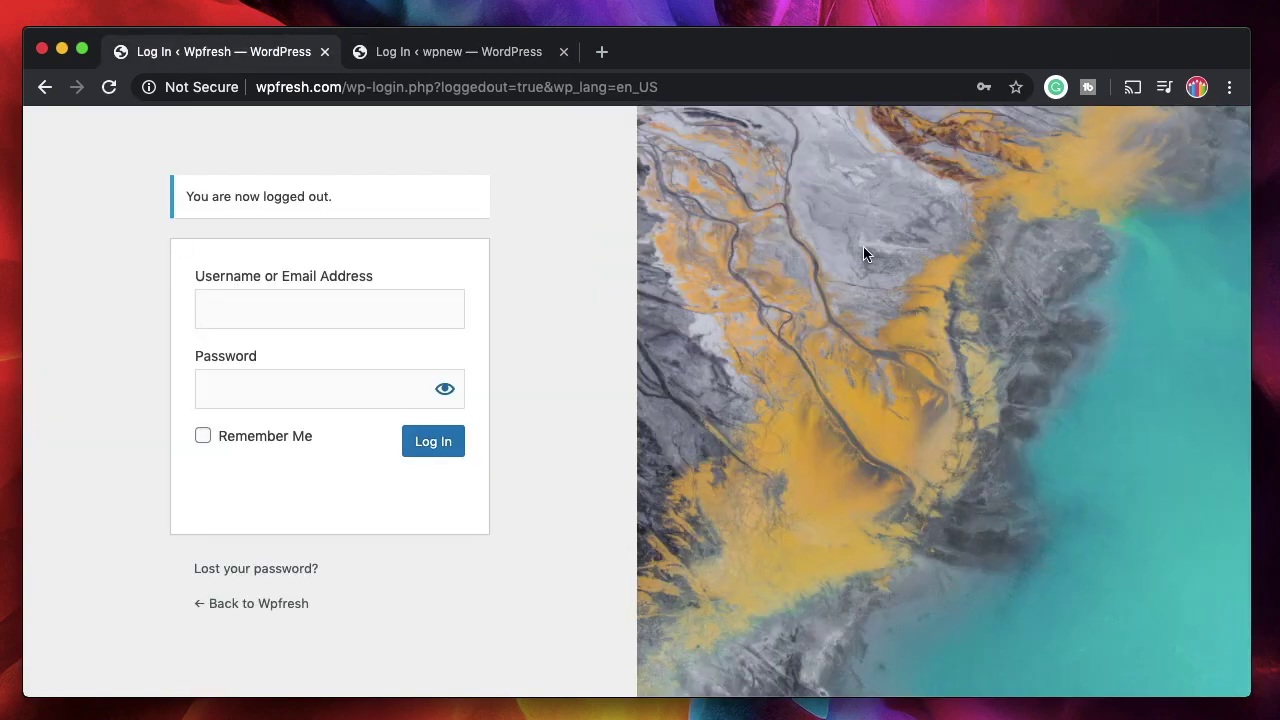
{"action": "left_click", "coordinate": [436, 58]}
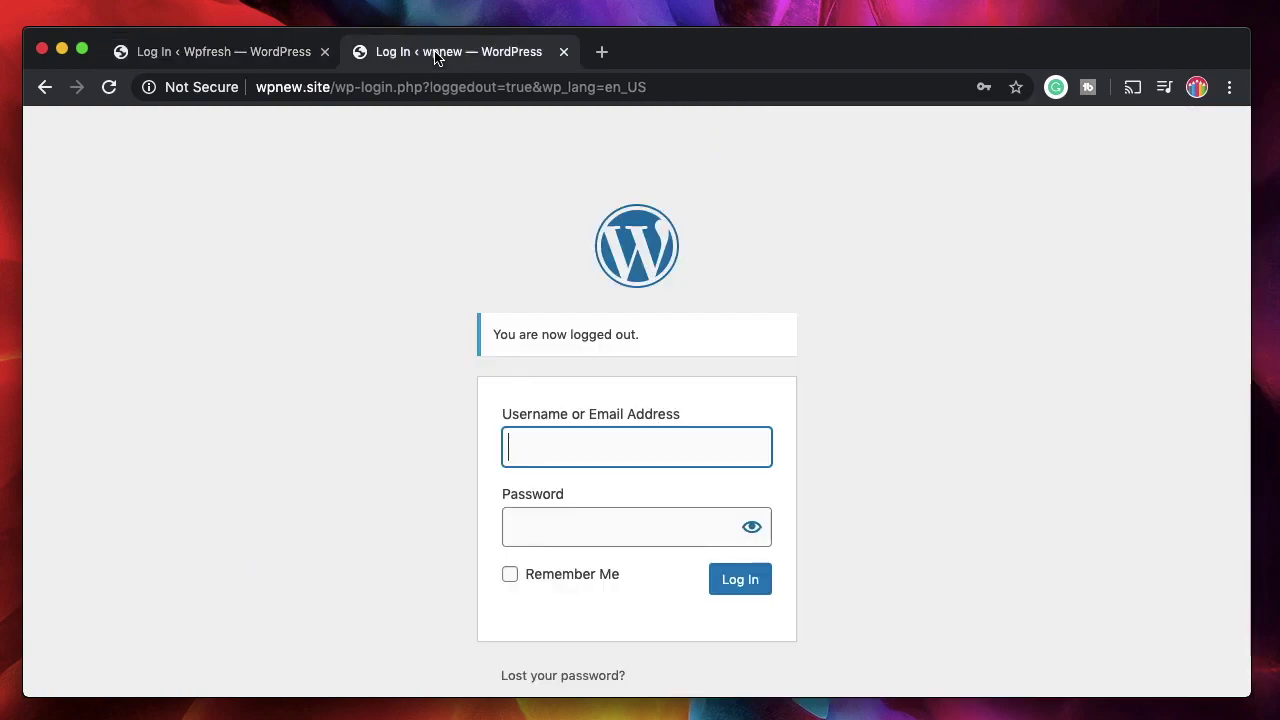
{"action": "left_click", "coordinate": [560, 458]}
{"action": "left_click", "coordinate": [566, 497]}
{"action": "left_click", "coordinate": [757, 593]}
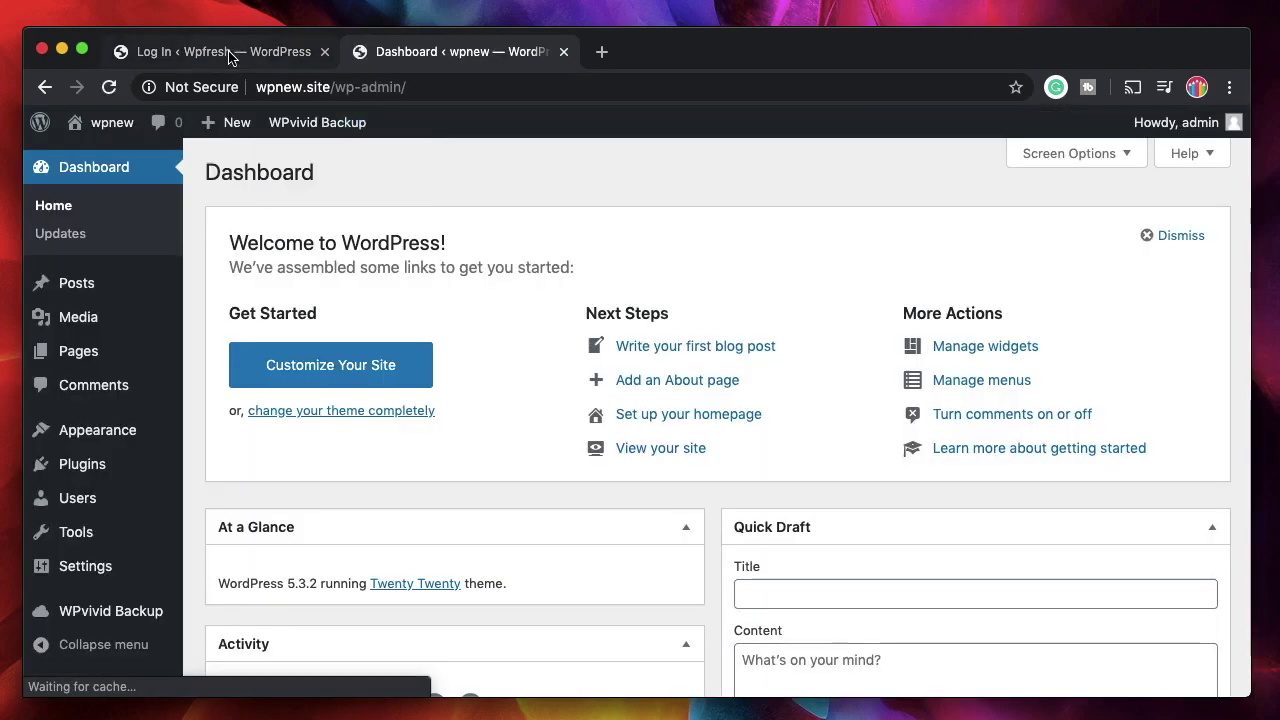
{"action": "left_click", "coordinate": [200, 51]}
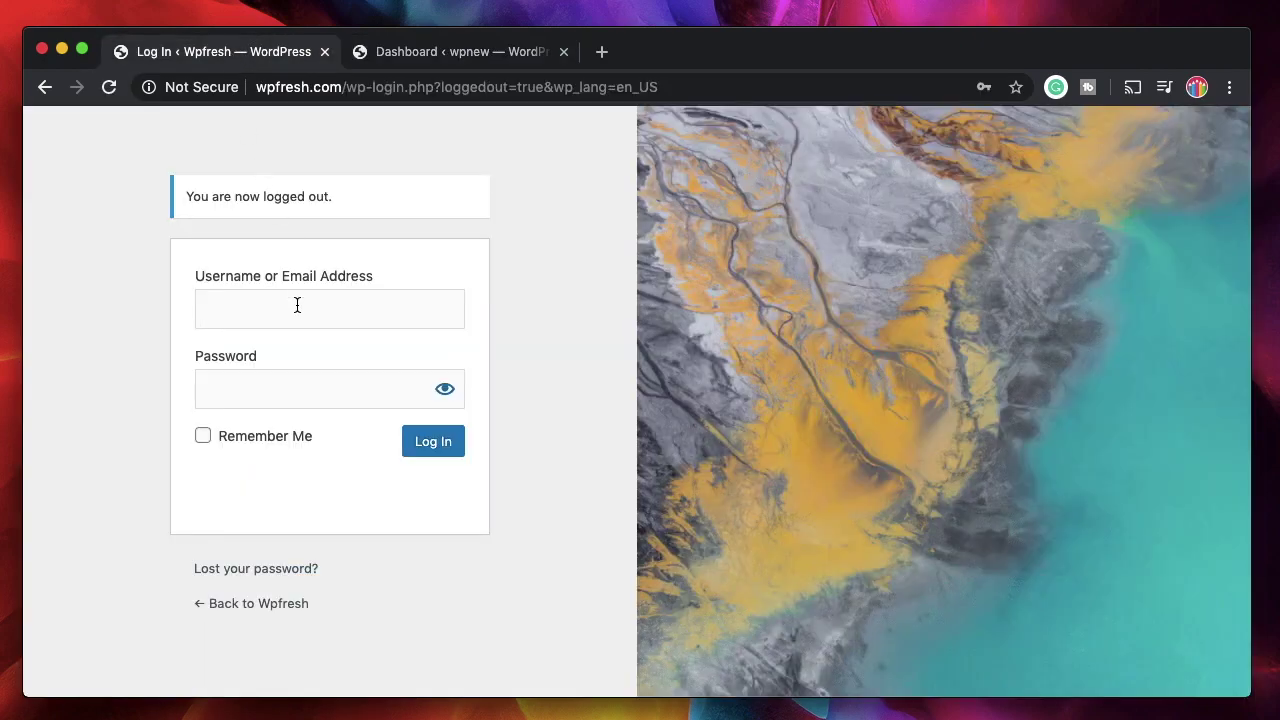
{"action": "left_click", "coordinate": [297, 305]}
{"action": "left_click", "coordinate": [320, 372]}
{"action": "left_click", "coordinate": [424, 450]}
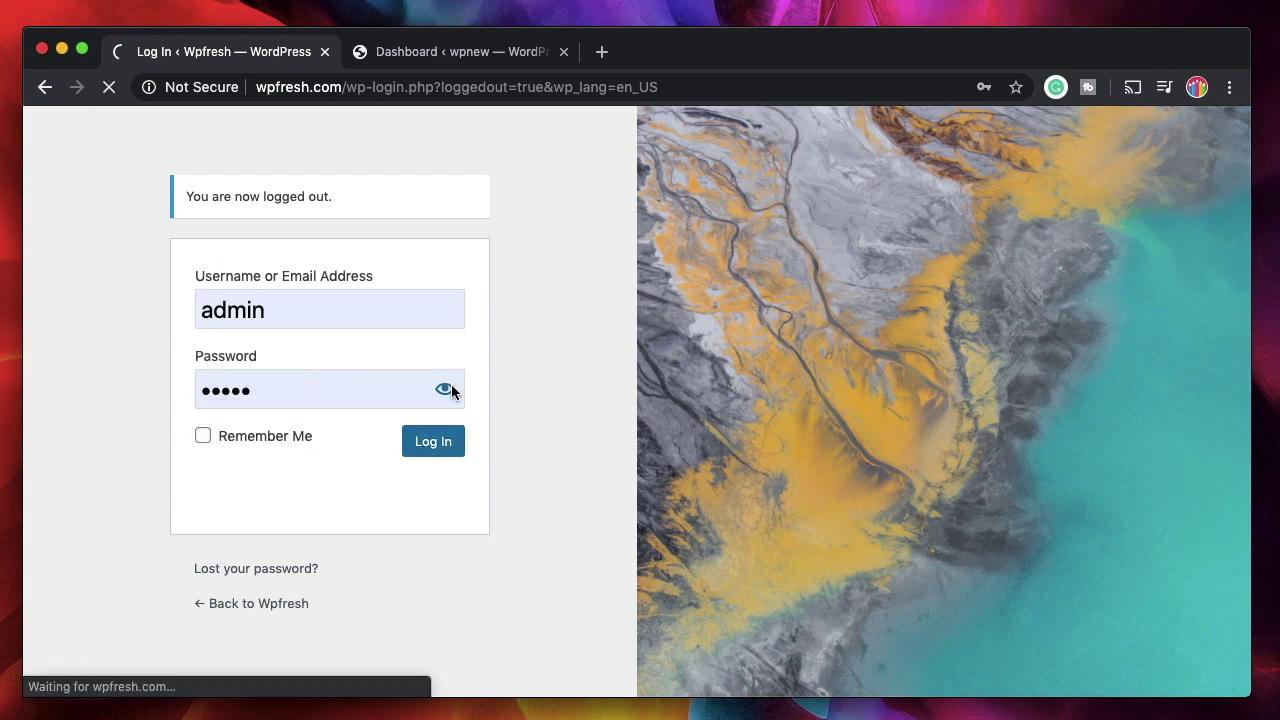
Open WPvivid Backup's Backup & Restore page on wpfresh.com
{"action": "scroll", "coordinate": [416, 436], "scroll_direction": "down", "scroll_amount": 2}
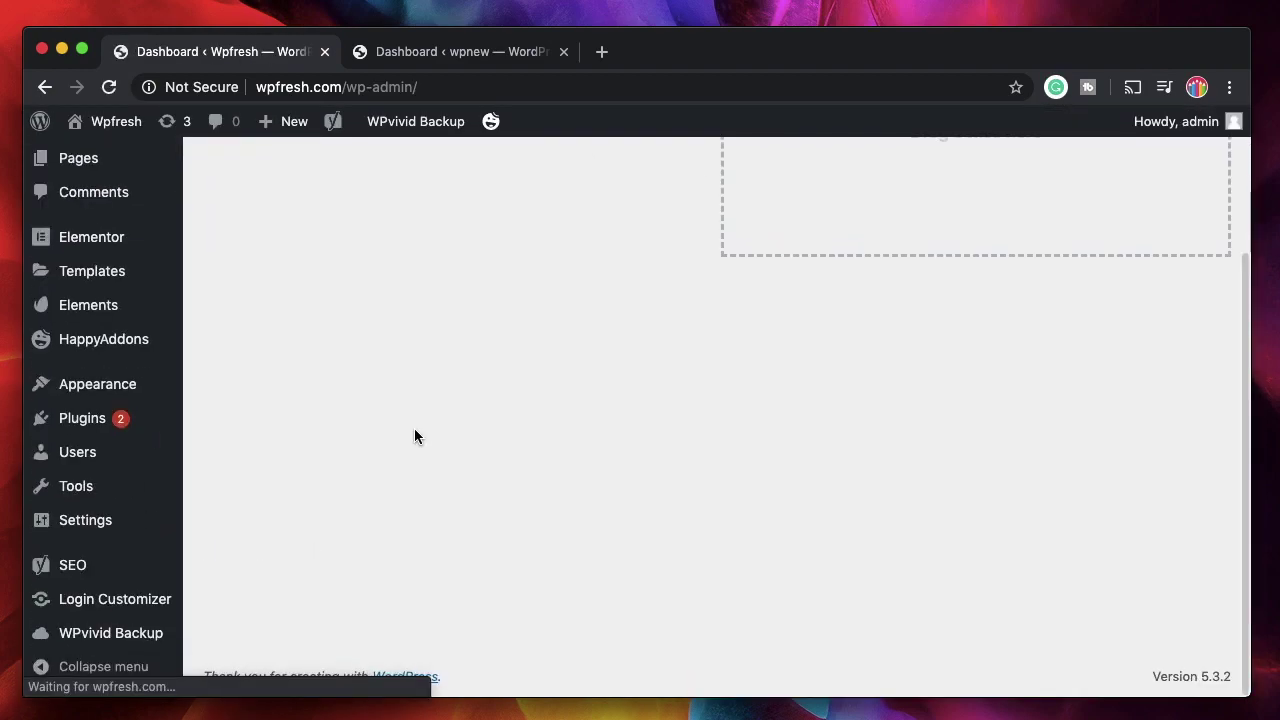
{"action": "mouse_move", "coordinate": [106, 635]}
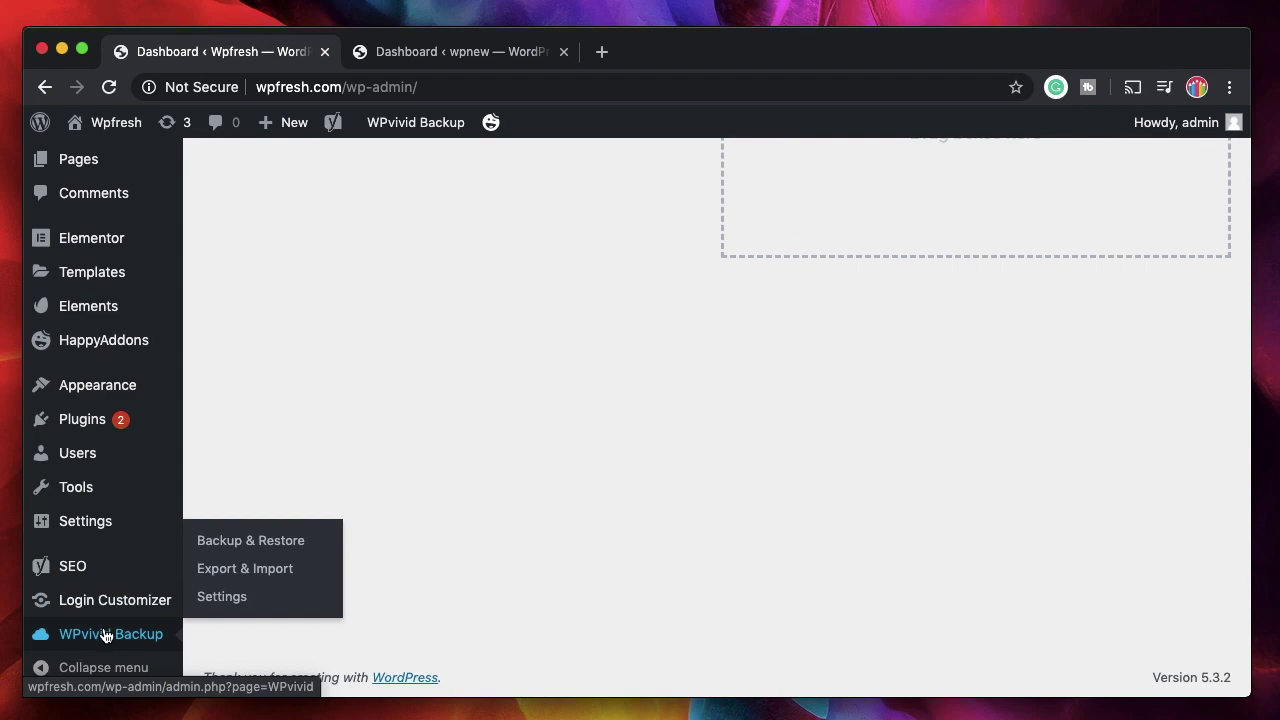
{"action": "left_click", "coordinate": [247, 538]}
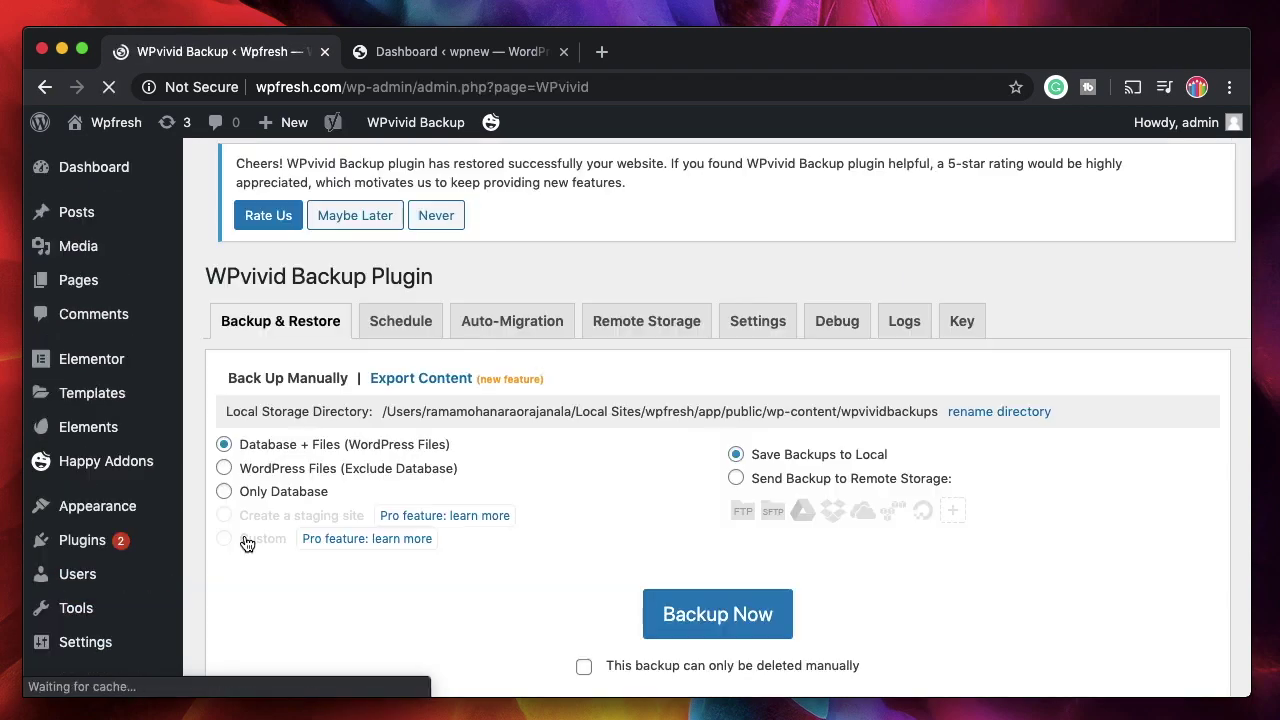
{"action": "scroll", "coordinate": [417, 558], "scroll_direction": "down", "scroll_amount": 2}
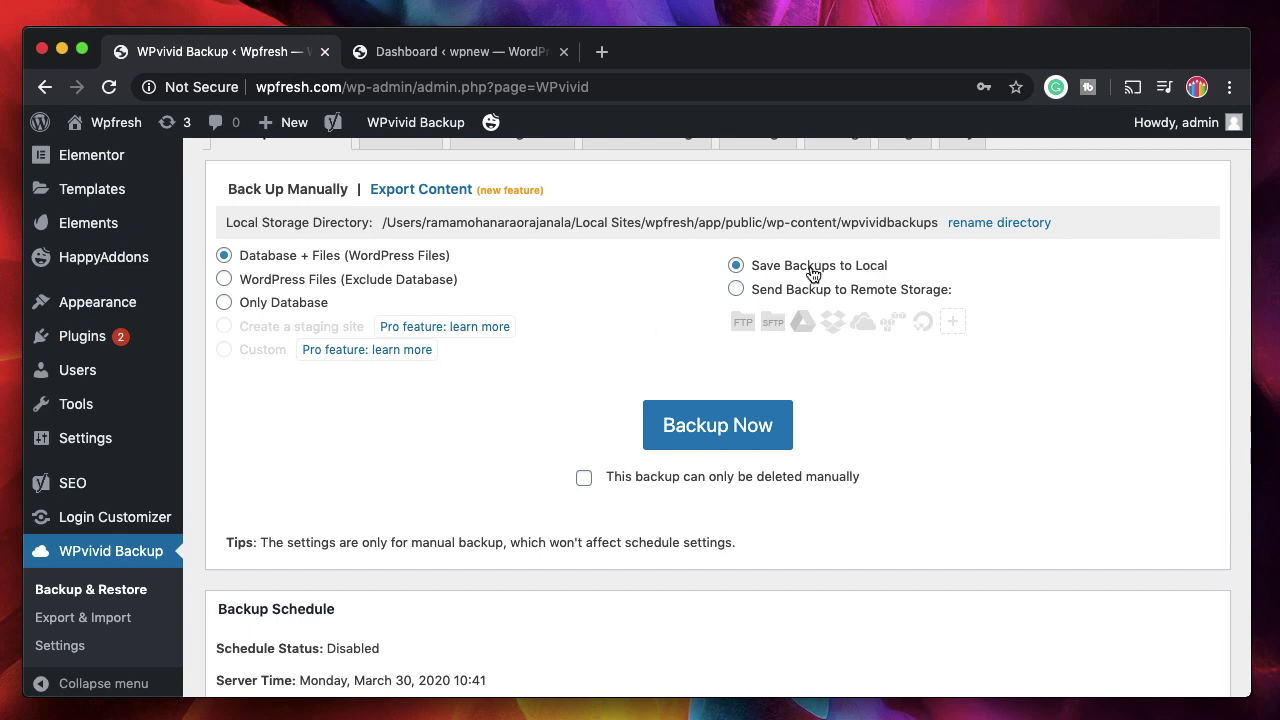
Start a Database + Files backup saved to local storage and watch its progress
{"action": "left_click", "coordinate": [698, 428]}
{"action": "scroll", "coordinate": [604, 427], "scroll_direction": "down", "scroll_amount": 10}
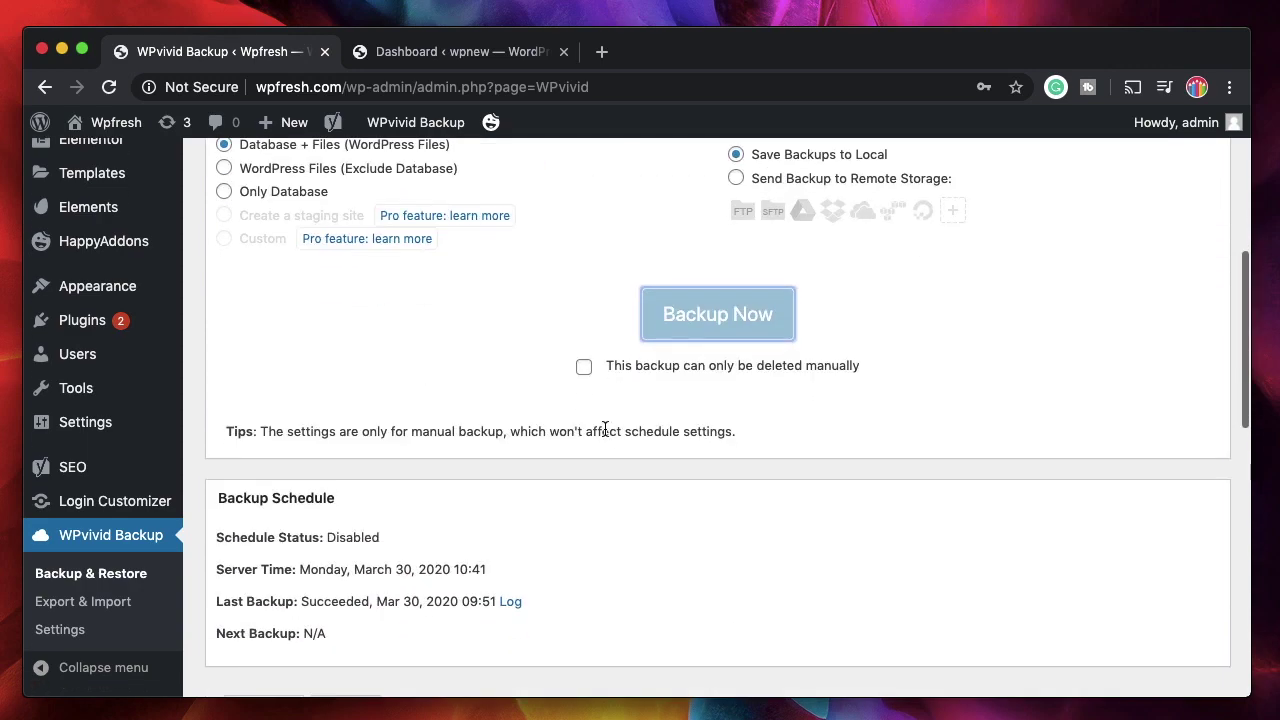
{"action": "scroll", "coordinate": [537, 507], "scroll_direction": "down", "scroll_amount": 5}
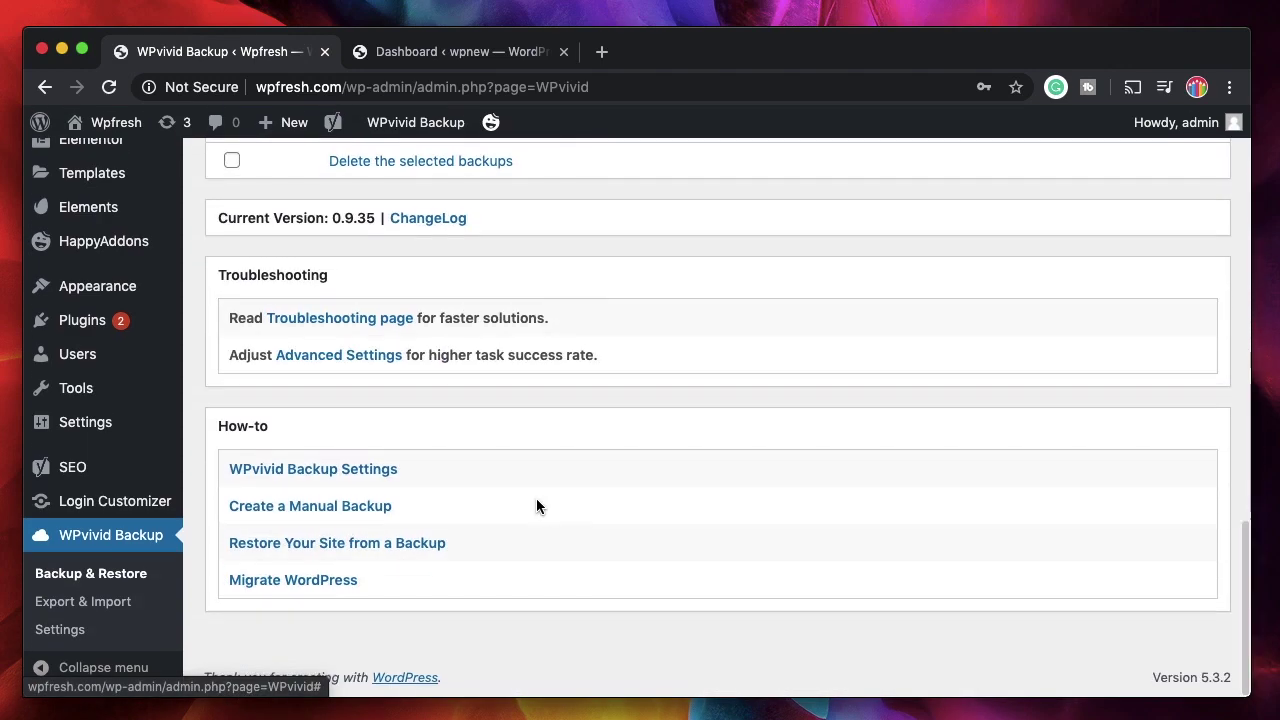
{"action": "scroll", "coordinate": [551, 429], "scroll_direction": "up", "scroll_amount": 8}
{"action": "scroll", "coordinate": [527, 315], "scroll_direction": "up", "scroll_amount": 1}
{"action": "scroll", "coordinate": [527, 315], "scroll_direction": "down", "scroll_amount": 6}
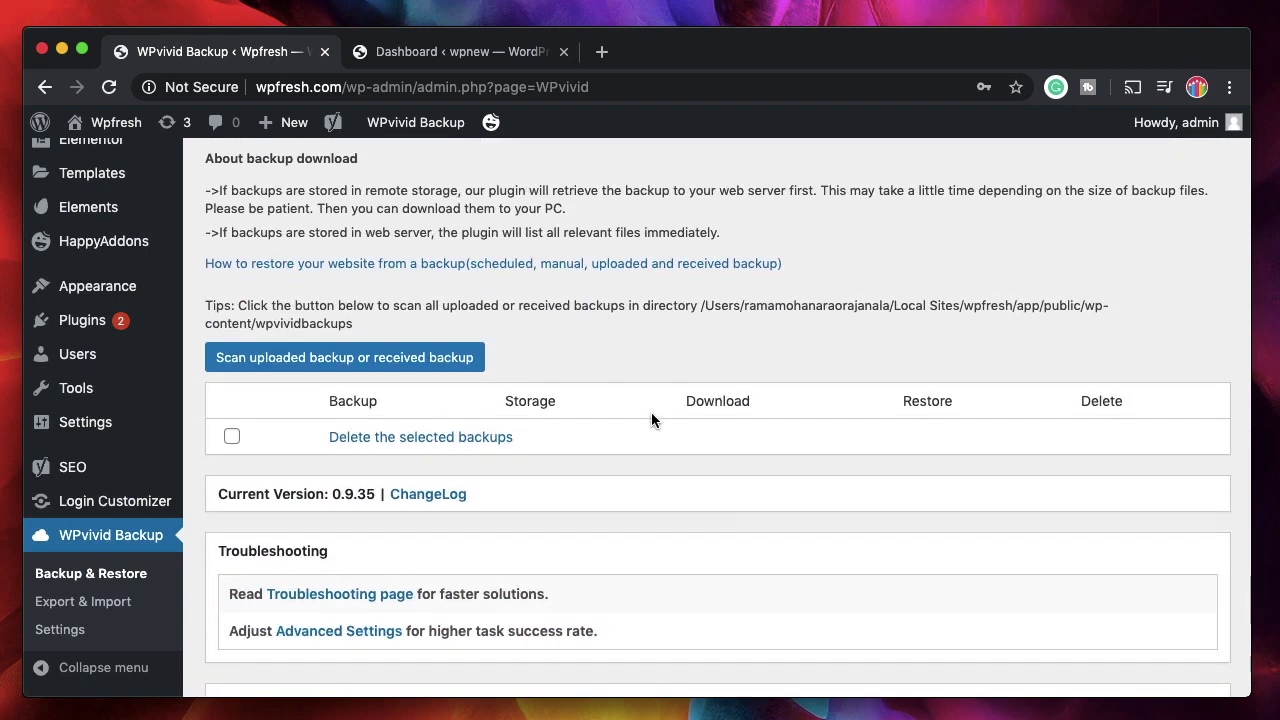
{"action": "scroll", "coordinate": [649, 289], "scroll_direction": "down", "scroll_amount": 3}
{"action": "scroll", "coordinate": [617, 380], "scroll_direction": "up", "scroll_amount": 8}
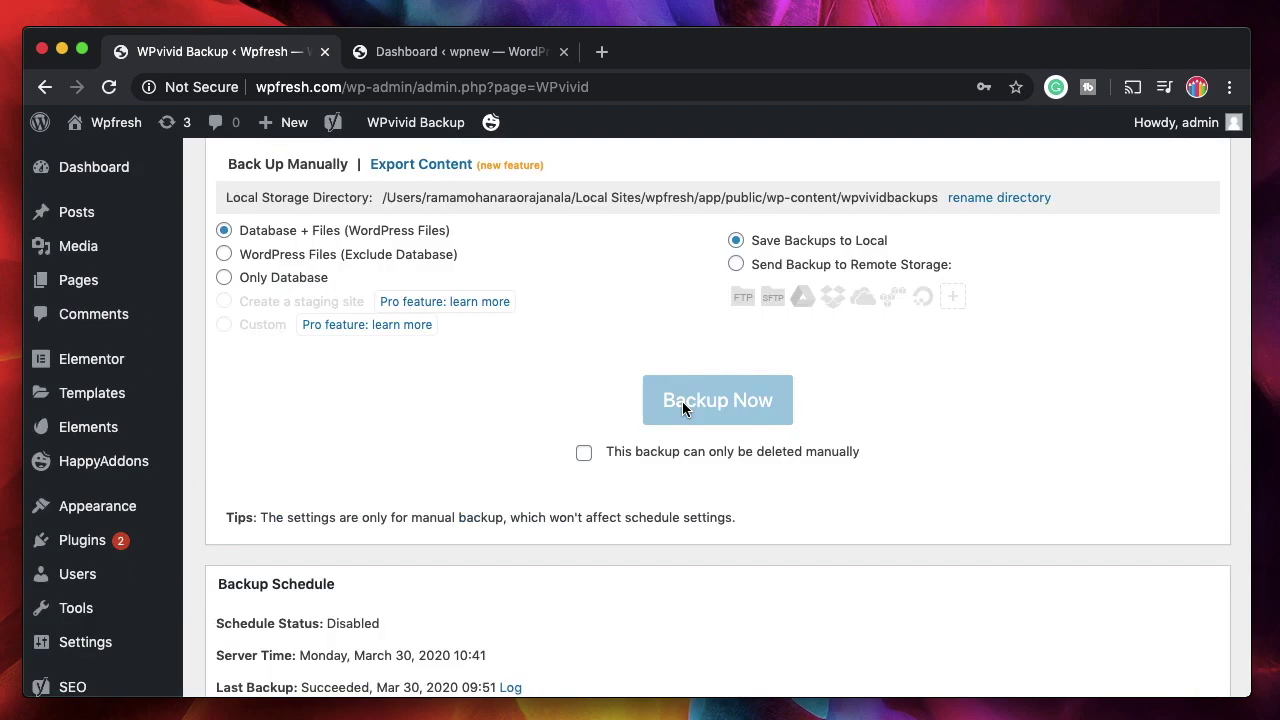
Watch the backup hit 100%, highlighting the 5.52 MB database and 286.69MB file sizes
{"action": "scroll", "coordinate": [660, 420], "scroll_direction": "up", "scroll_amount": 5}
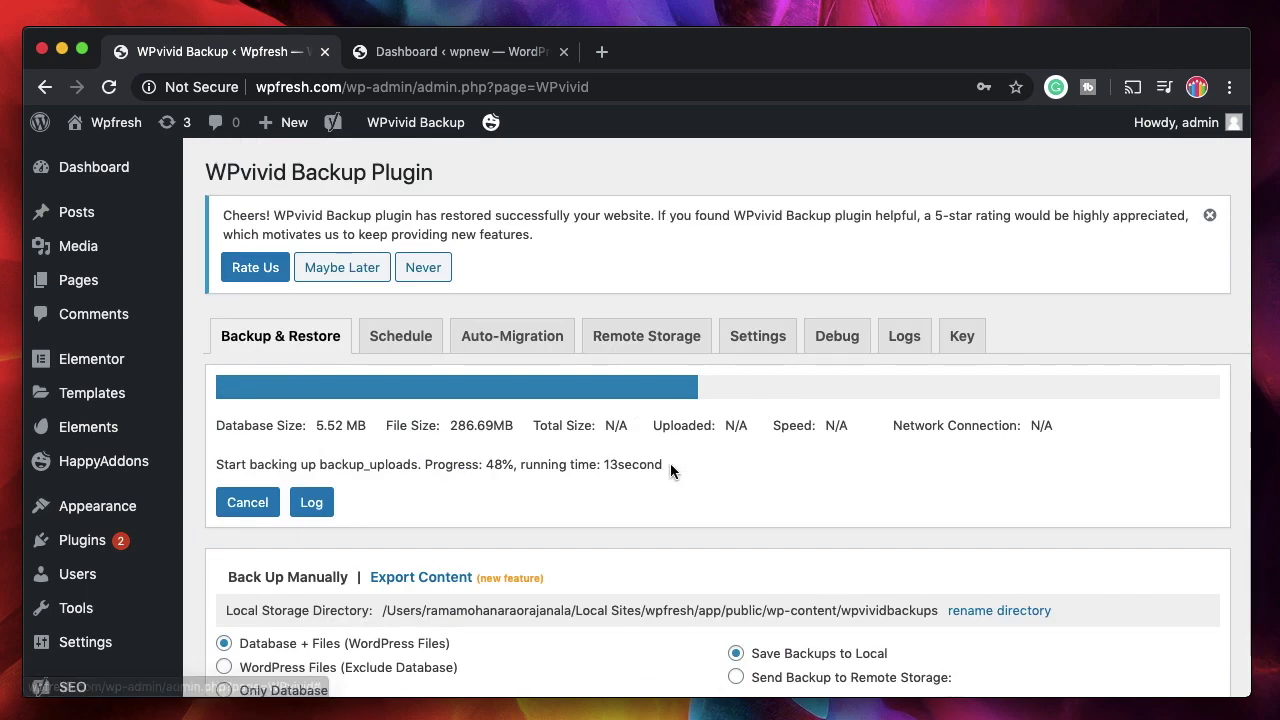
{"action": "triple_click", "coordinate": [273, 421]}
{"action": "triple_click", "coordinate": [426, 423]}
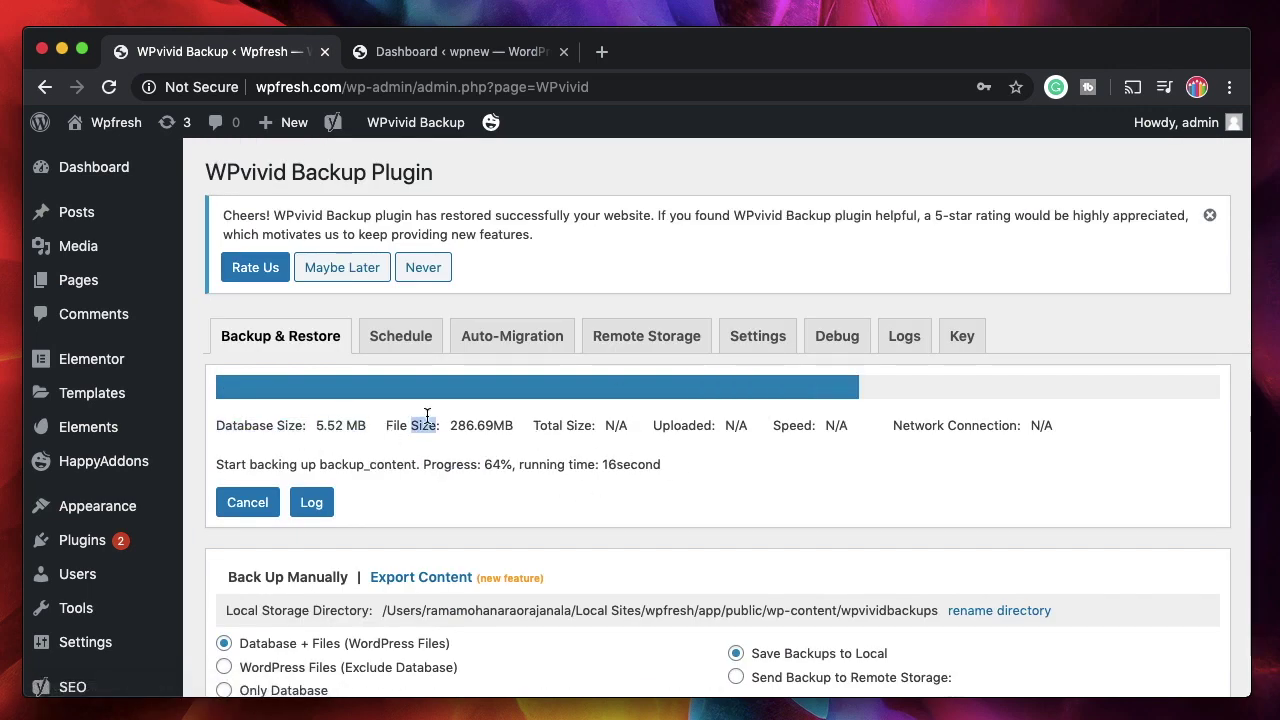
{"action": "double_click", "coordinate": [484, 424]}
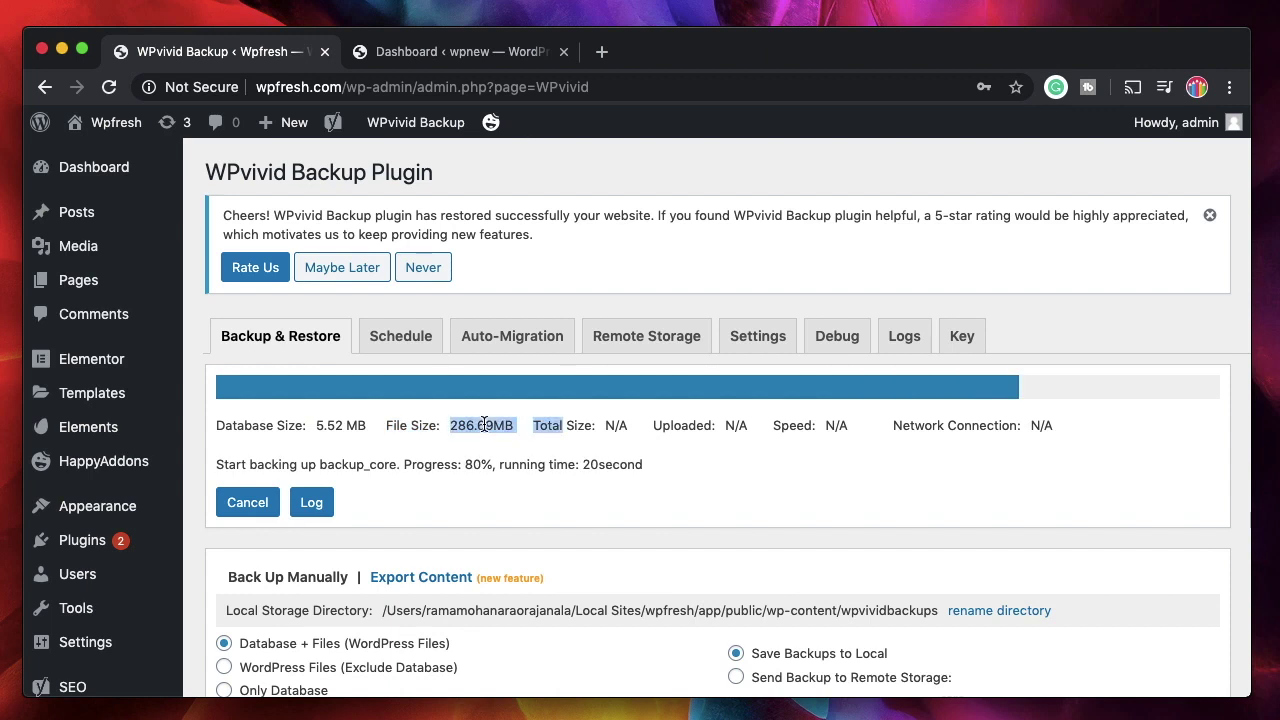
{"action": "double_click", "coordinate": [462, 424]}
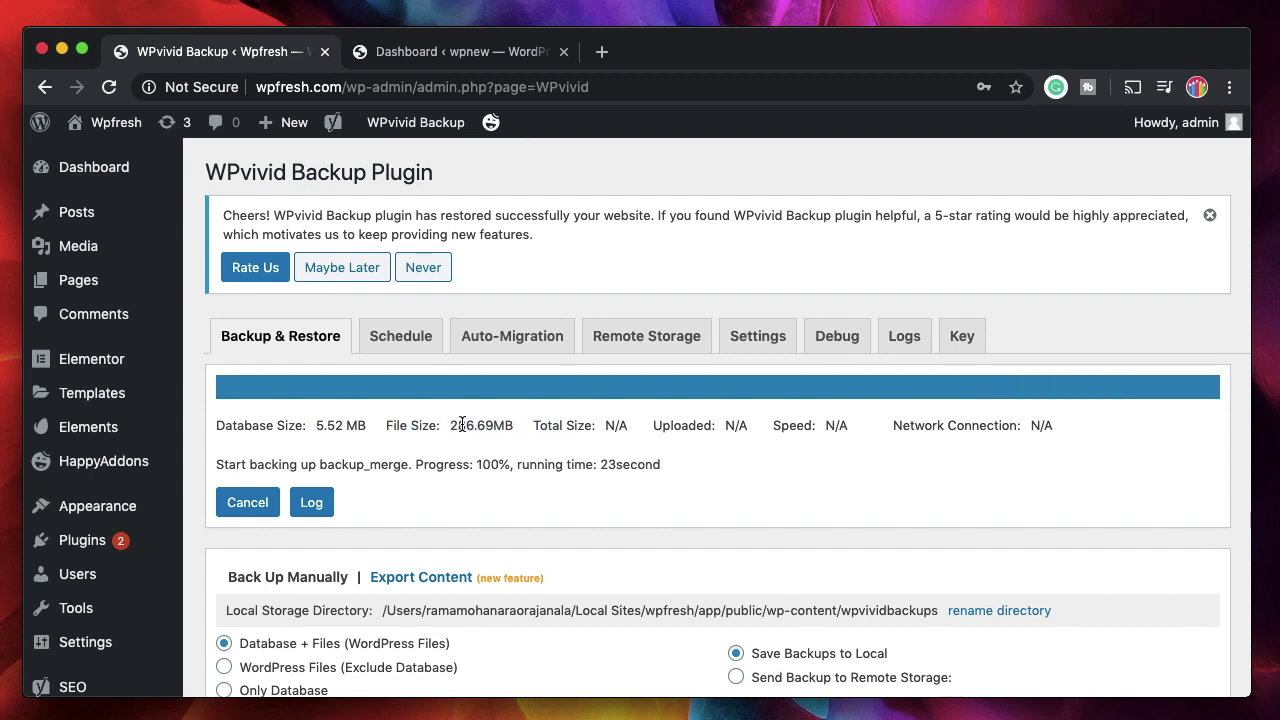
{"action": "triple_click", "coordinate": [462, 424]}
{"action": "scroll", "coordinate": [463, 487], "scroll_direction": "down", "scroll_amount": 2}
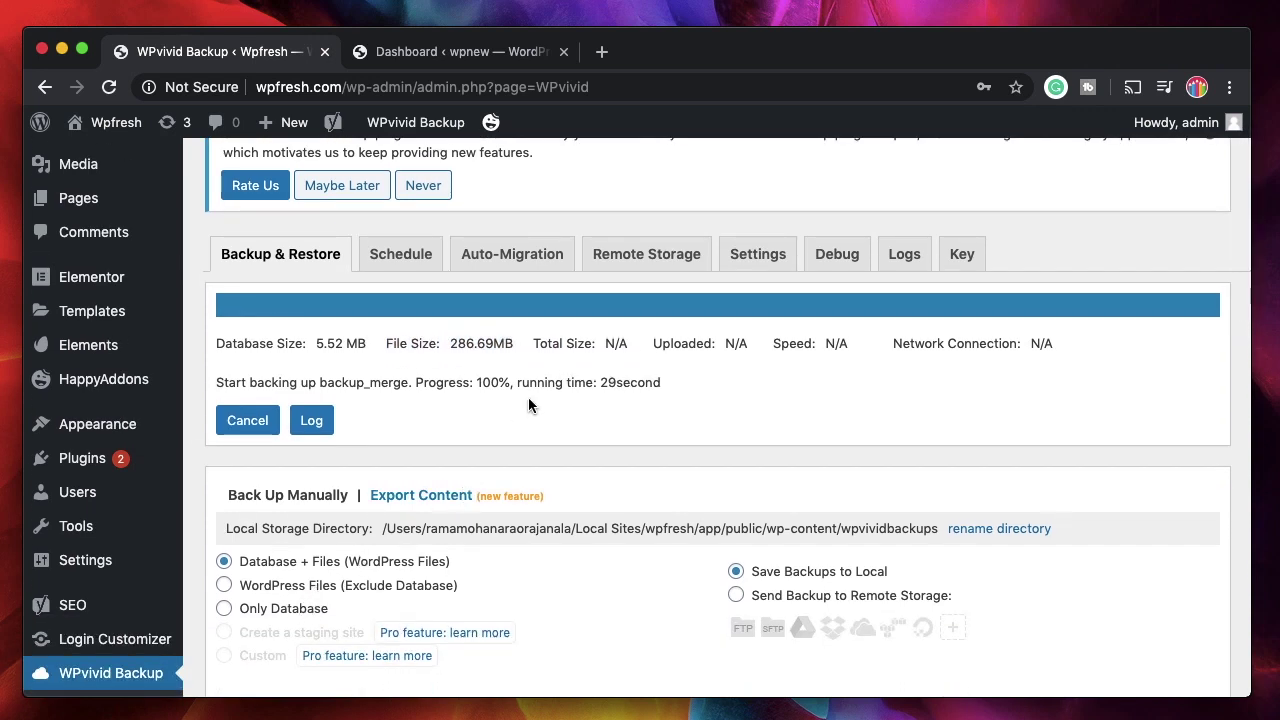
{"action": "scroll", "coordinate": [530, 403], "scroll_direction": "up", "scroll_amount": 2}
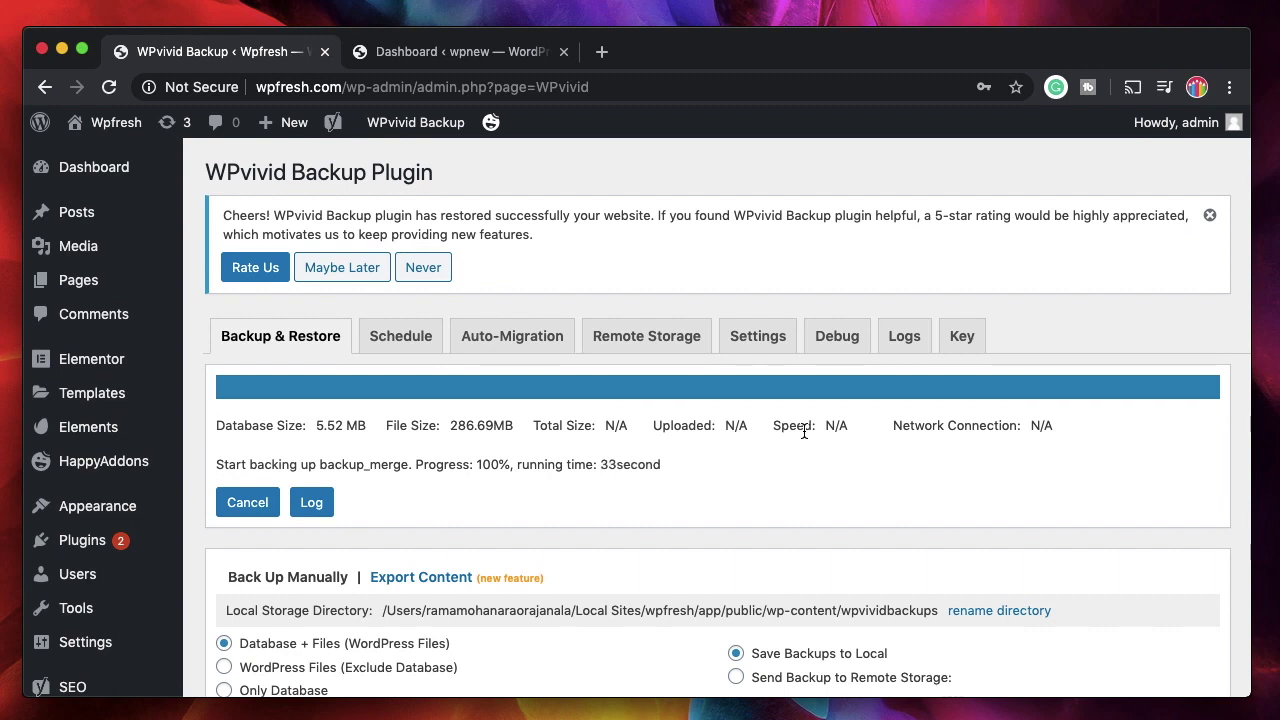
Dismiss the notice and download backup Part01 (156.22MB) and Part02 (51.6MB)
{"action": "left_click", "coordinate": [1210, 214]}
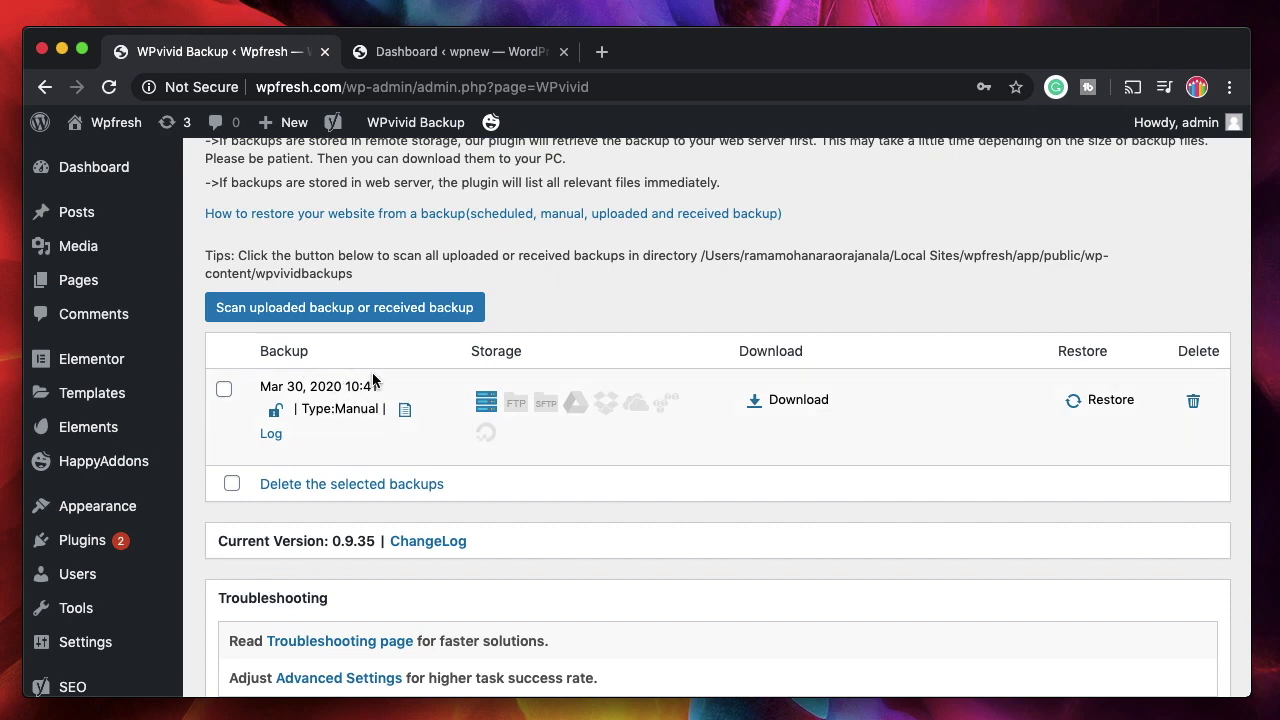
{"action": "left_click", "coordinate": [809, 399]}
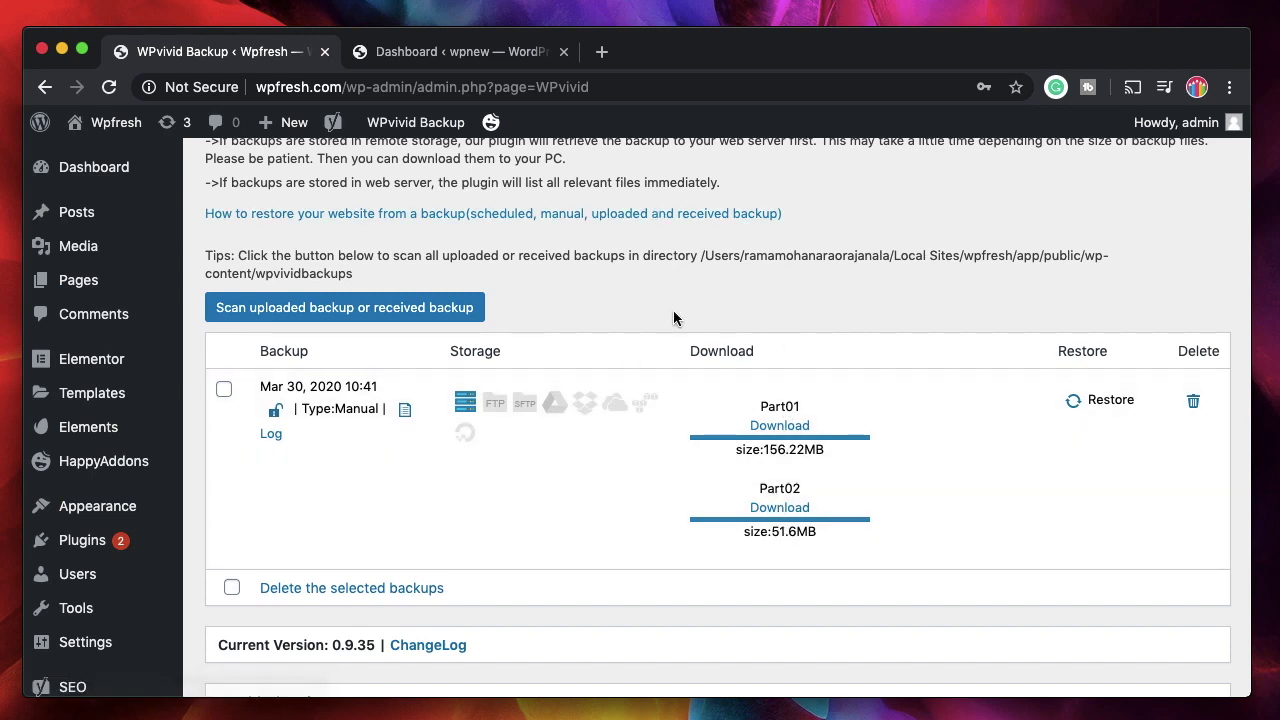
{"action": "left_click", "coordinate": [798, 429]}
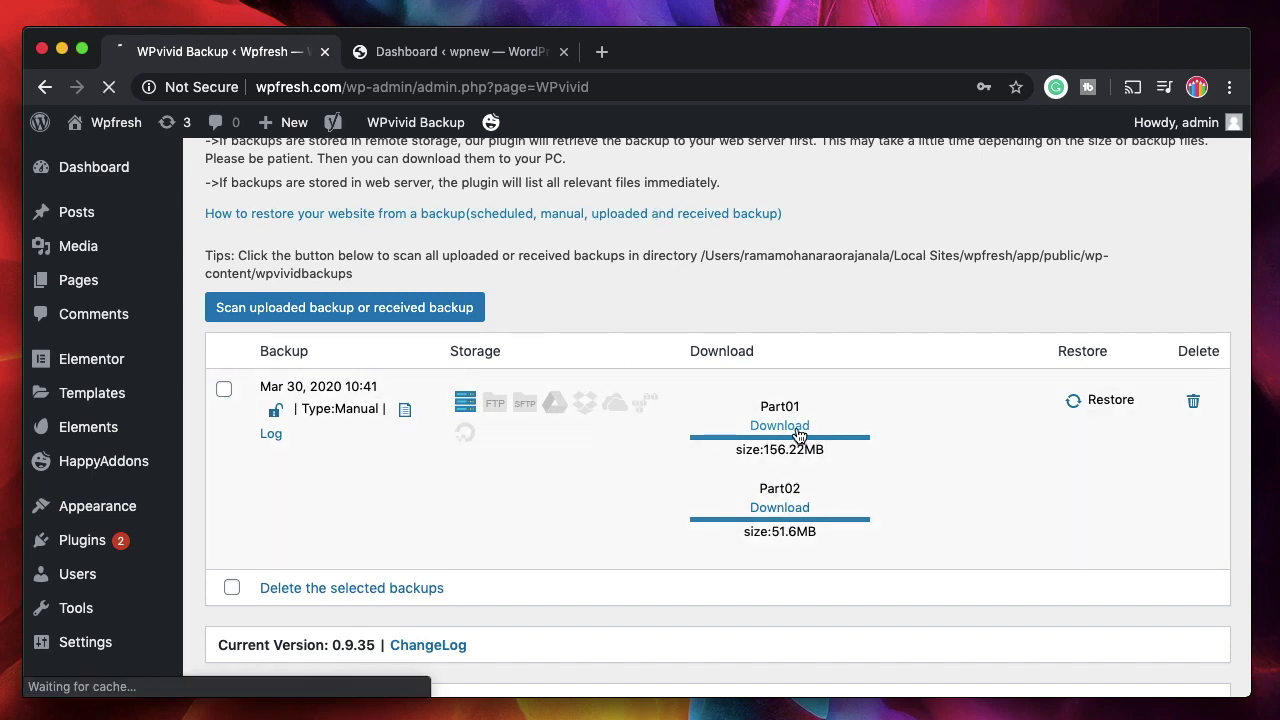
{"action": "left_click", "coordinate": [780, 508]}
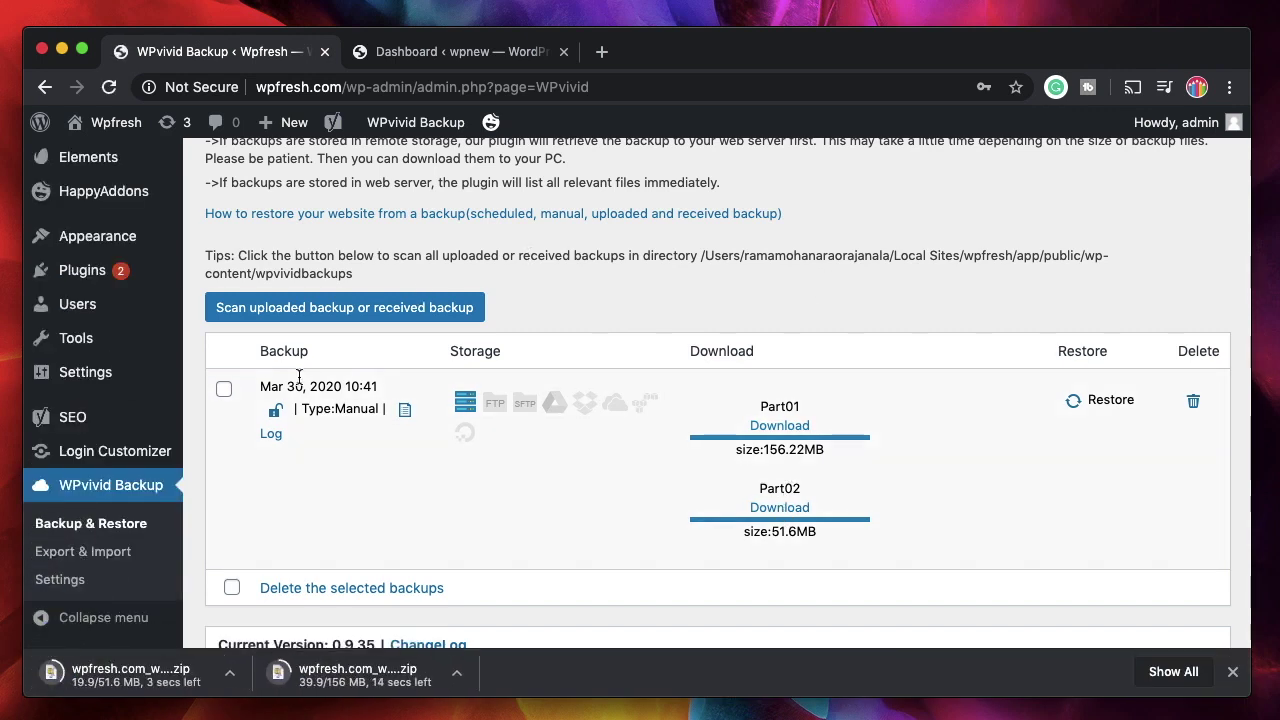
On wpnew.site, open WPvivid Backup and reveal its Upload area
{"action": "left_click", "coordinate": [436, 52]}
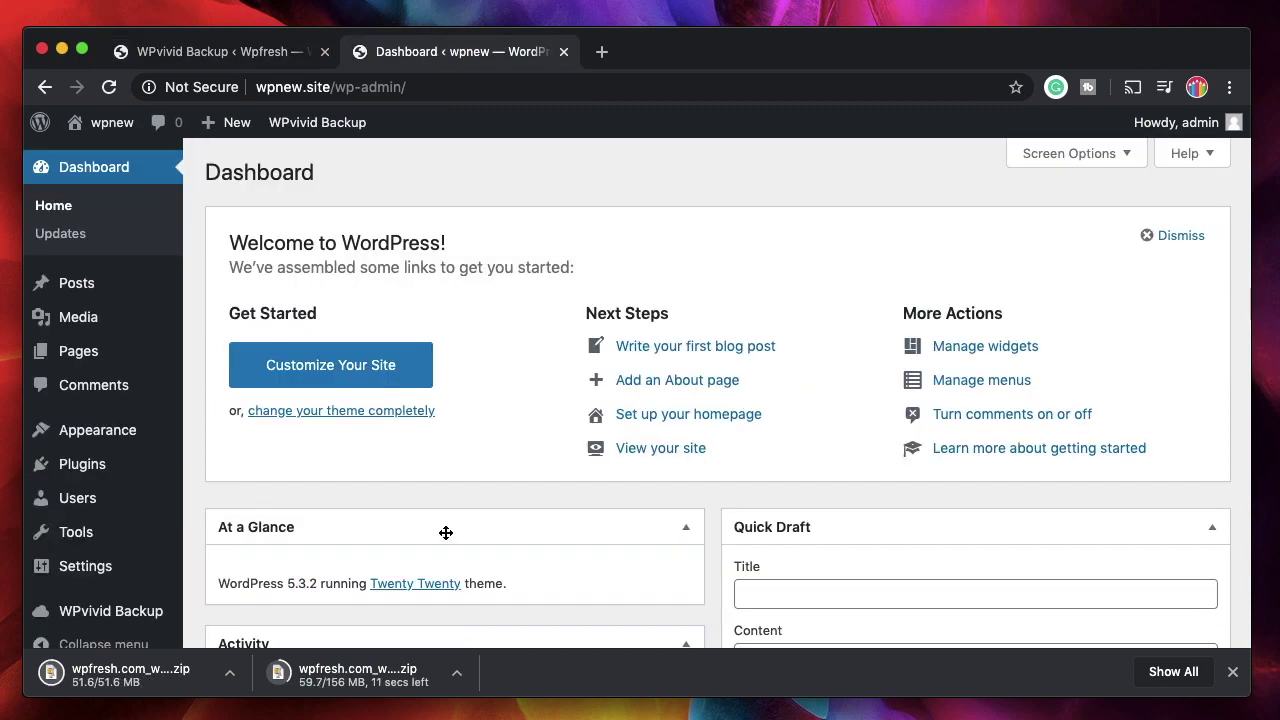
{"action": "scroll", "coordinate": [445, 531], "scroll_direction": "down", "scroll_amount": 10}
{"action": "mouse_move", "coordinate": [71, 586]}
{"action": "left_click", "coordinate": [145, 587]}
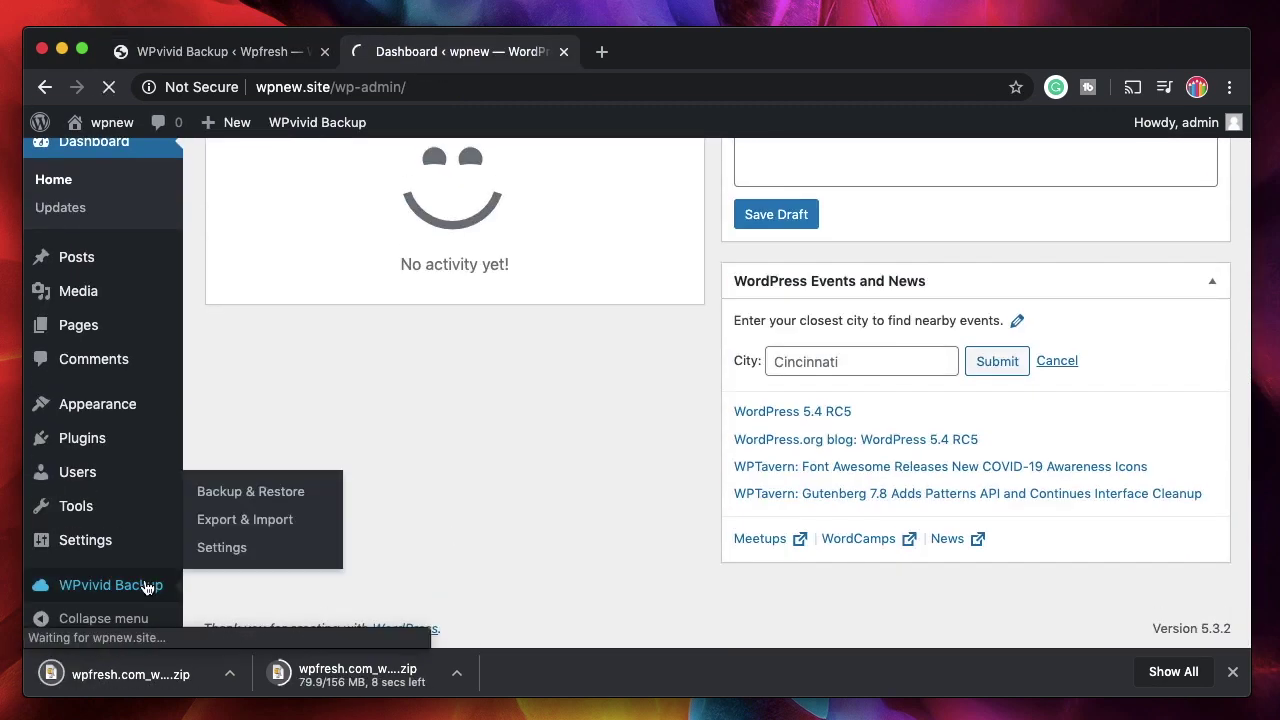
{"action": "scroll", "coordinate": [453, 415], "scroll_direction": "up", "scroll_amount": 3}
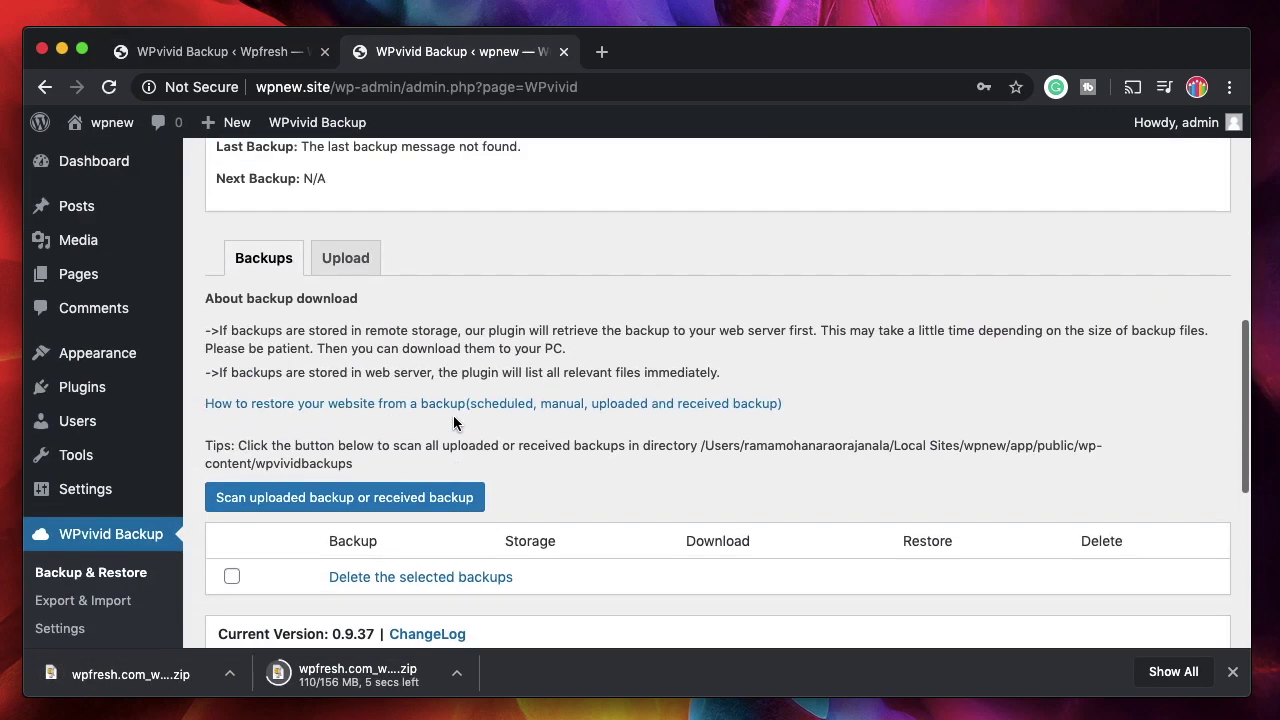
{"action": "left_click", "coordinate": [346, 260]}
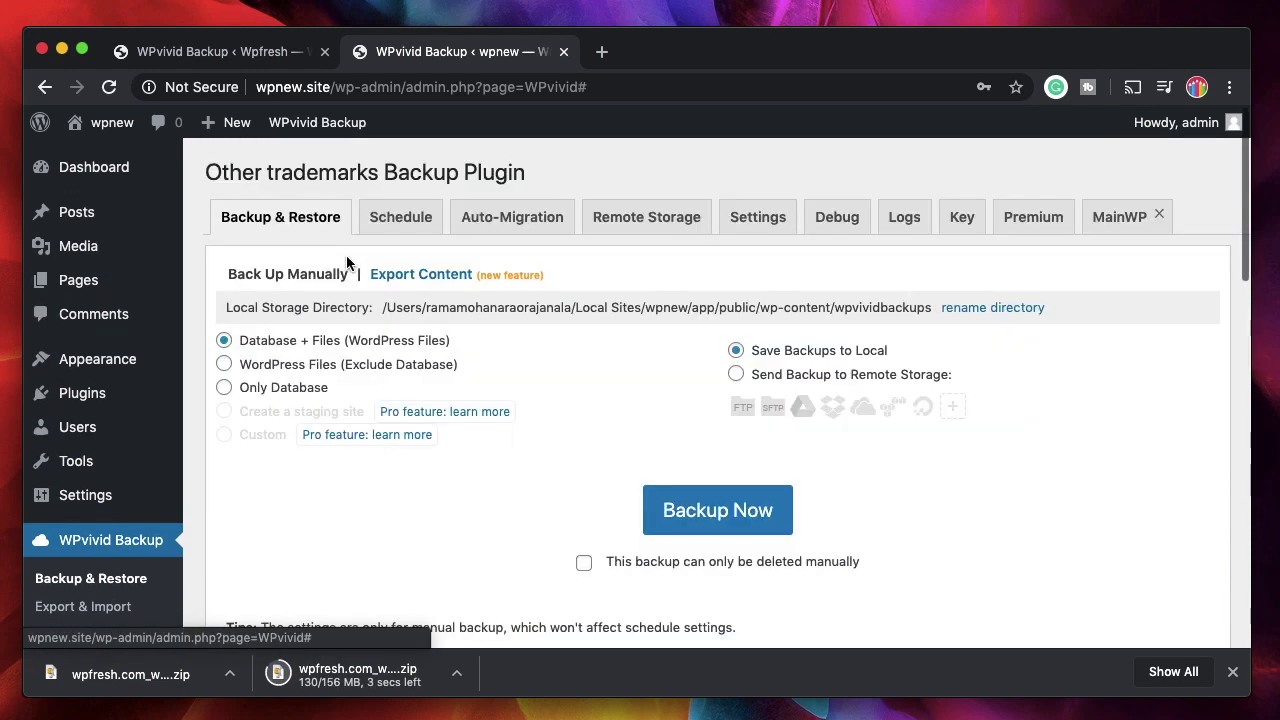
{"action": "scroll", "coordinate": [400, 514], "scroll_direction": "down", "scroll_amount": 6}
{"action": "scroll", "coordinate": [399, 515], "scroll_direction": "down", "scroll_amount": 3}
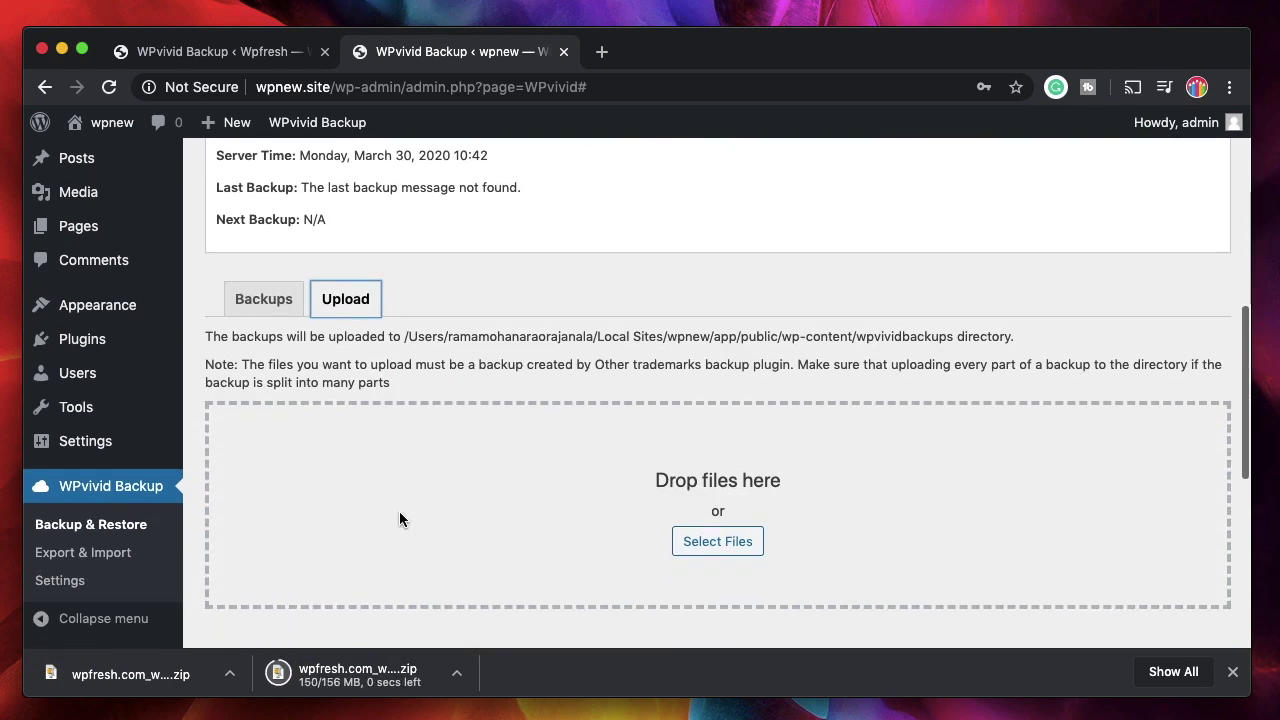
Select the part001 and part002 backup zips and upload them
{"action": "left_click", "coordinate": [718, 440]}
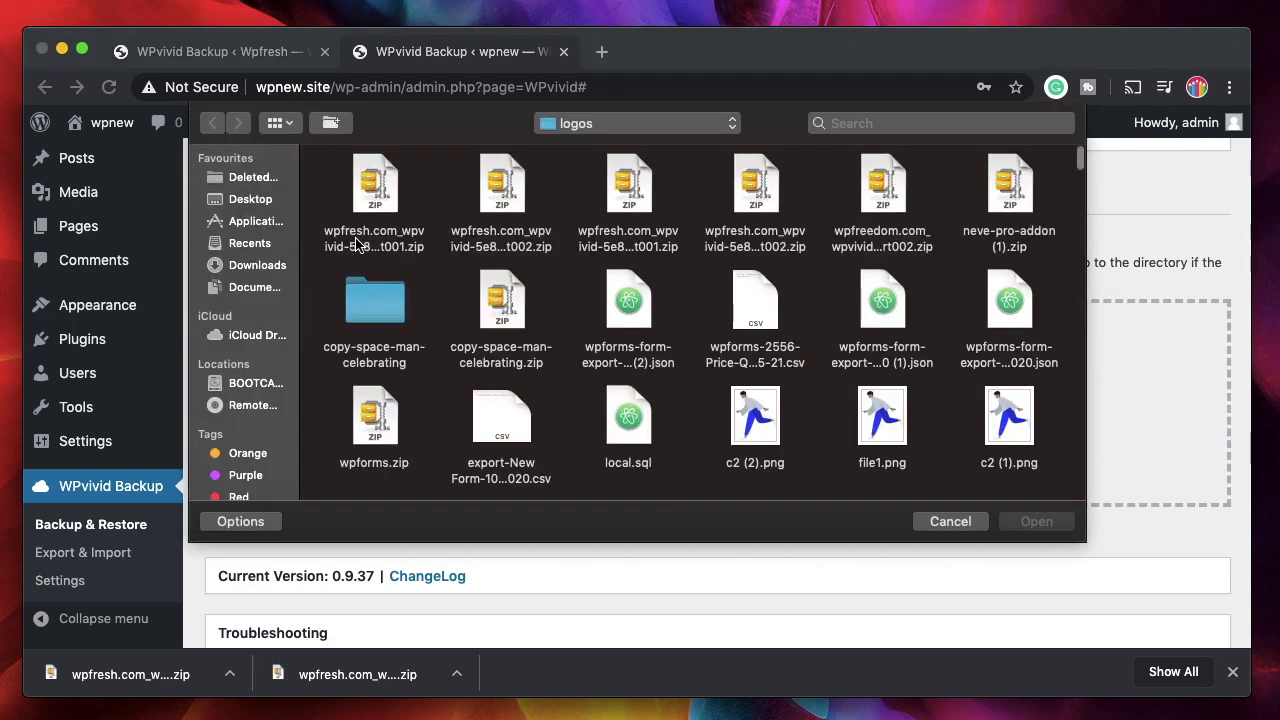
{"action": "left_click", "coordinate": [356, 243]}
{"action": "left_click", "coordinate": [519, 240], "text": "super"}
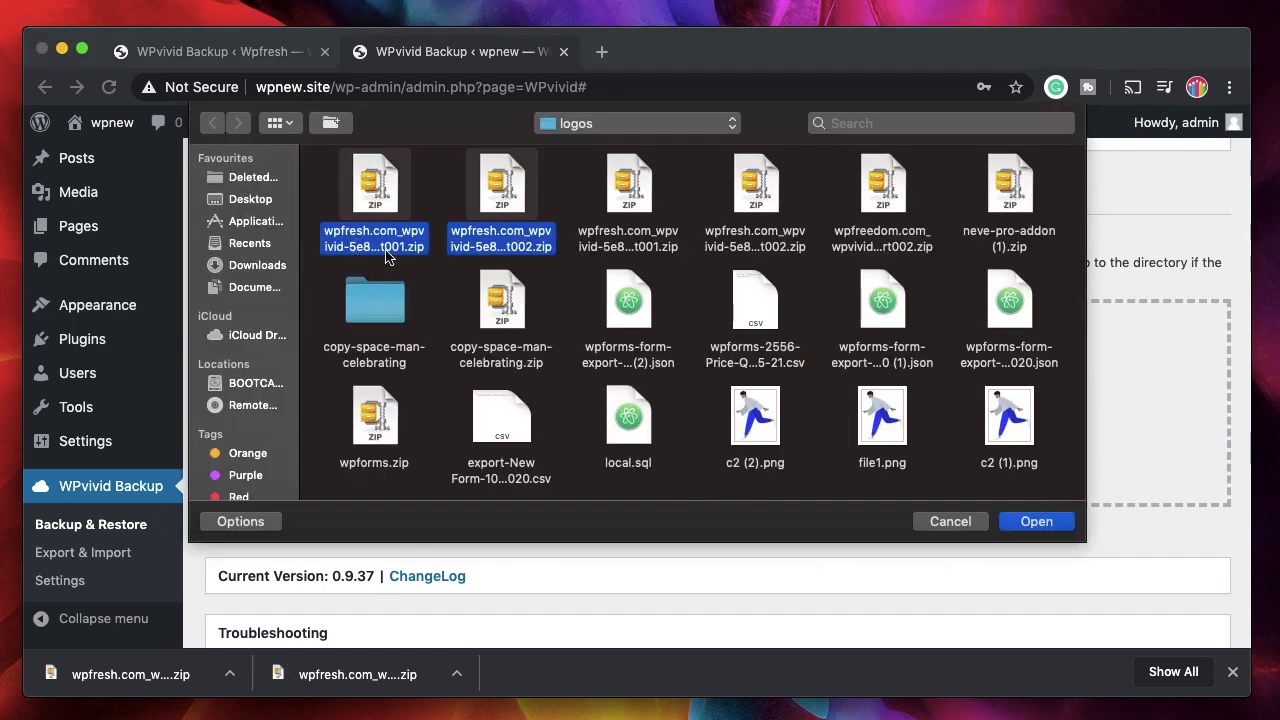
{"action": "left_click", "coordinate": [1030, 521]}
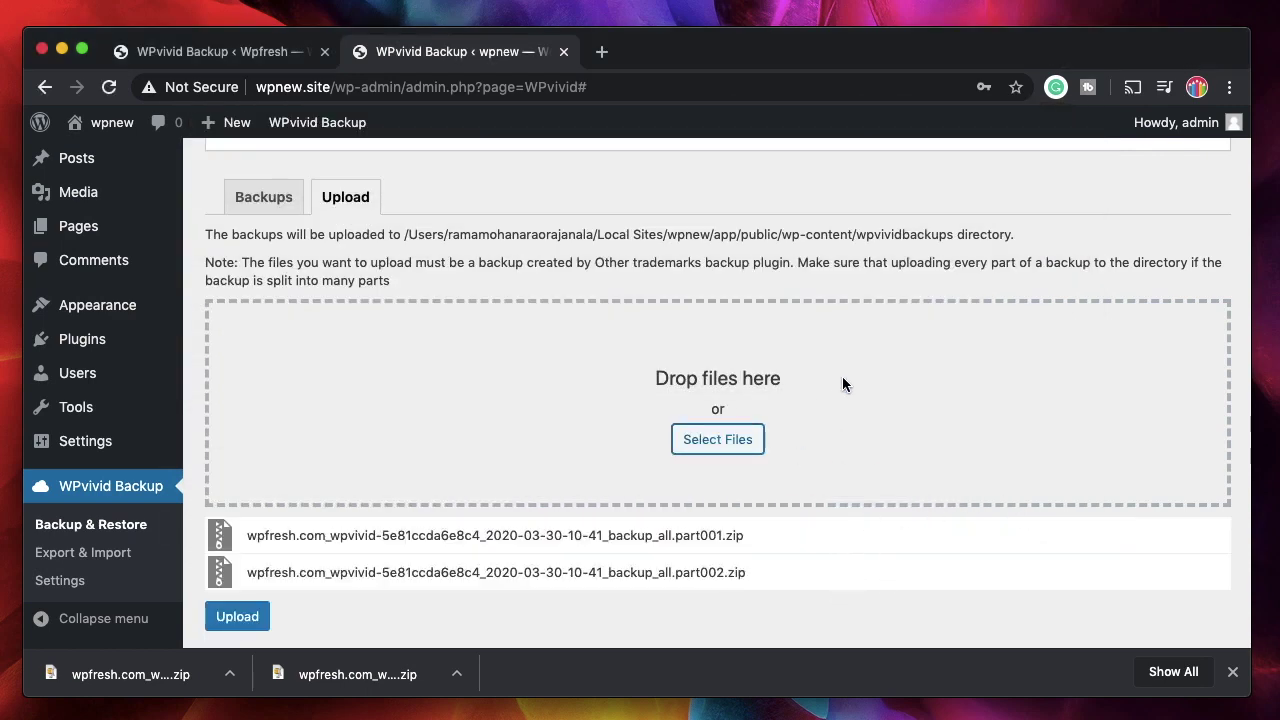
{"action": "scroll", "coordinate": [817, 378], "scroll_direction": "up", "scroll_amount": 3}
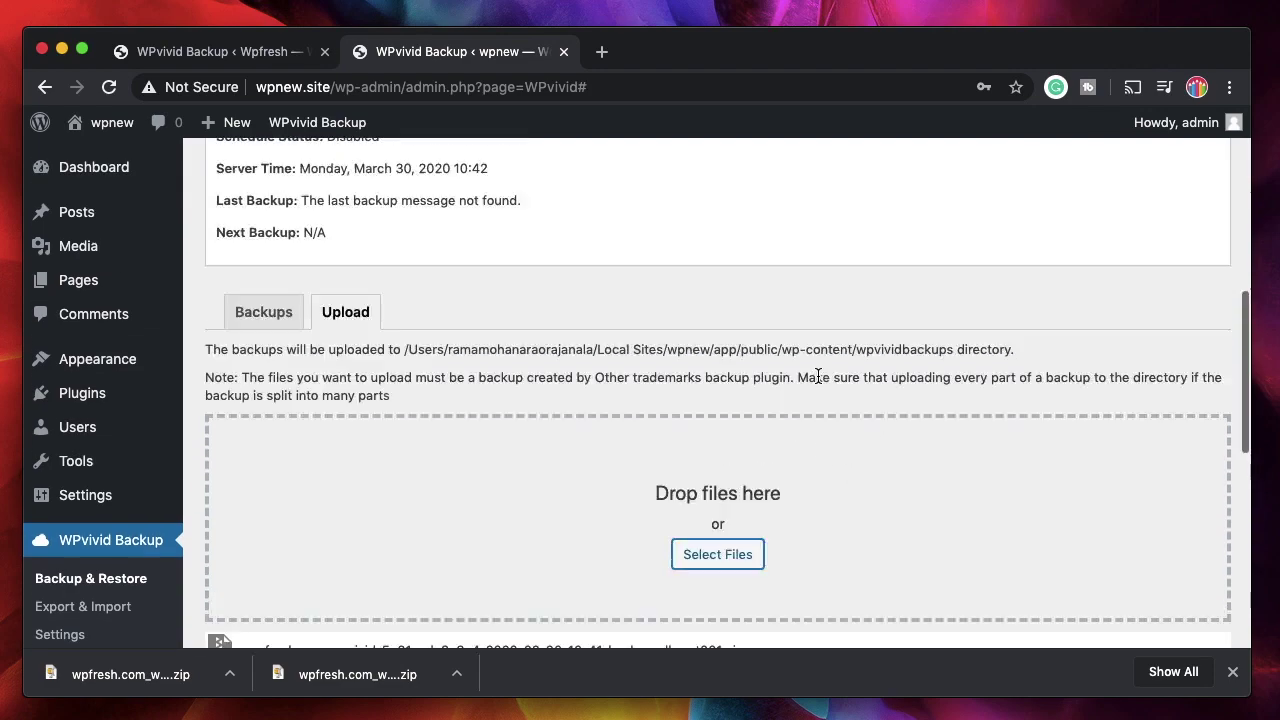
{"action": "scroll", "coordinate": [817, 374], "scroll_direction": "down", "scroll_amount": 5}
{"action": "left_click", "coordinate": [249, 545]}
Confirm both parts reach 100% and acknowledge the upload-completed message
{"action": "scroll", "coordinate": [548, 313], "scroll_direction": "up", "scroll_amount": 4}
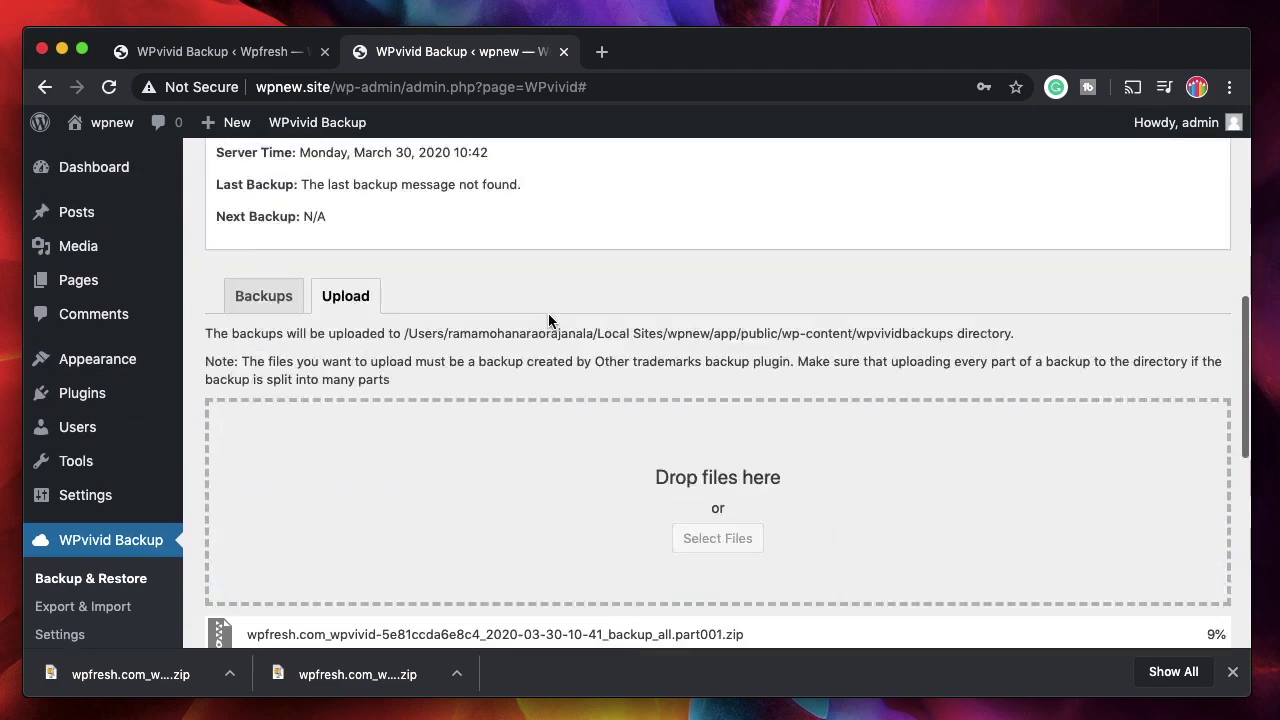
{"action": "scroll", "coordinate": [550, 314], "scroll_direction": "down", "scroll_amount": 8}
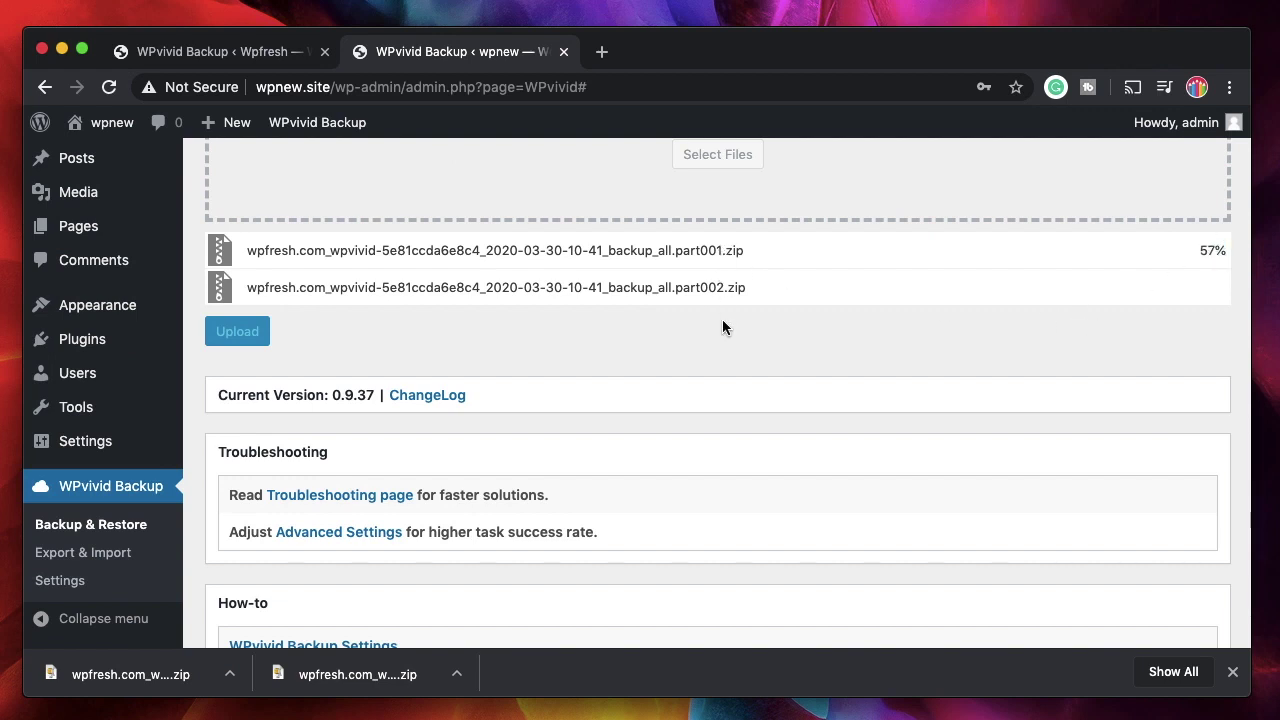
{"action": "scroll", "coordinate": [722, 320], "scroll_direction": "up", "scroll_amount": 3}
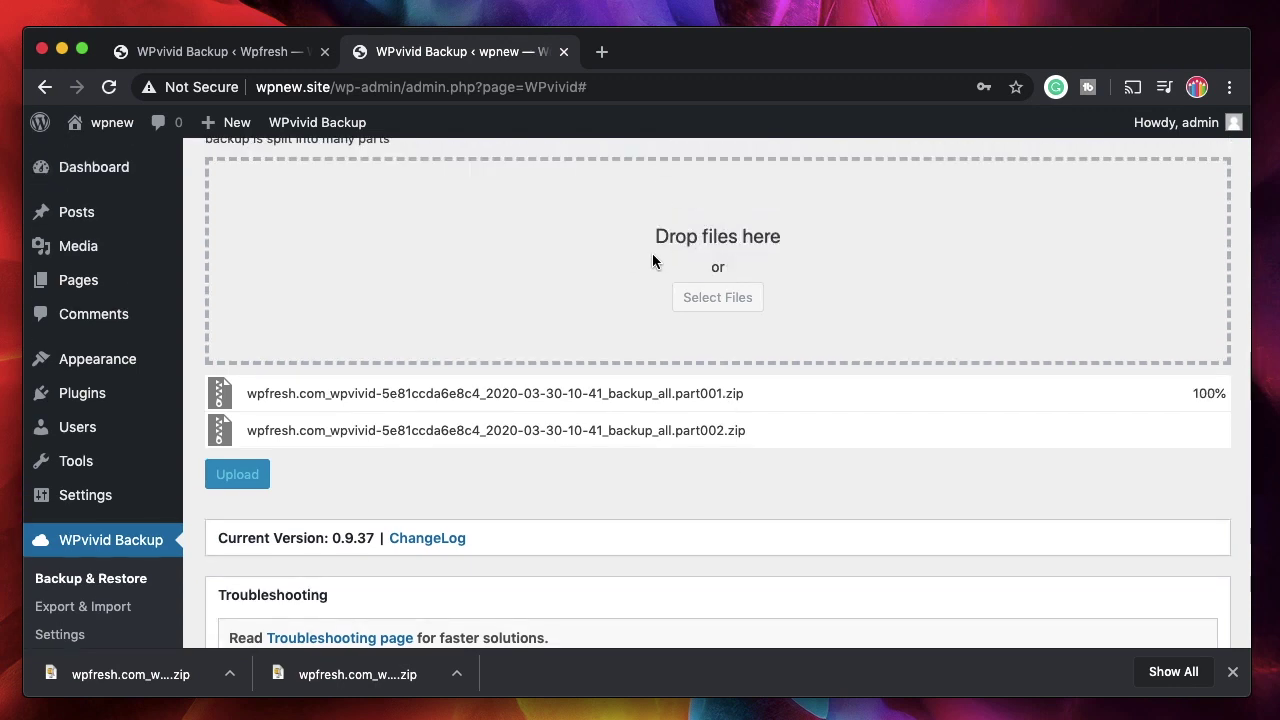
{"action": "scroll", "coordinate": [652, 260], "scroll_direction": "up", "scroll_amount": 2}
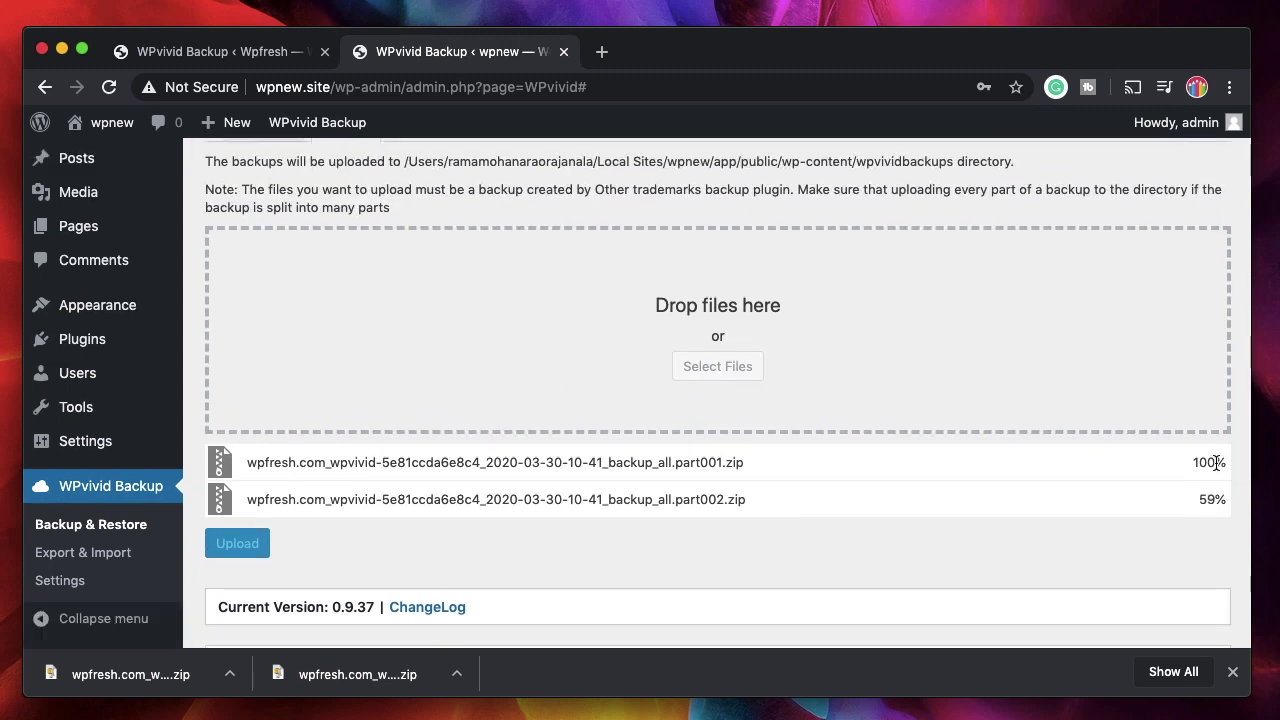
{"action": "double_click", "coordinate": [1216, 462]}
{"action": "left_click", "coordinate": [1212, 498]}
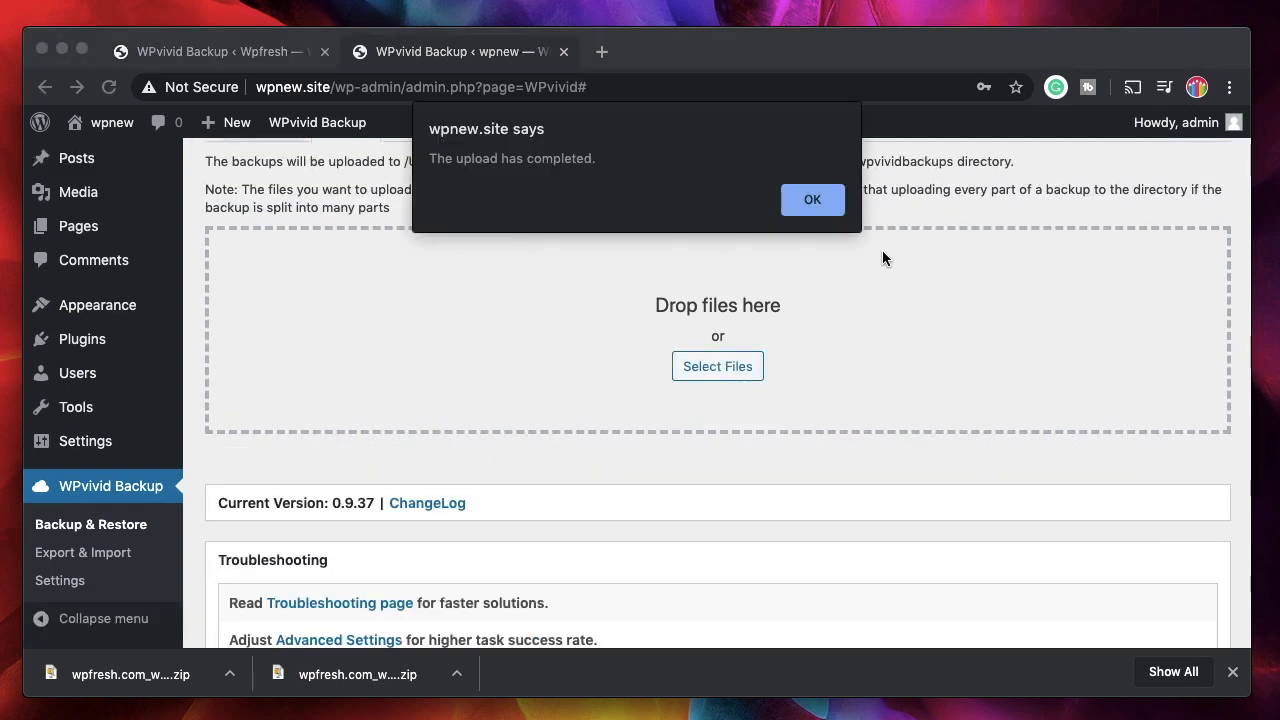
{"action": "left_click", "coordinate": [808, 199]}
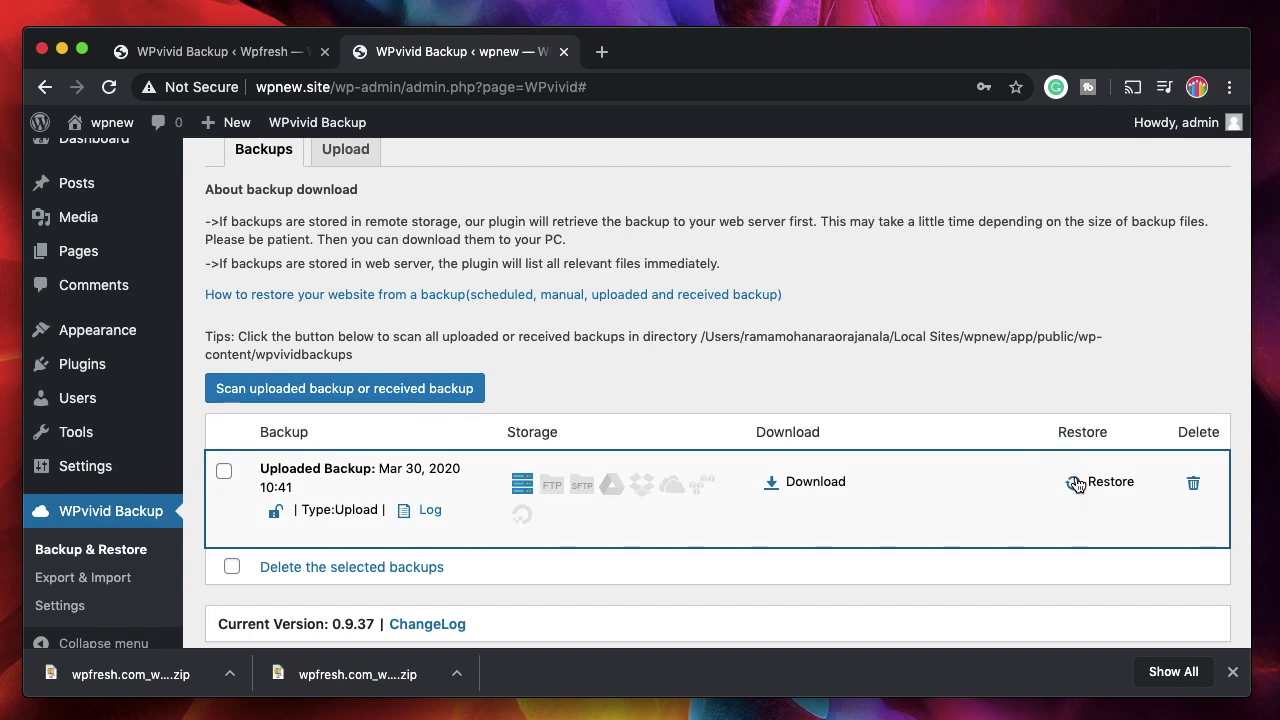
Open wpnew.site's restore page for the uploaded Mar 30, 2020 10:41 backup
{"action": "left_click", "coordinate": [1075, 483]}
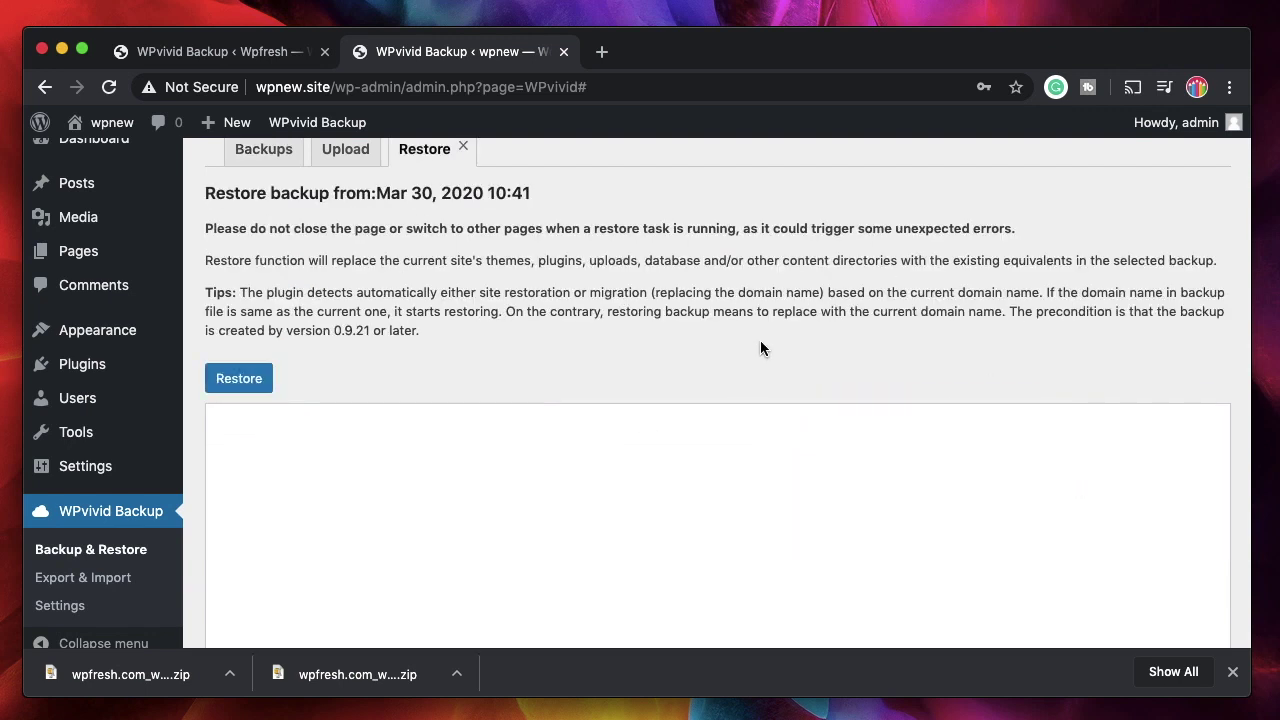
{"action": "left_click", "coordinate": [223, 58]}
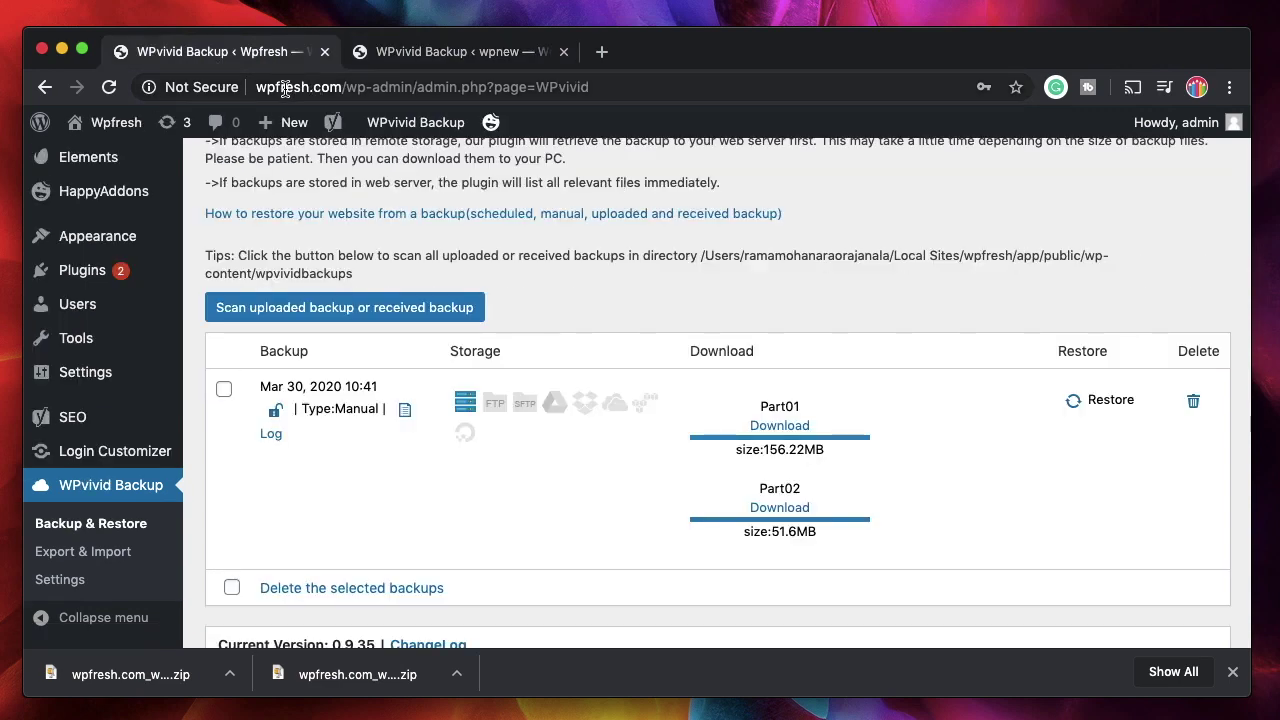
{"action": "left_click", "coordinate": [418, 51]}
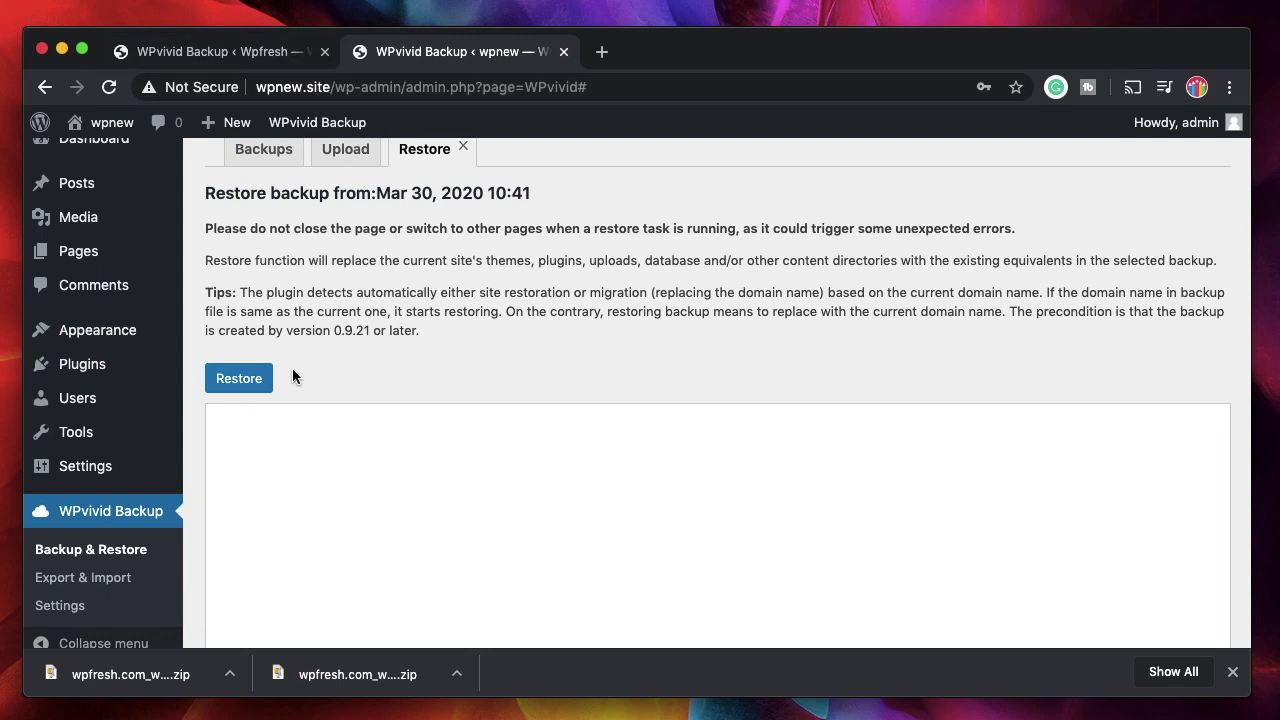
Restore the backup onto wpnew.site, confirm it, and dismiss the 'Restore completed successfully' alert
{"action": "left_click", "coordinate": [236, 379]}
{"action": "left_click", "coordinate": [808, 199]}
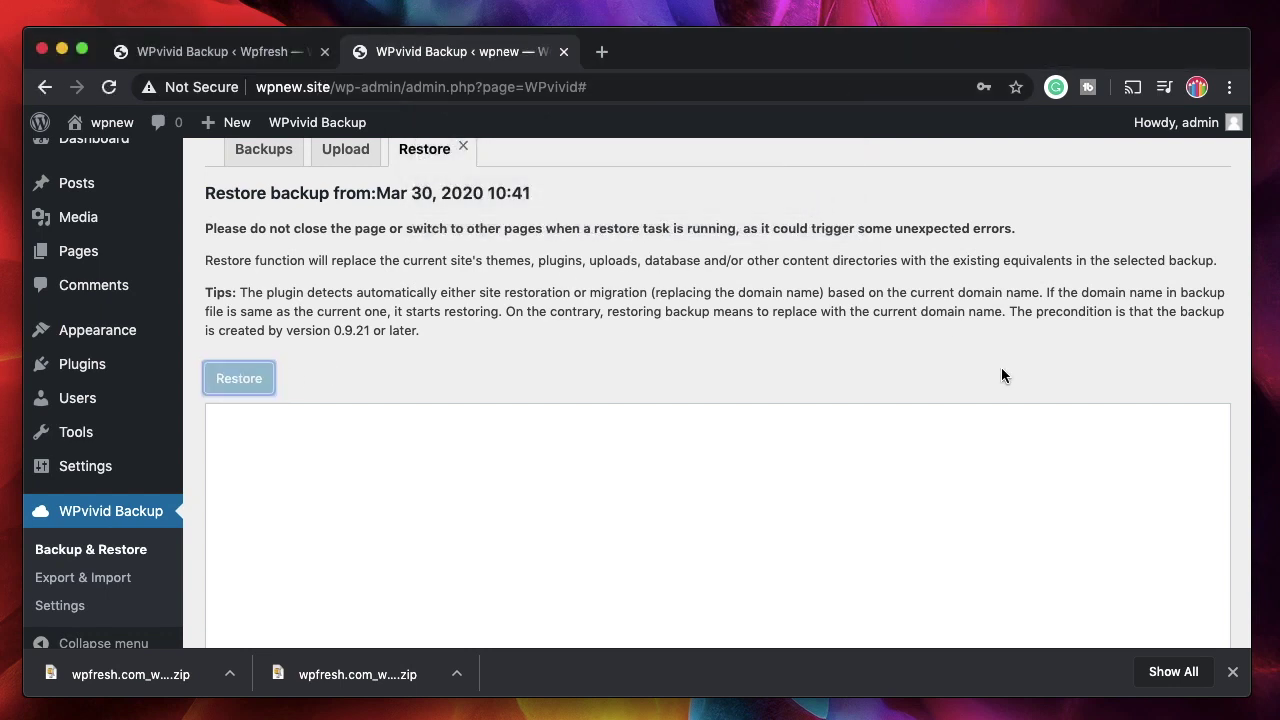
{"action": "scroll", "coordinate": [900, 400], "scroll_direction": "down", "scroll_amount": 1}
{"action": "scroll", "coordinate": [796, 440], "scroll_direction": "up", "scroll_amount": 3}
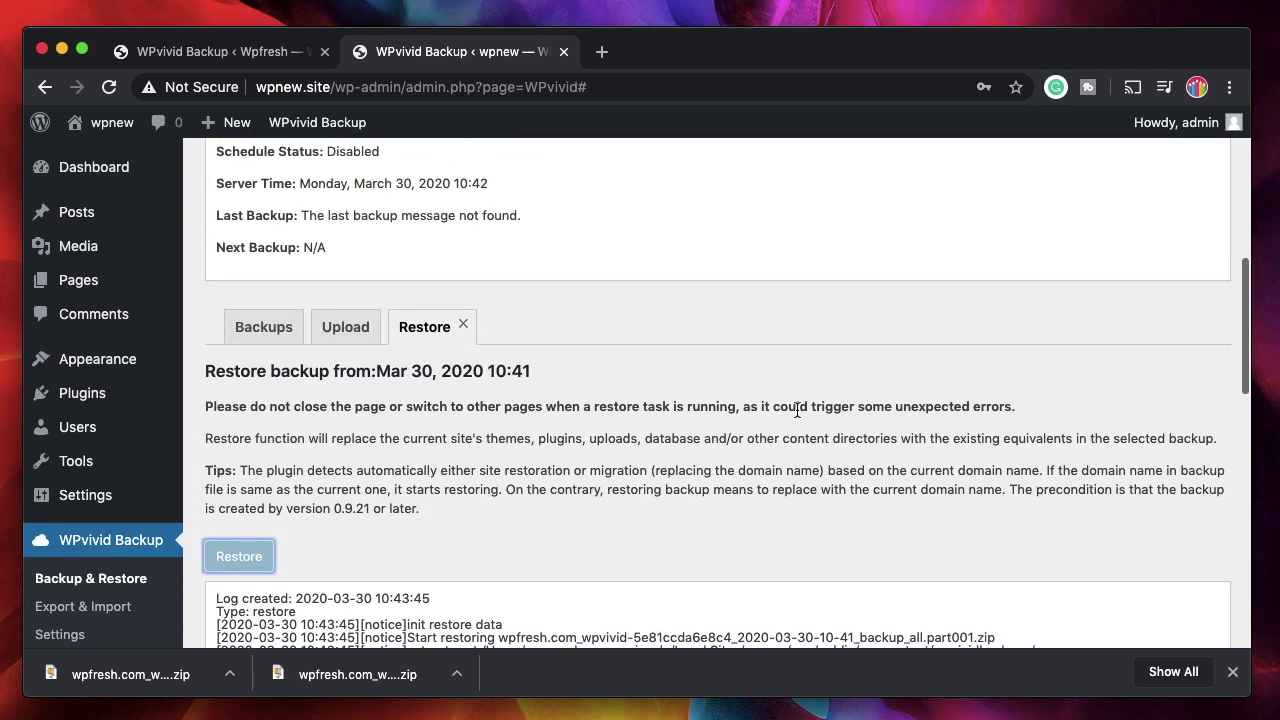
{"action": "scroll", "coordinate": [760, 380], "scroll_direction": "down", "scroll_amount": 2}
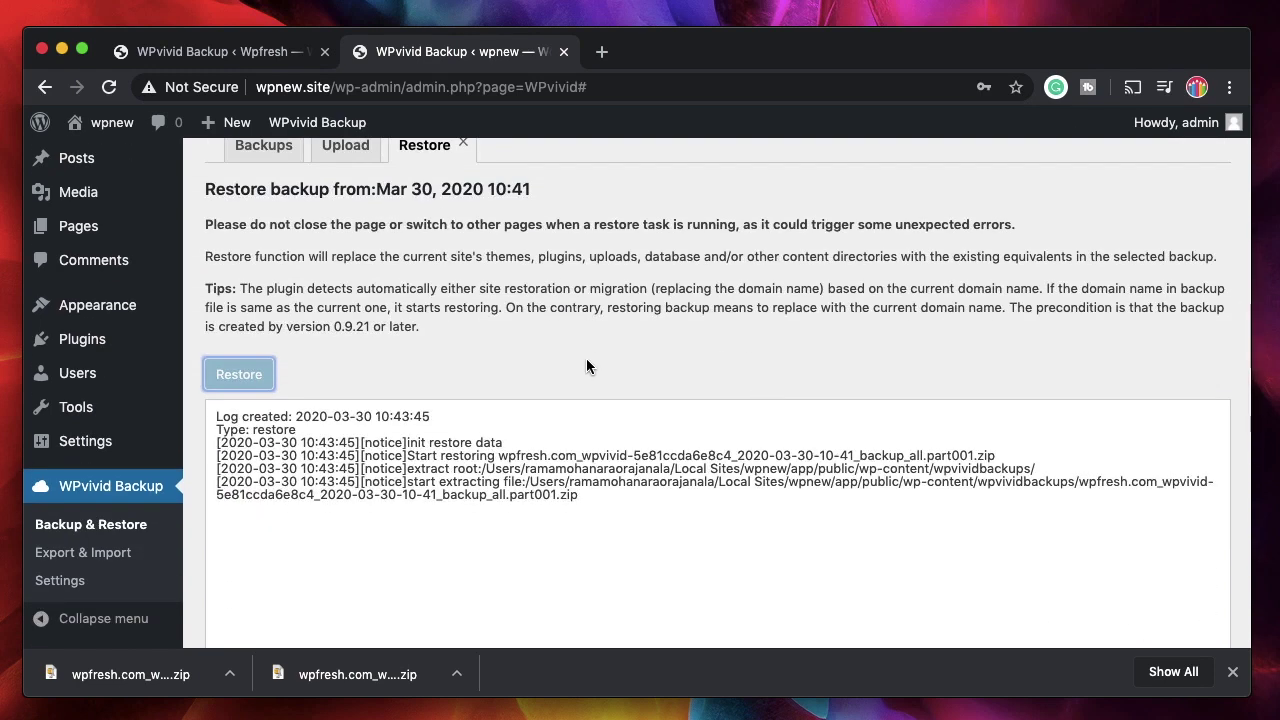
{"action": "left_click", "coordinate": [252, 42]}
{"action": "left_click", "coordinate": [453, 55]}
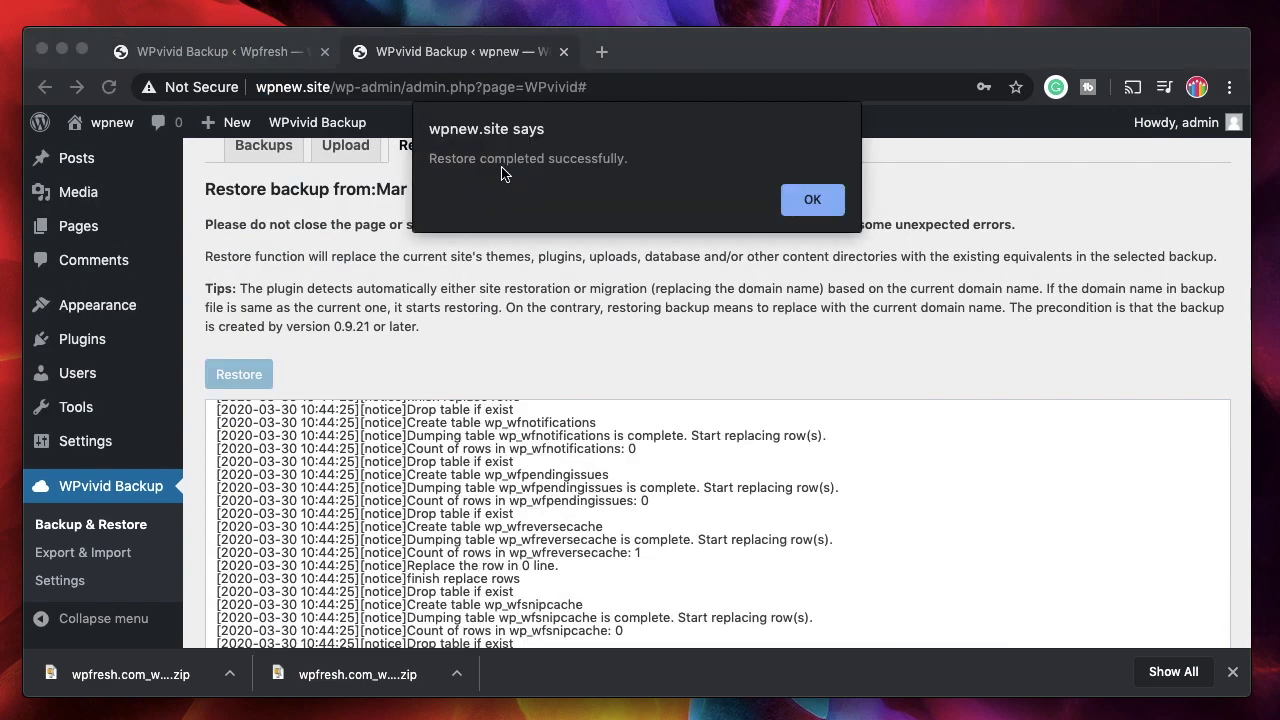
{"action": "left_click", "coordinate": [803, 199]}
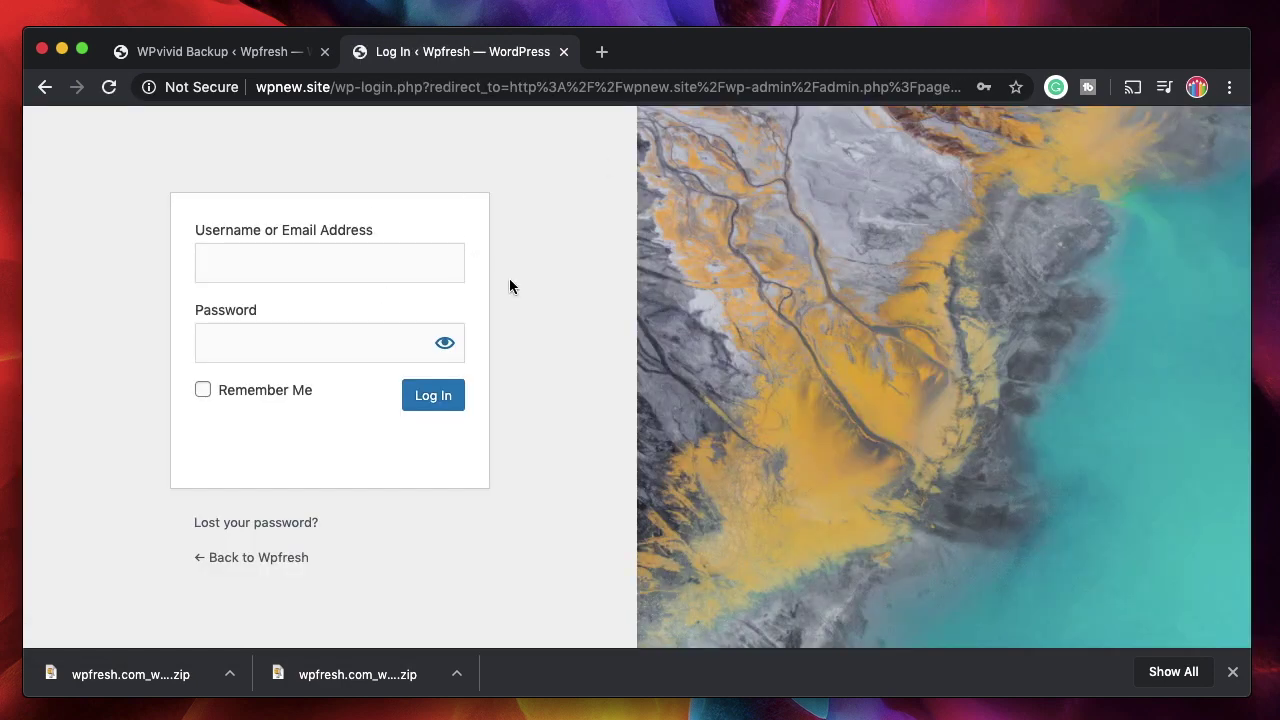
Log in to the restored wpnew.site with Chrome's saved administrator credentials
{"action": "left_click", "coordinate": [157, 53]}
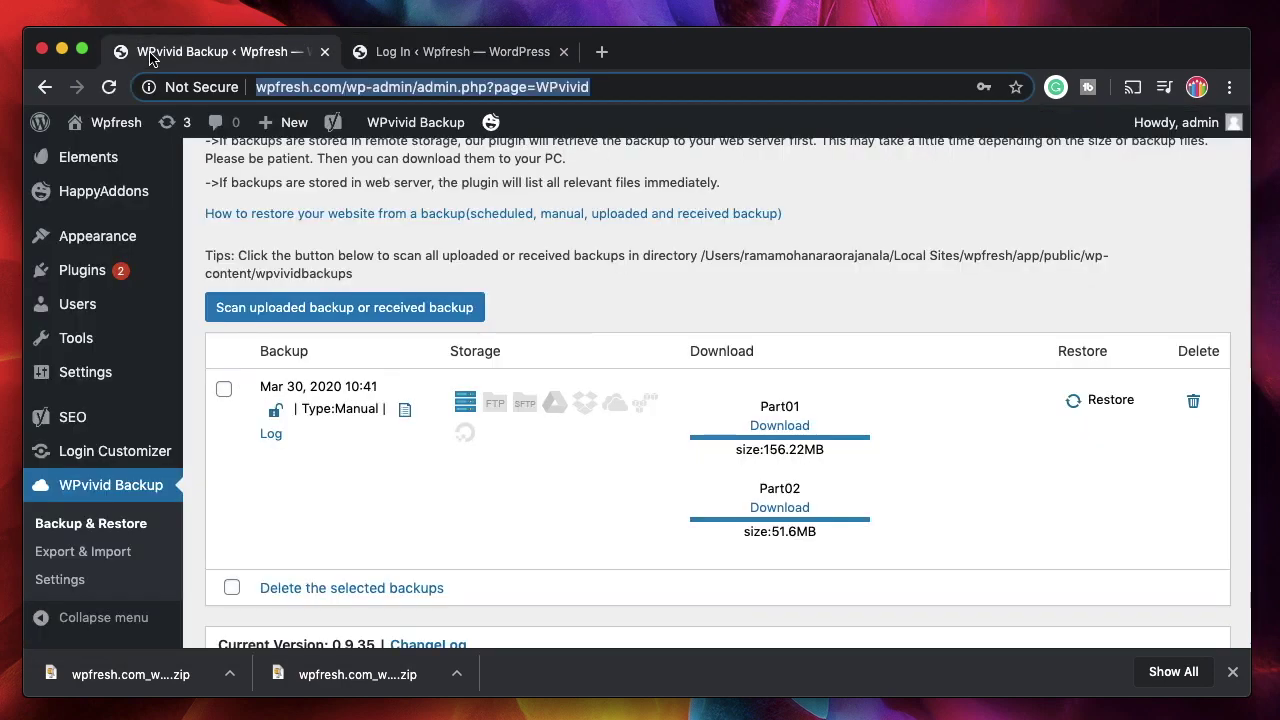
{"action": "left_click", "coordinate": [458, 52]}
{"action": "left_click", "coordinate": [309, 243]}
{"action": "left_click", "coordinate": [298, 320]}
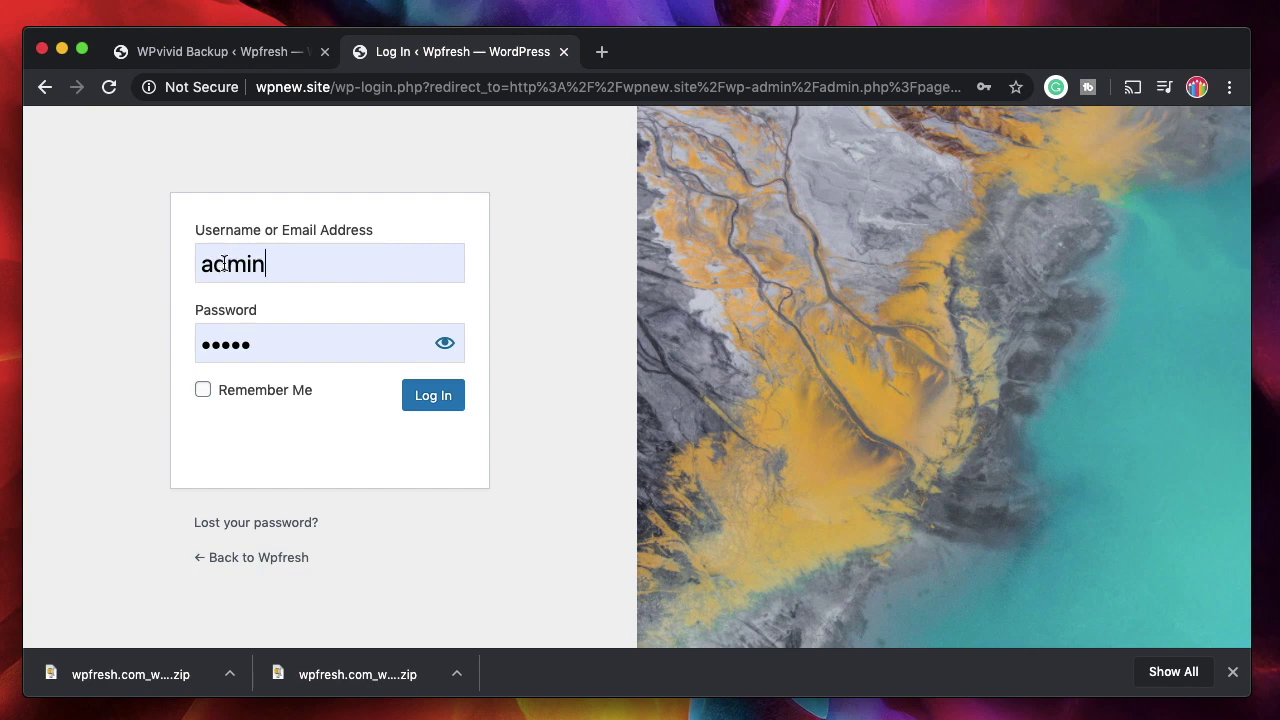
{"action": "double_click", "coordinate": [224, 263]}
{"action": "left_click", "coordinate": [367, 255]}
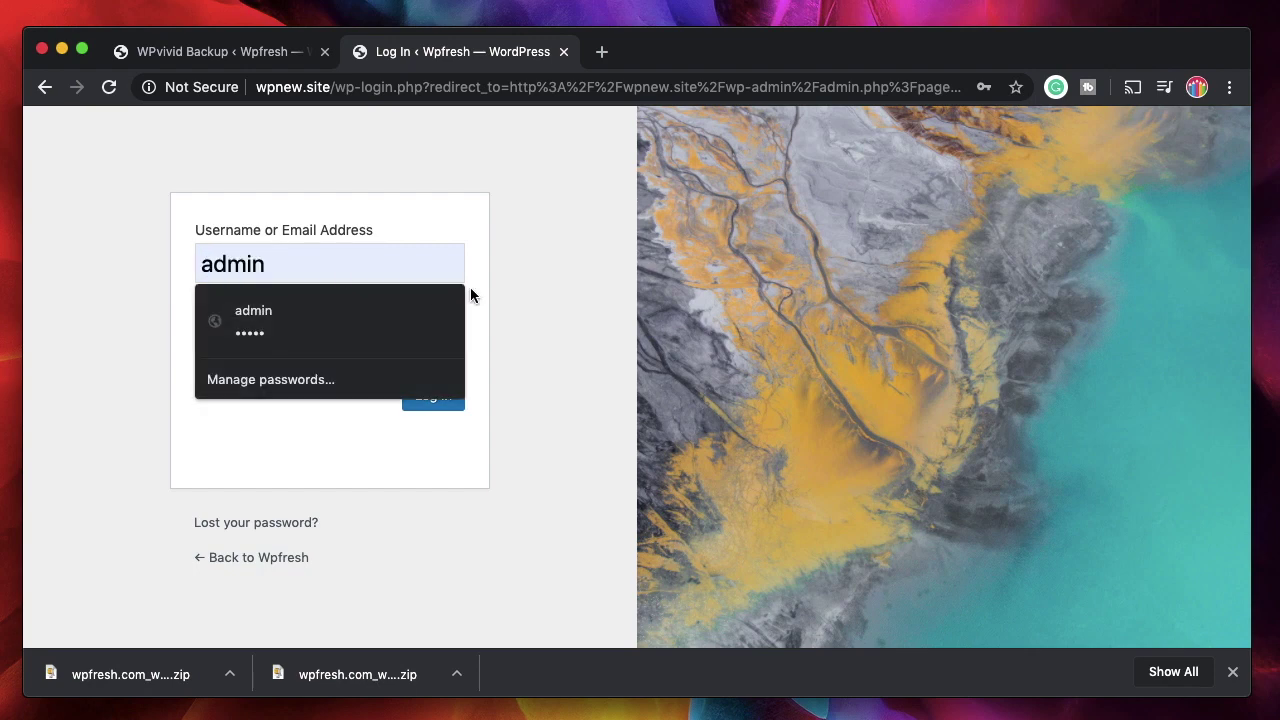
{"action": "left_click", "coordinate": [571, 251]}
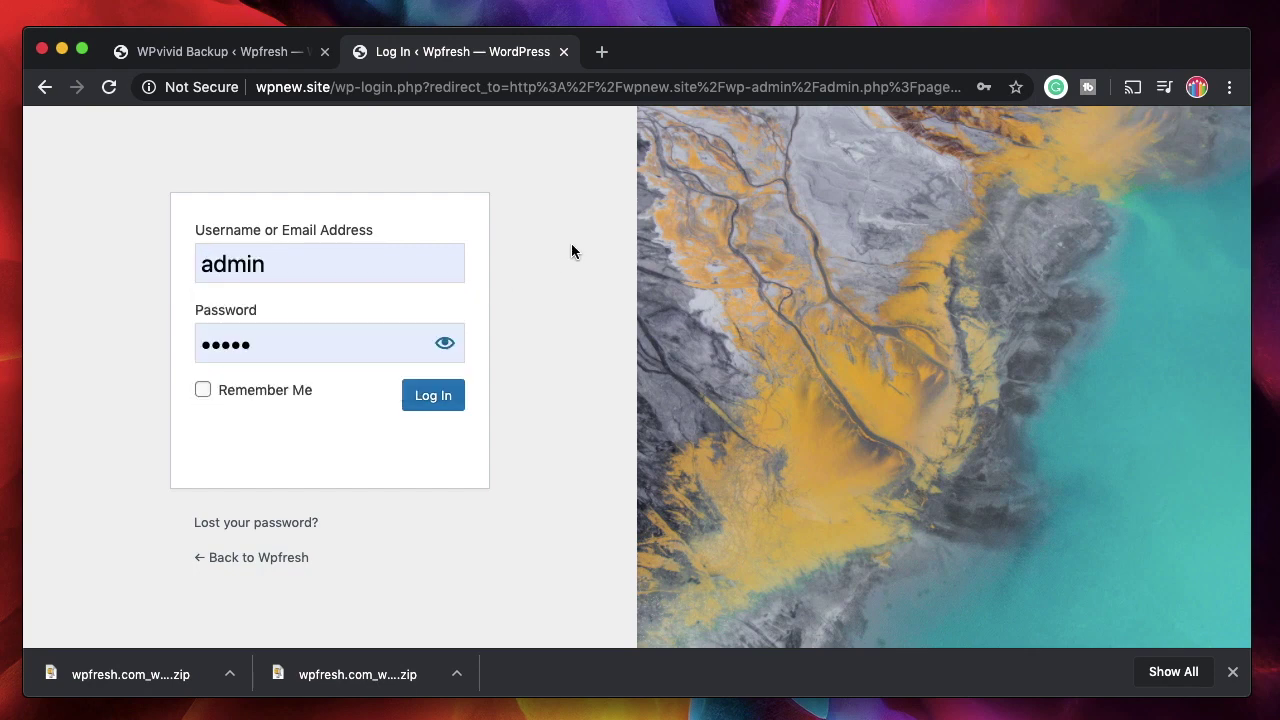
{"action": "left_click", "coordinate": [440, 399]}
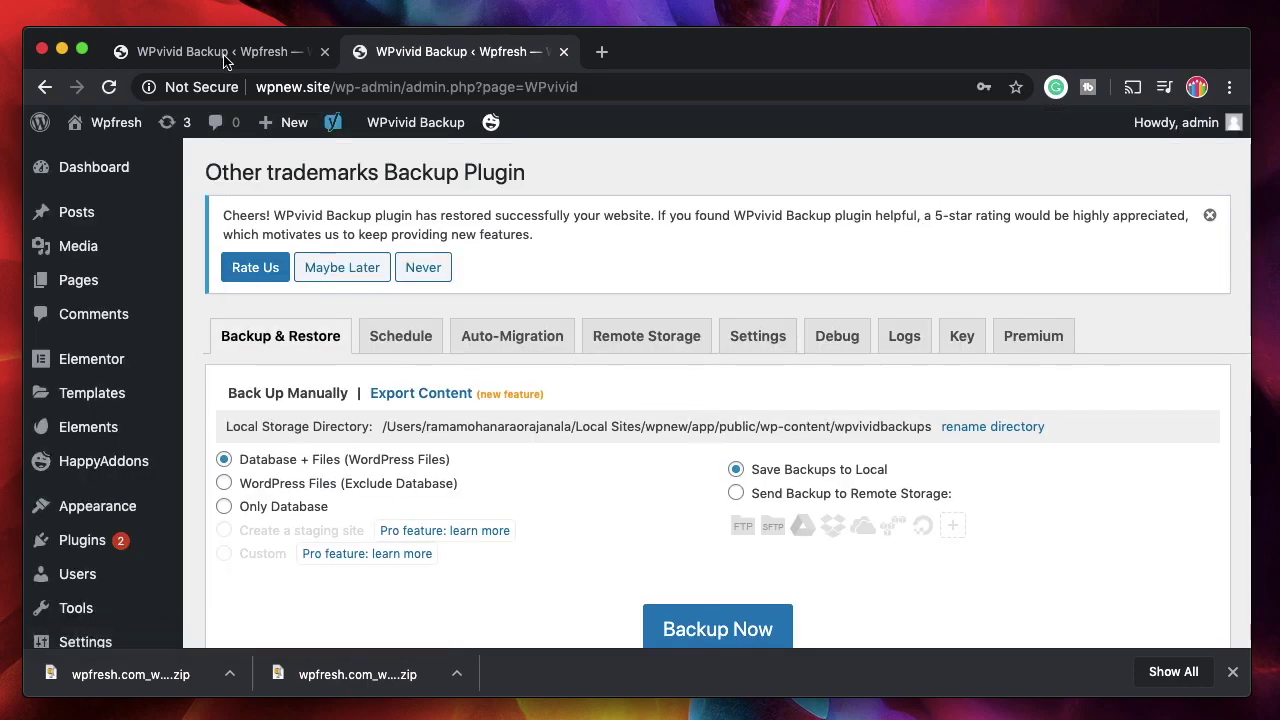
Dismiss the rating notice and check wpnew.site's five restored pages under All Pages
{"action": "scroll", "coordinate": [955, 300], "scroll_direction": "down", "scroll_amount": 2}
{"action": "scroll", "coordinate": [1167, 270], "scroll_direction": "up", "scroll_amount": 2}
{"action": "left_click", "coordinate": [1210, 224]}
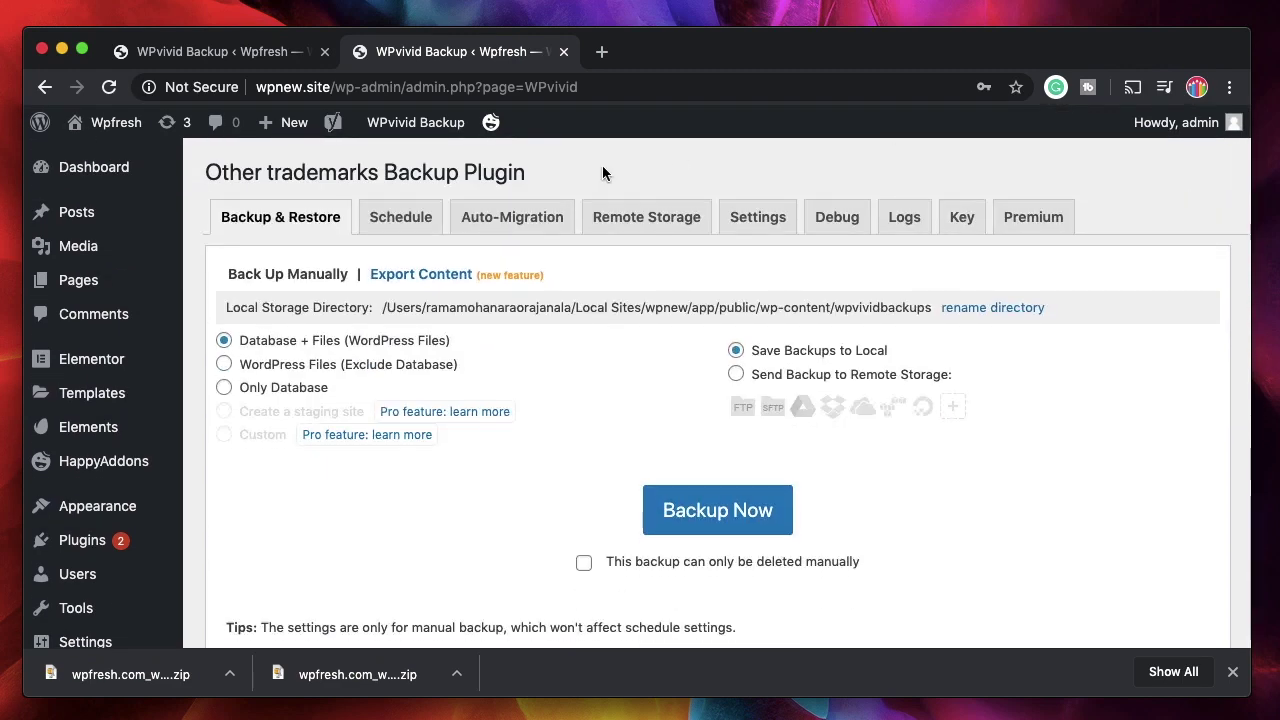
{"action": "mouse_move", "coordinate": [140, 288]}
{"action": "left_click", "coordinate": [240, 285]}
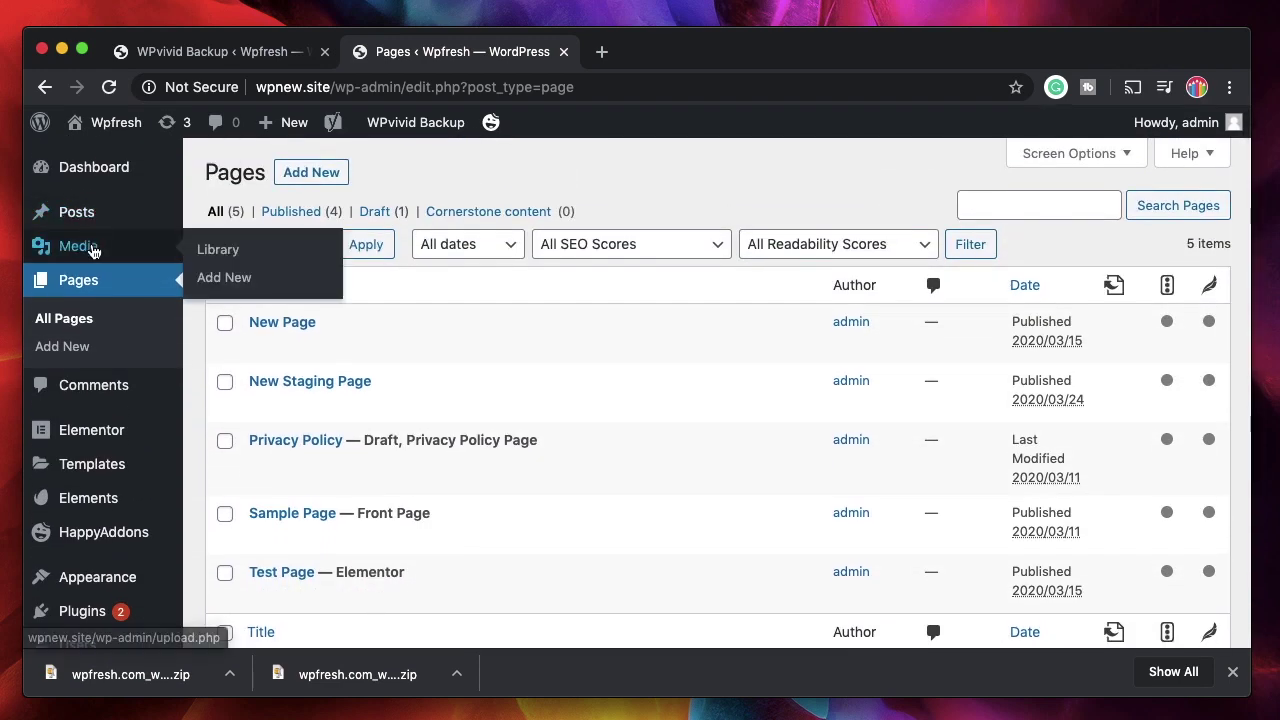
Review wpnew.site's Media Library to confirm Wpfresh's images were restored
{"action": "left_click", "coordinate": [90, 248]}
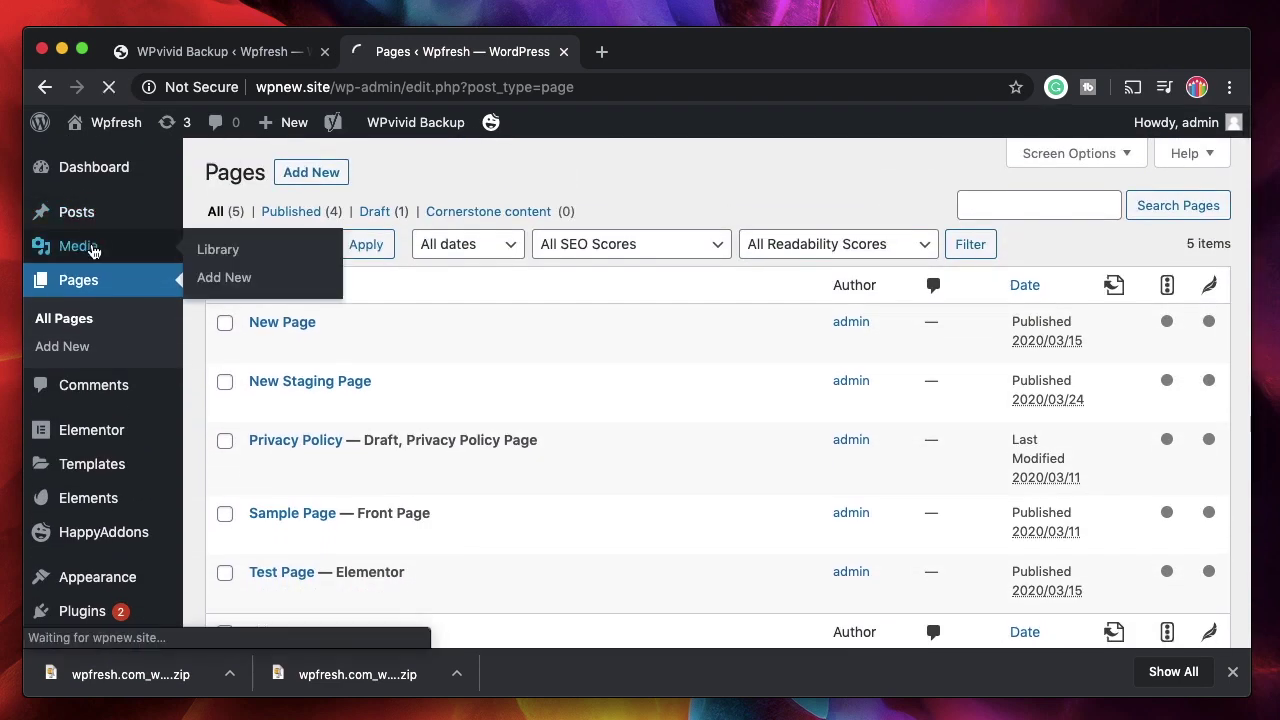
{"action": "scroll", "coordinate": [342, 430], "scroll_direction": "down", "scroll_amount": 1}
{"action": "scroll", "coordinate": [342, 430], "scroll_direction": "down", "scroll_amount": 10}
{"action": "left_click", "coordinate": [240, 51]}
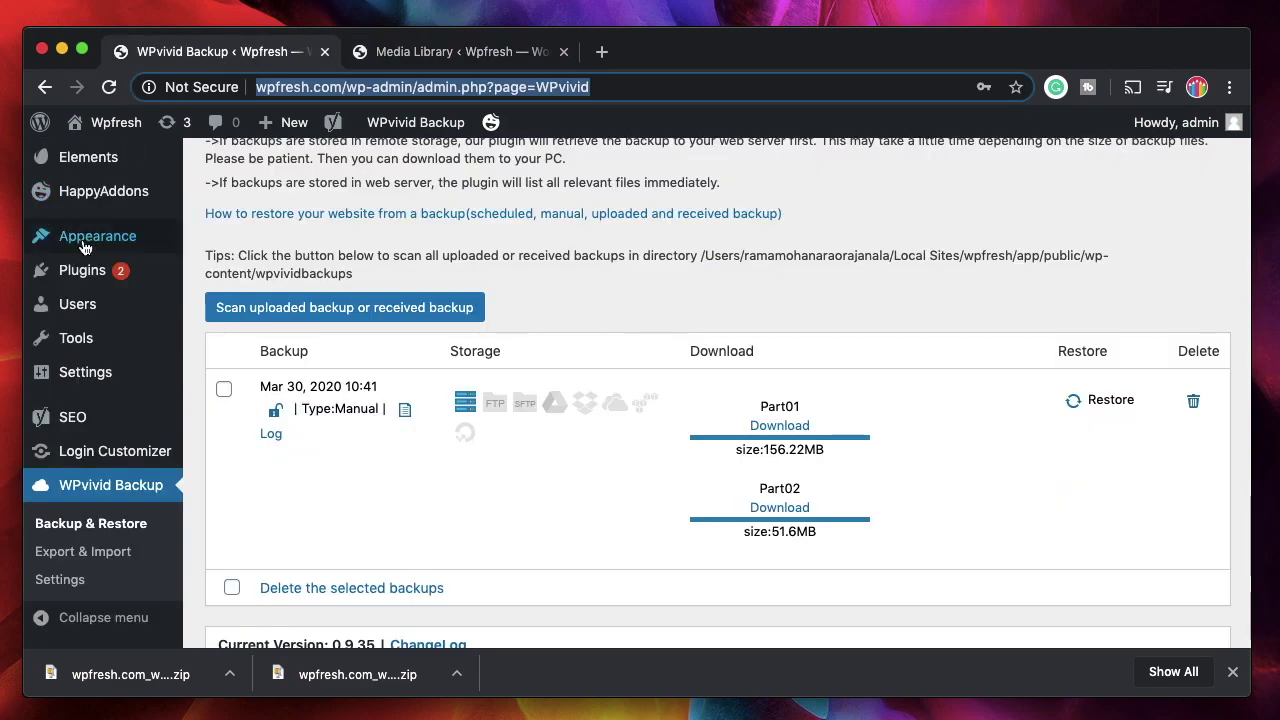
{"action": "scroll", "coordinate": [105, 250], "scroll_direction": "up", "scroll_amount": 5}
Compare wpfresh.com's Media Library with wpnew.site's restored library side by side
{"action": "mouse_move", "coordinate": [108, 250]}
{"action": "left_click", "coordinate": [236, 251]}
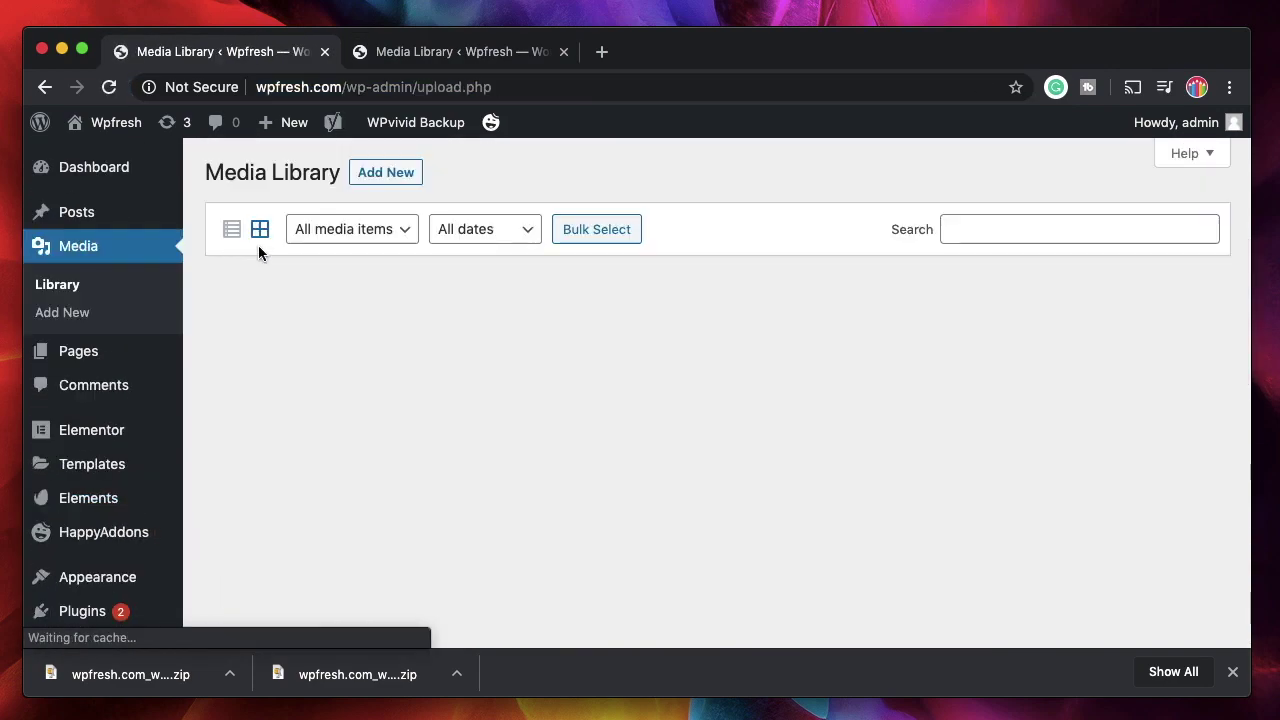
{"action": "scroll", "coordinate": [434, 425], "scroll_direction": "down", "scroll_amount": 6}
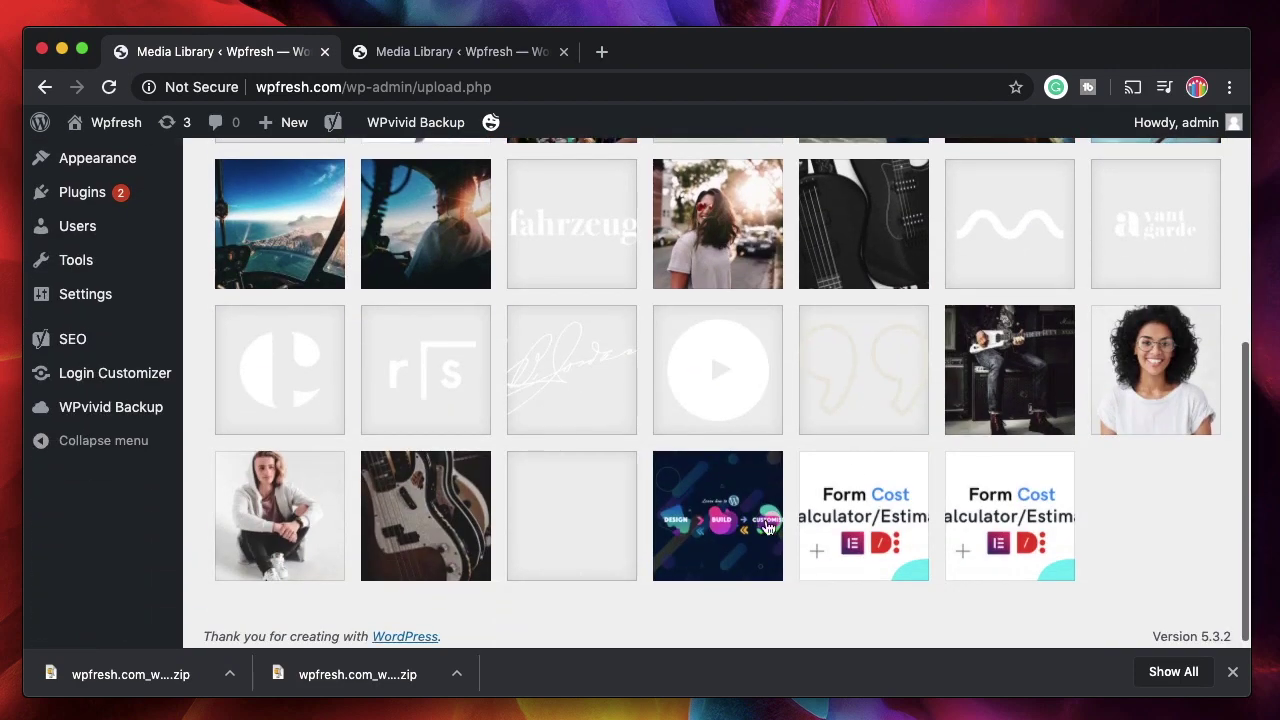
{"action": "left_click", "coordinate": [443, 52]}
{"action": "scroll", "coordinate": [428, 386], "scroll_direction": "up", "scroll_amount": 10}
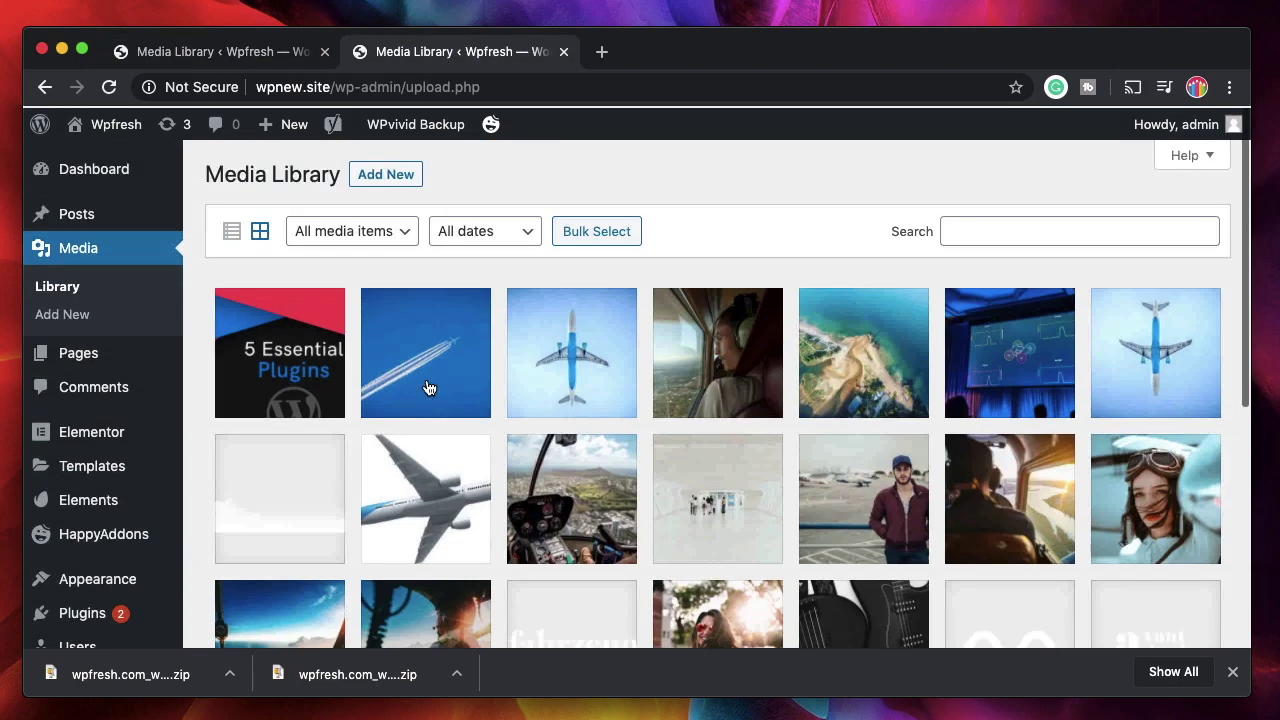
{"action": "left_click", "coordinate": [210, 48]}
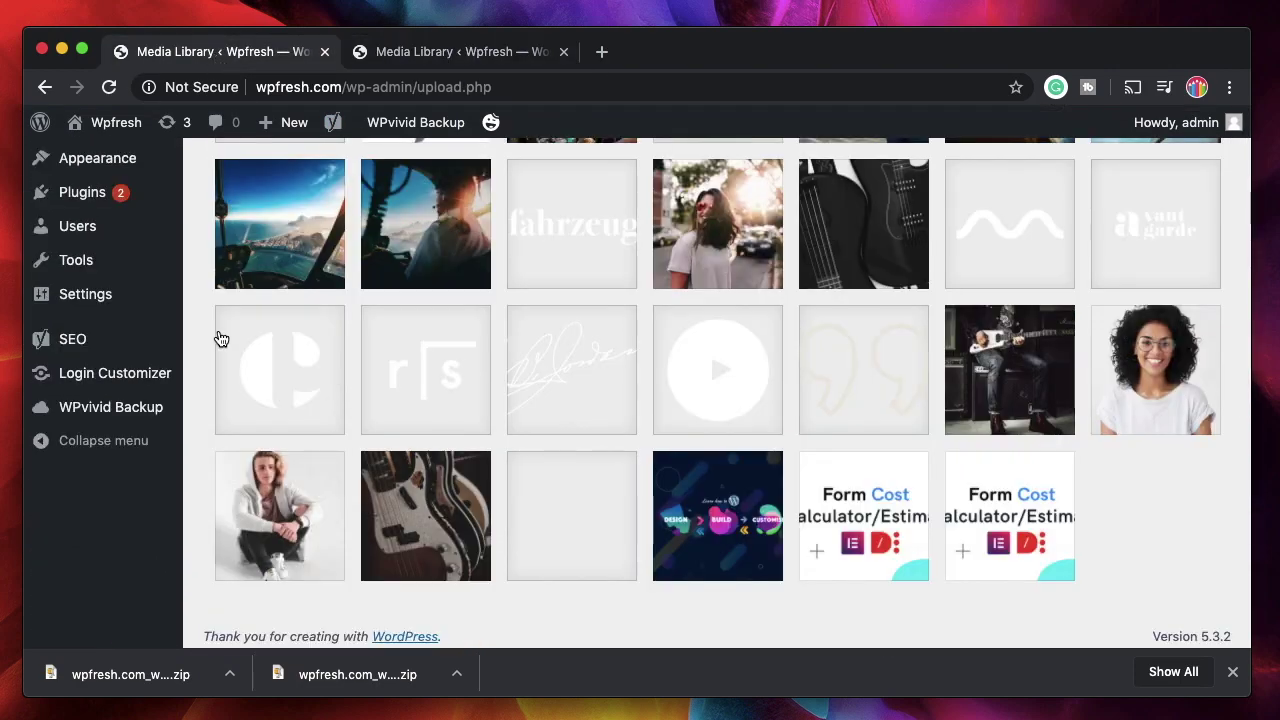
{"action": "scroll", "coordinate": [105, 323], "scroll_direction": "up", "scroll_amount": 10}
{"action": "scroll", "coordinate": [105, 323], "scroll_direction": "down", "scroll_amount": 3}
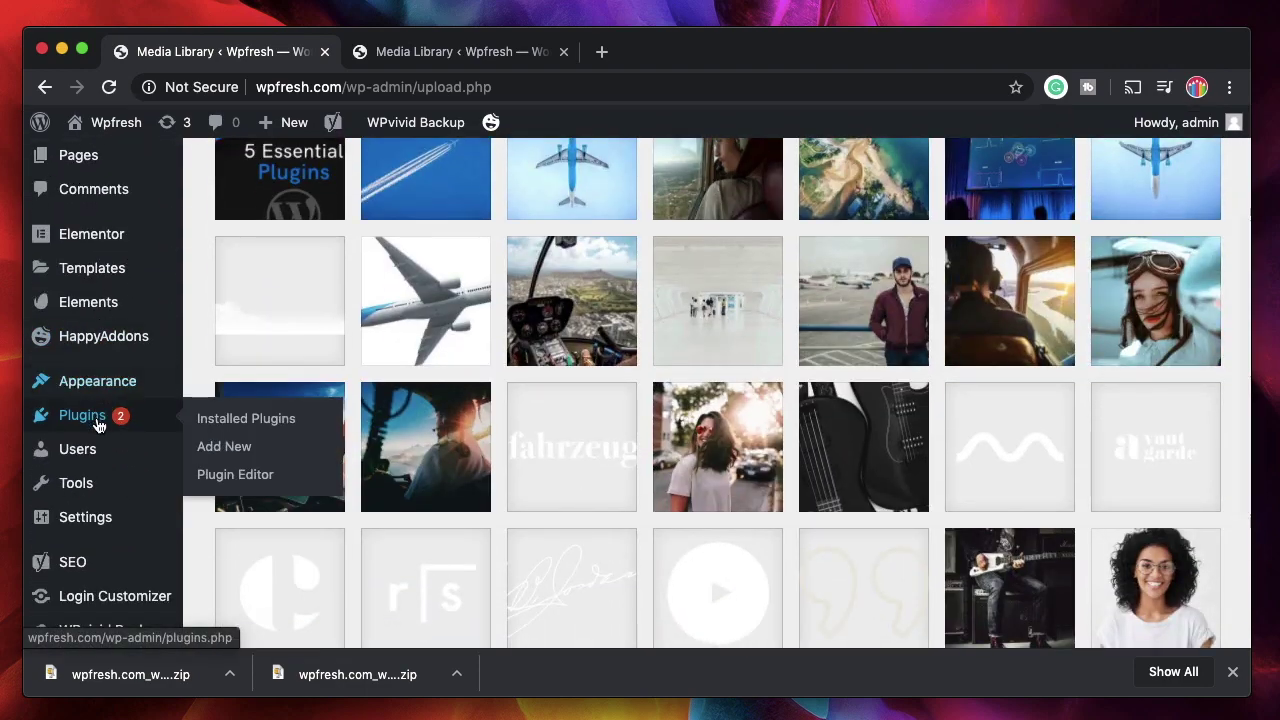
Compare both sites' Plugins lists, confirming the same seven plugins including Elementor and WPvivid
{"action": "left_click", "coordinate": [85, 416]}
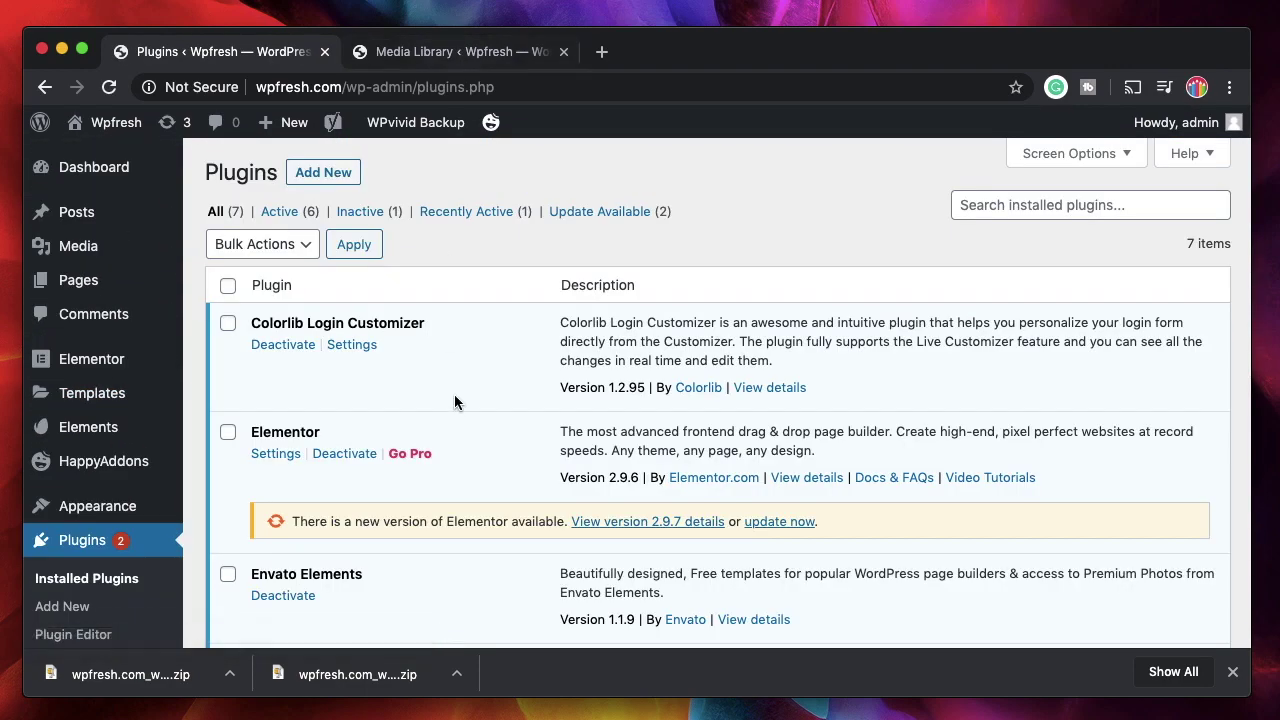
{"action": "left_click", "coordinate": [430, 51]}
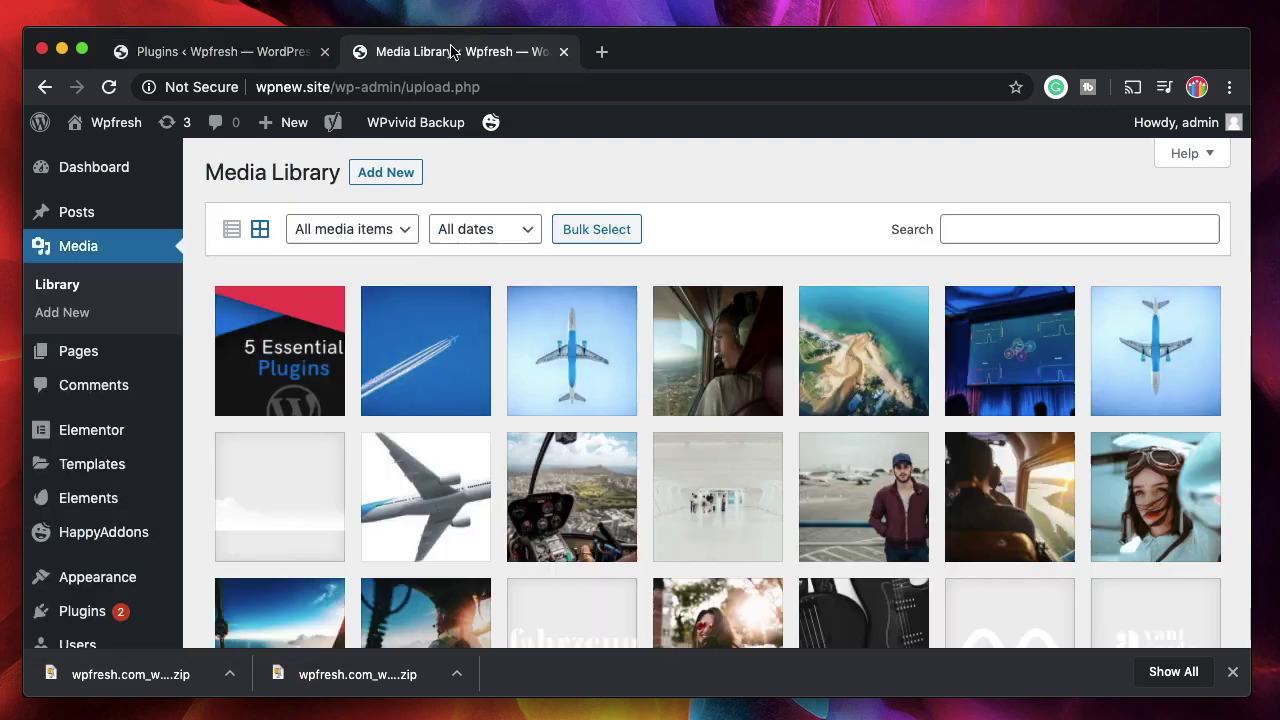
{"action": "left_click", "coordinate": [83, 615]}
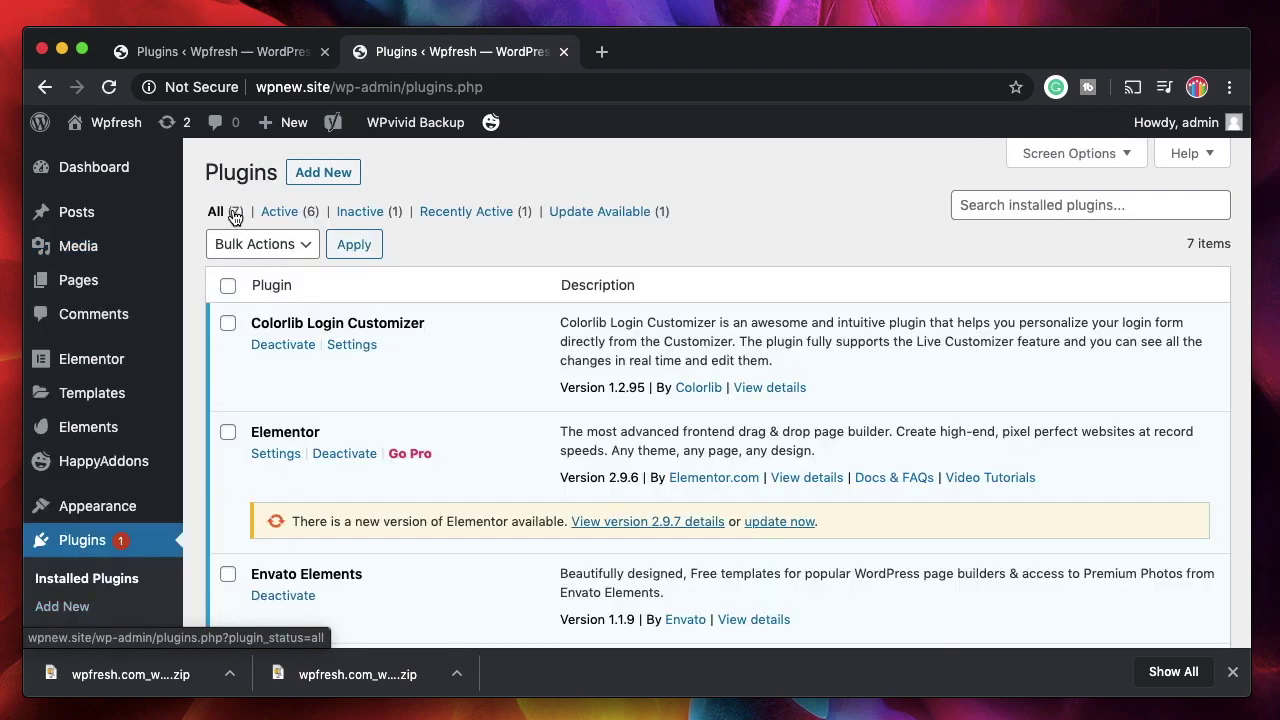
{"action": "scroll", "coordinate": [423, 444], "scroll_direction": "down", "scroll_amount": 10}
{"action": "scroll", "coordinate": [423, 444], "scroll_direction": "up", "scroll_amount": 10}
{"action": "left_click", "coordinate": [268, 56]}
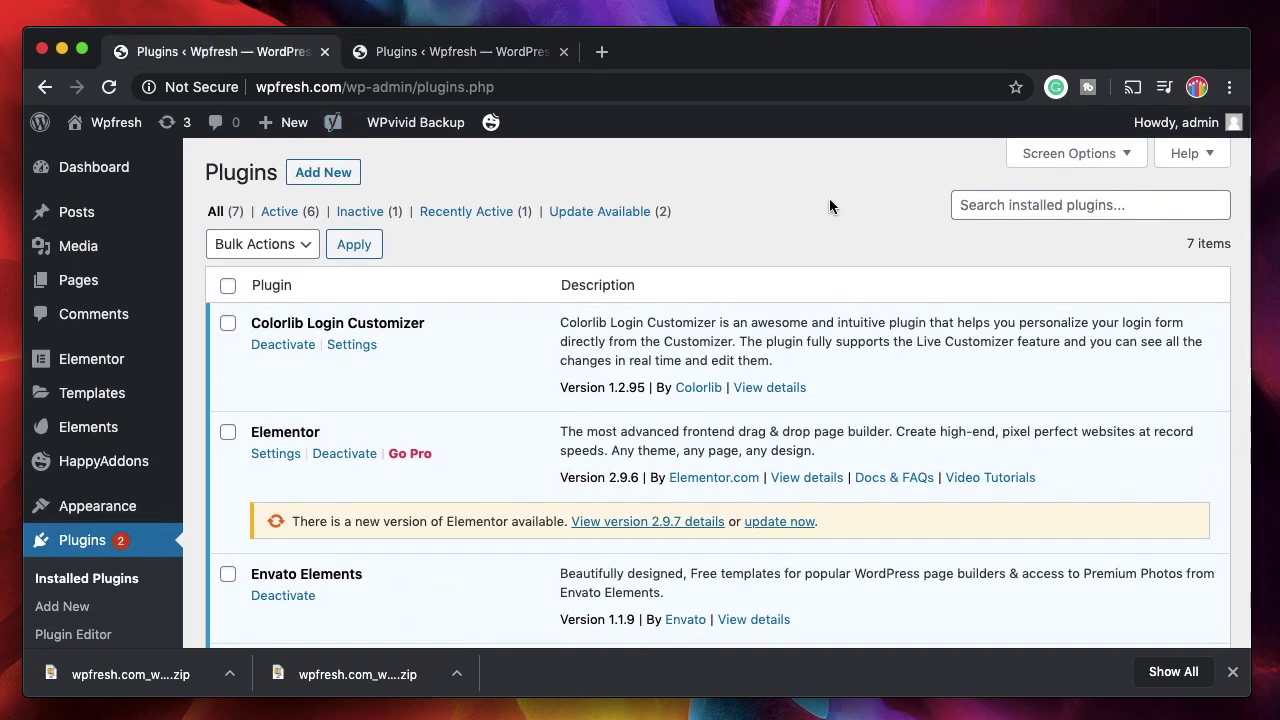